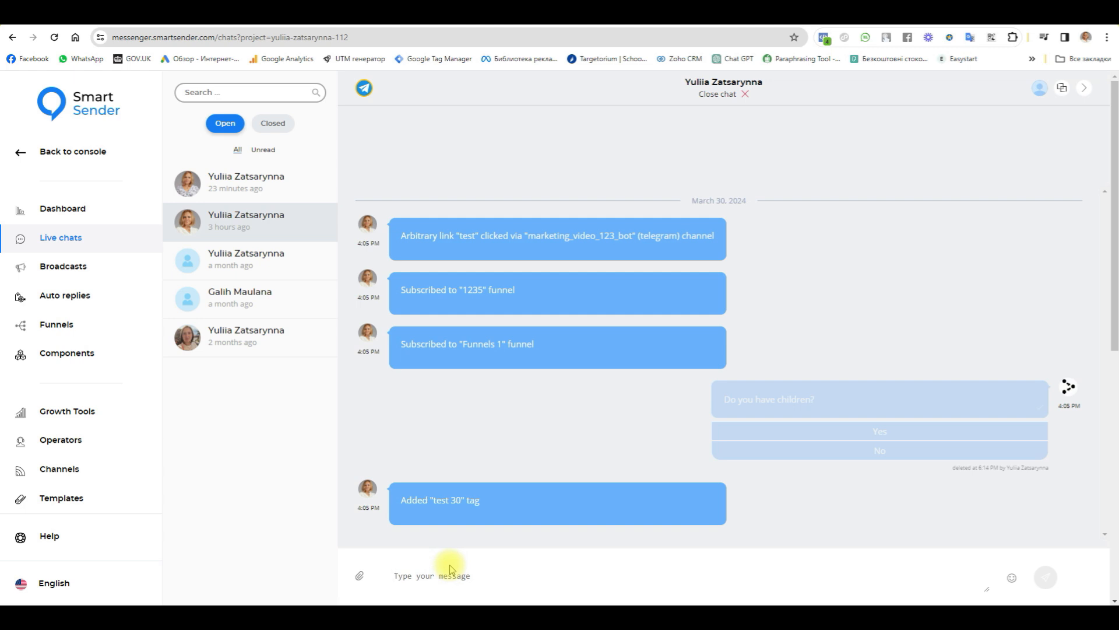
Step: Send the message "thanks" in the open Telegram chat and delete it from the conversation
text(thanks)
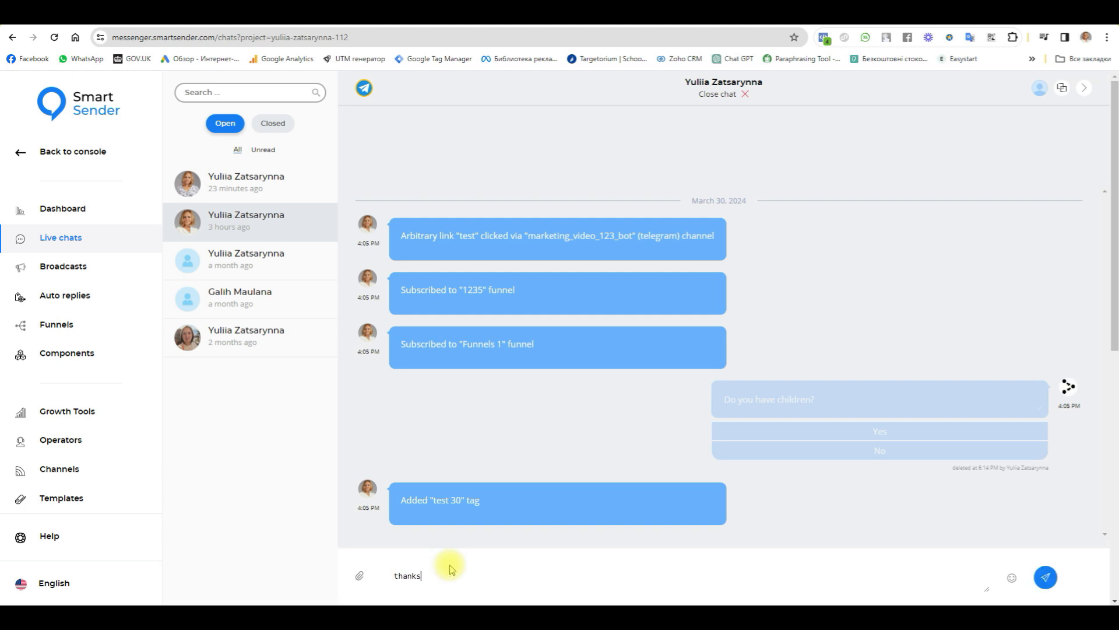
key(Return)
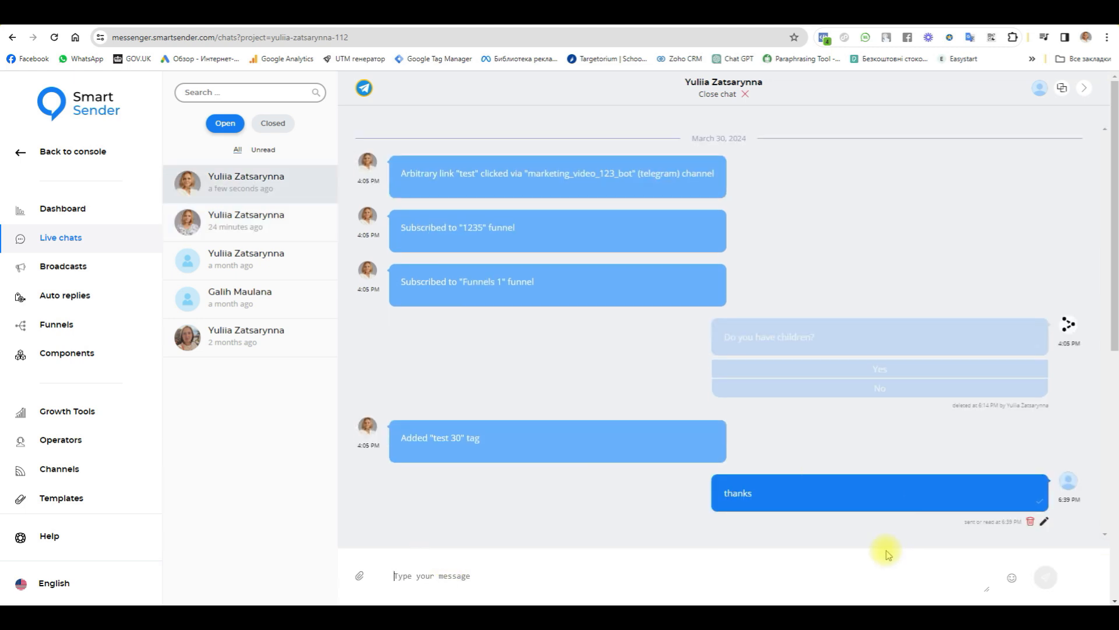
click(1030, 520)
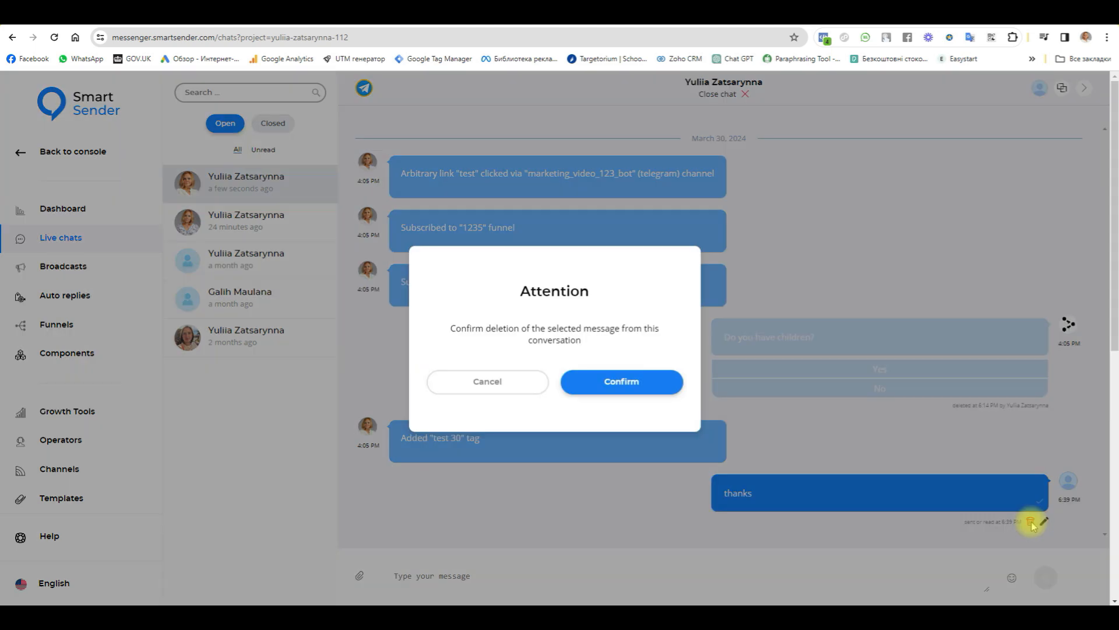
click(612, 380)
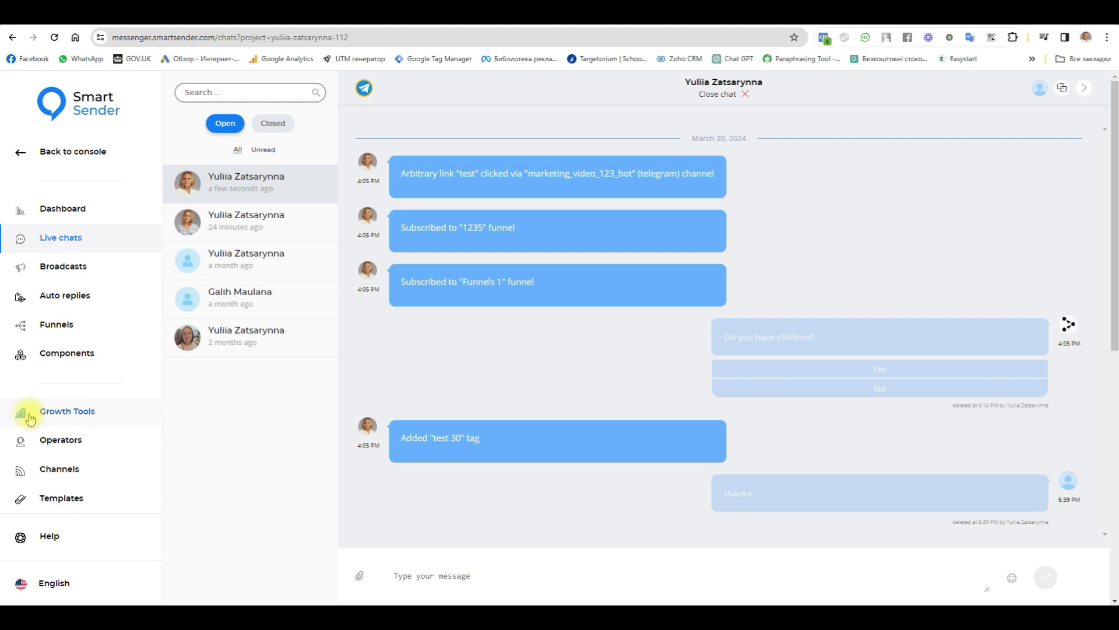
Step: Open the "Delete sent message" funnel for editing and close its messaging channel list
click(58, 323)
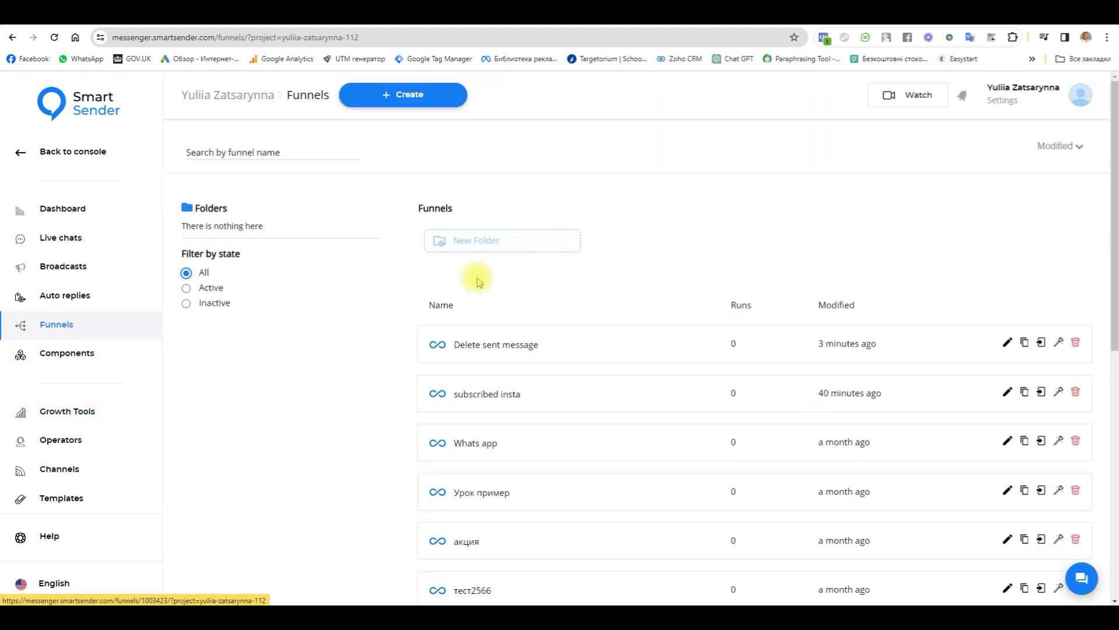
click(492, 349)
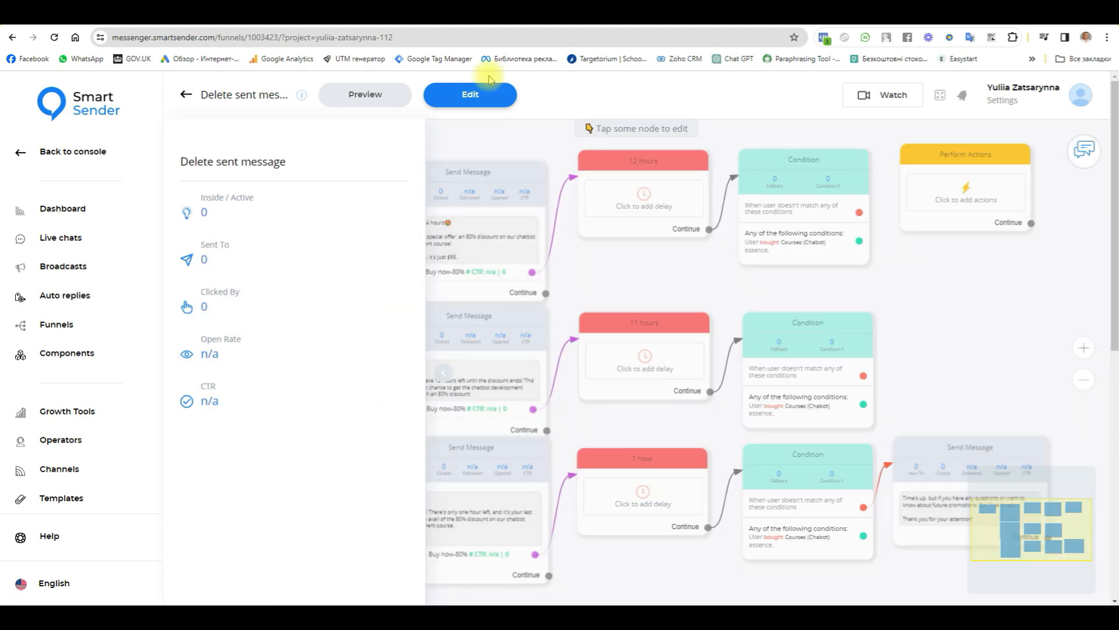
click(461, 95)
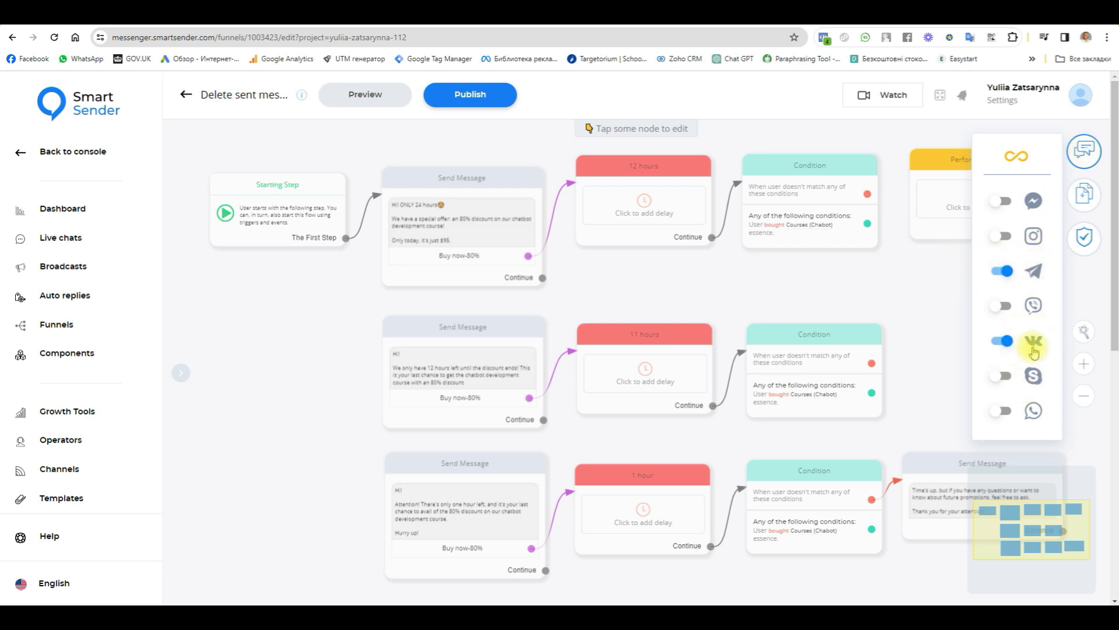
click(1083, 150)
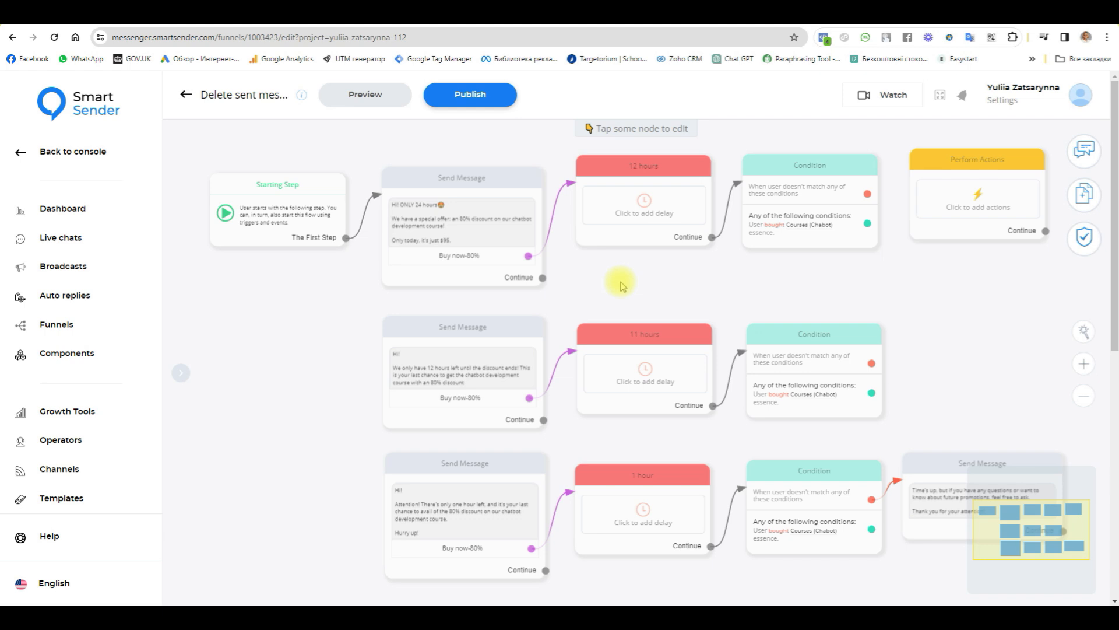
Step: Try adding a To Checkout button for the Courses product, option Chabot, to the 24-hour offer message, and delete that button
scroll(446, 206, up, 3)
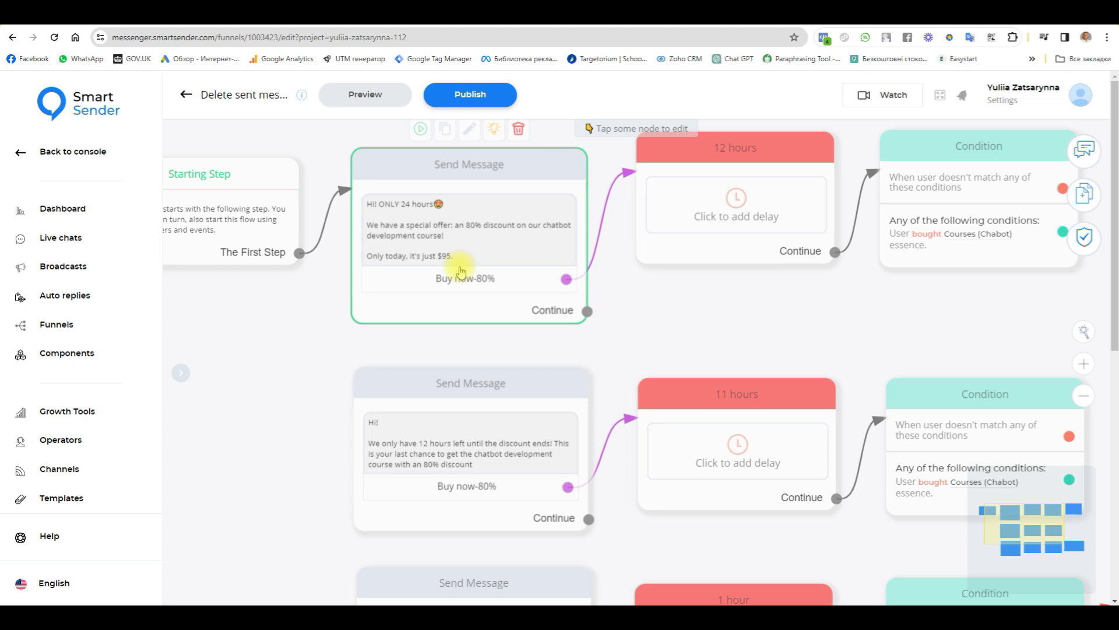
scroll(434, 184, up, 2)
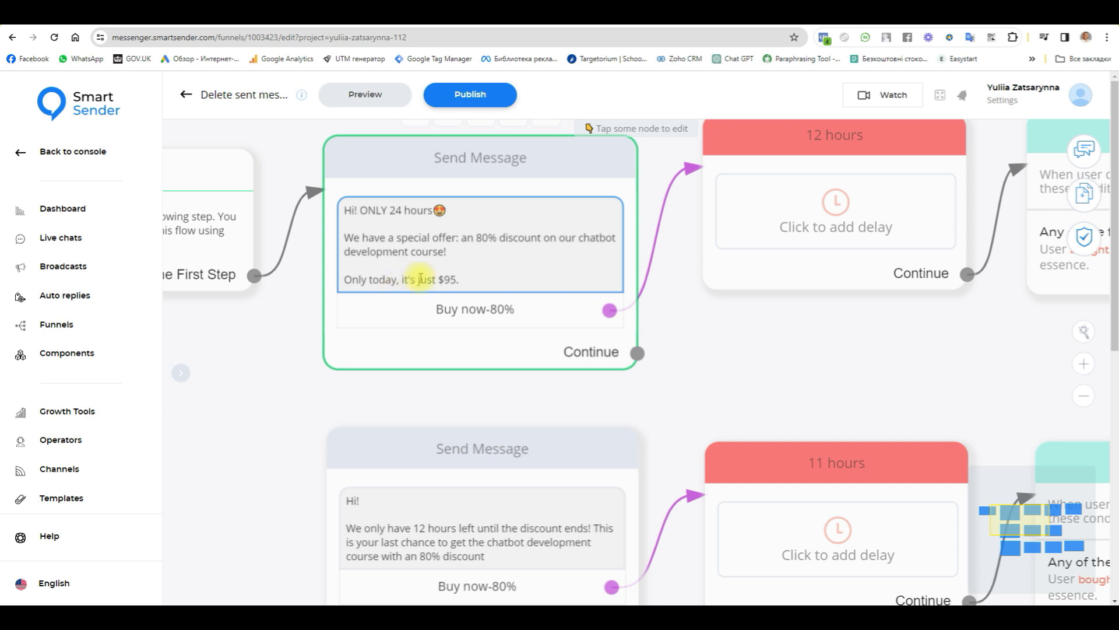
click(475, 315)
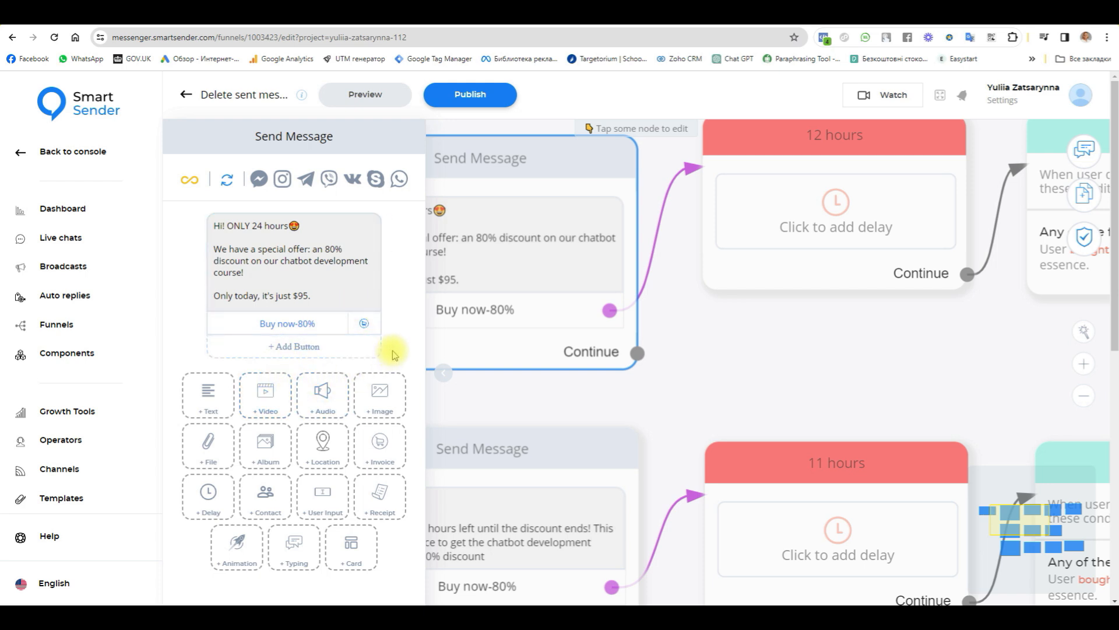
click(289, 349)
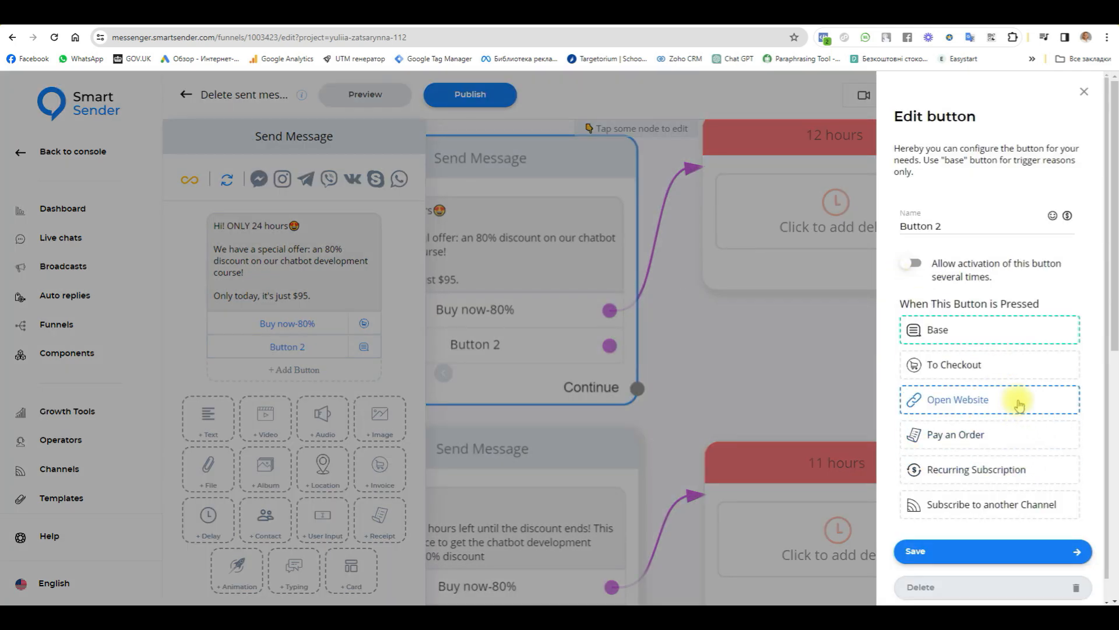
click(975, 364)
click(631, 355)
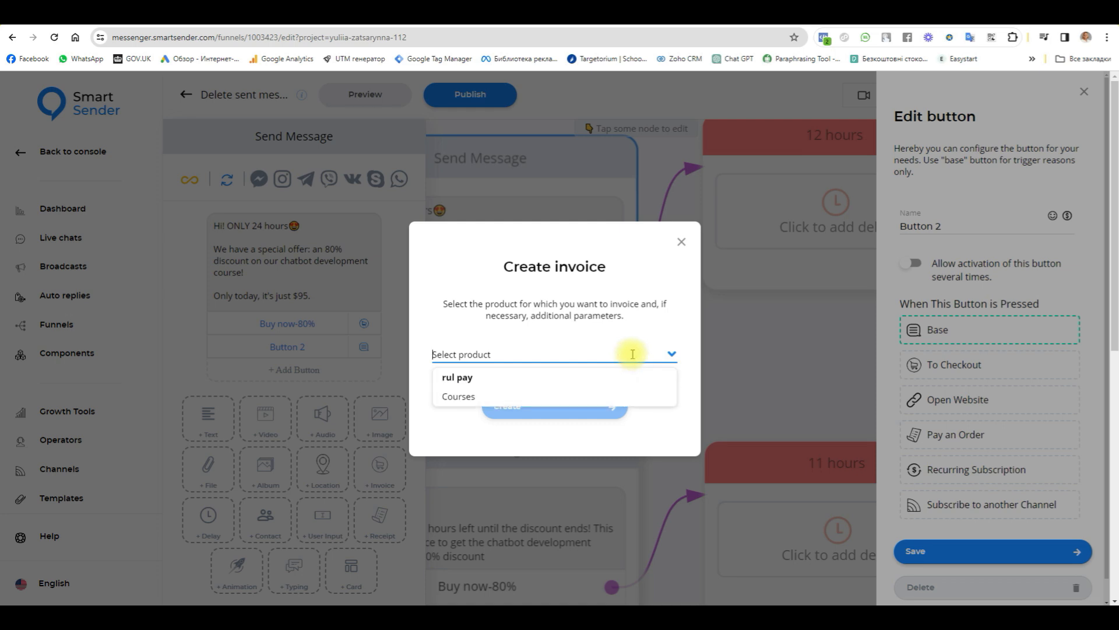
click(458, 395)
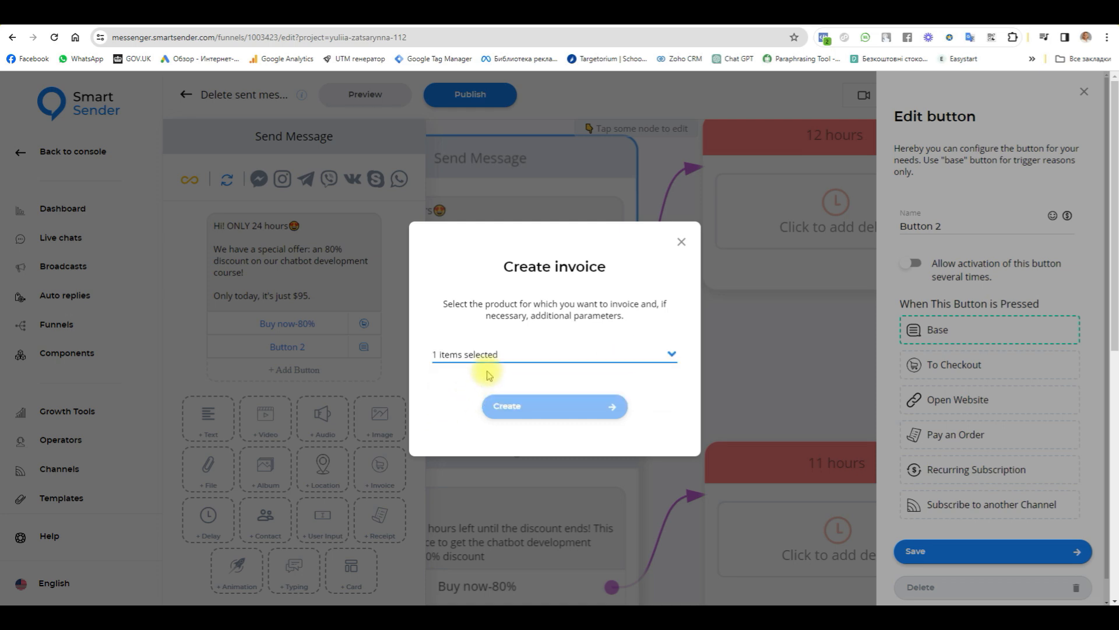
click(470, 378)
click(452, 420)
click(538, 436)
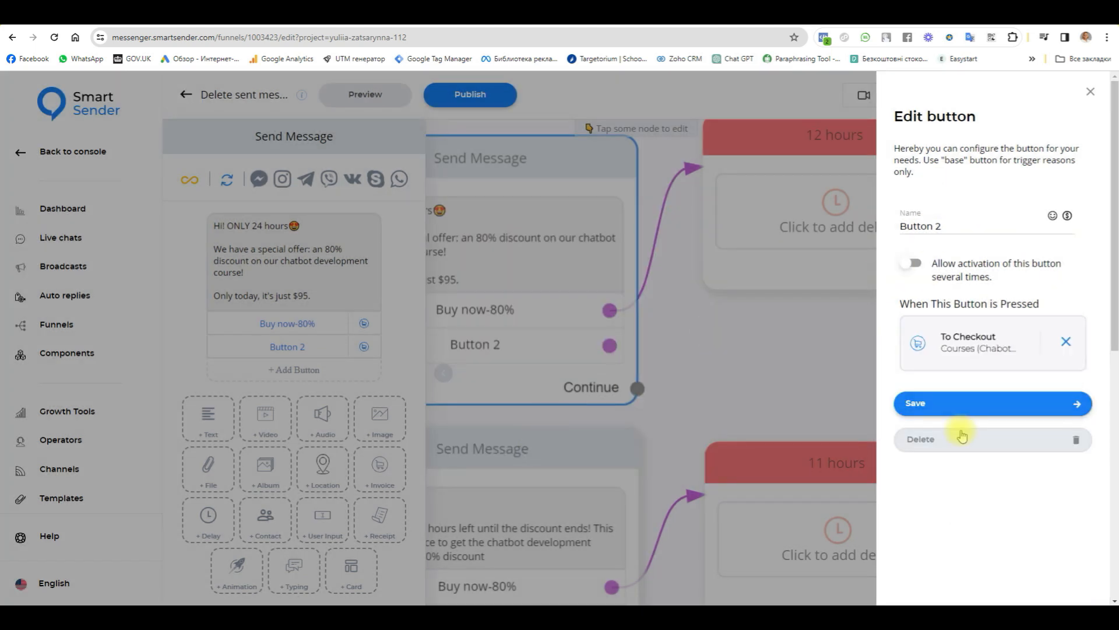
click(956, 440)
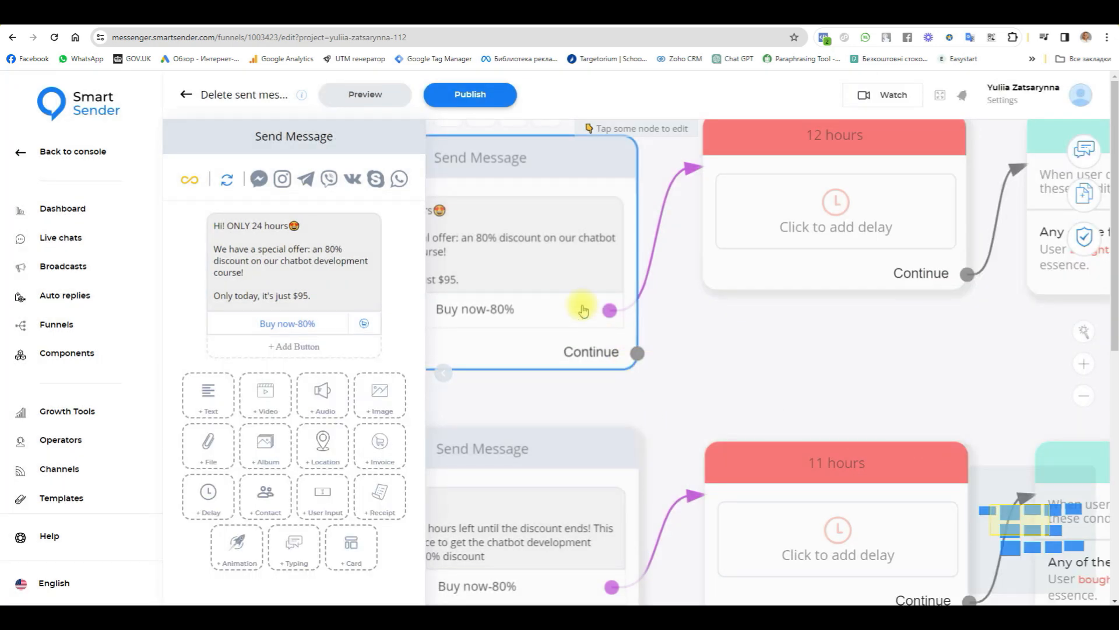
click(776, 358)
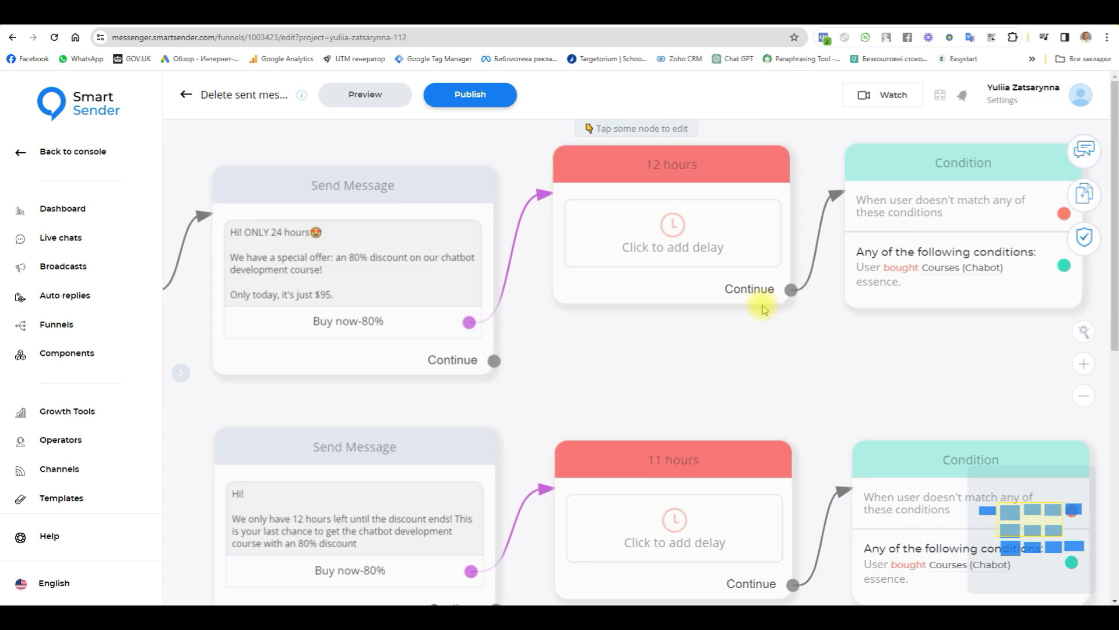
Step: Set the "12 hours" Smart Delay block's duration to 30 seconds
drag(775, 382, 782, 418)
mouse_move(726, 281)
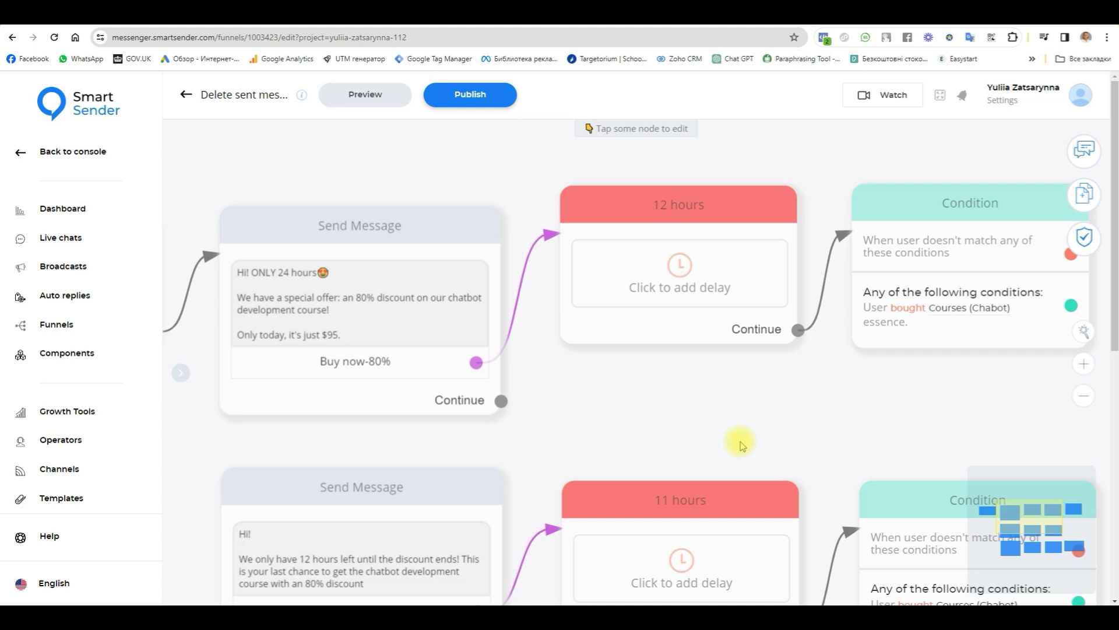
mouse_move(645, 200)
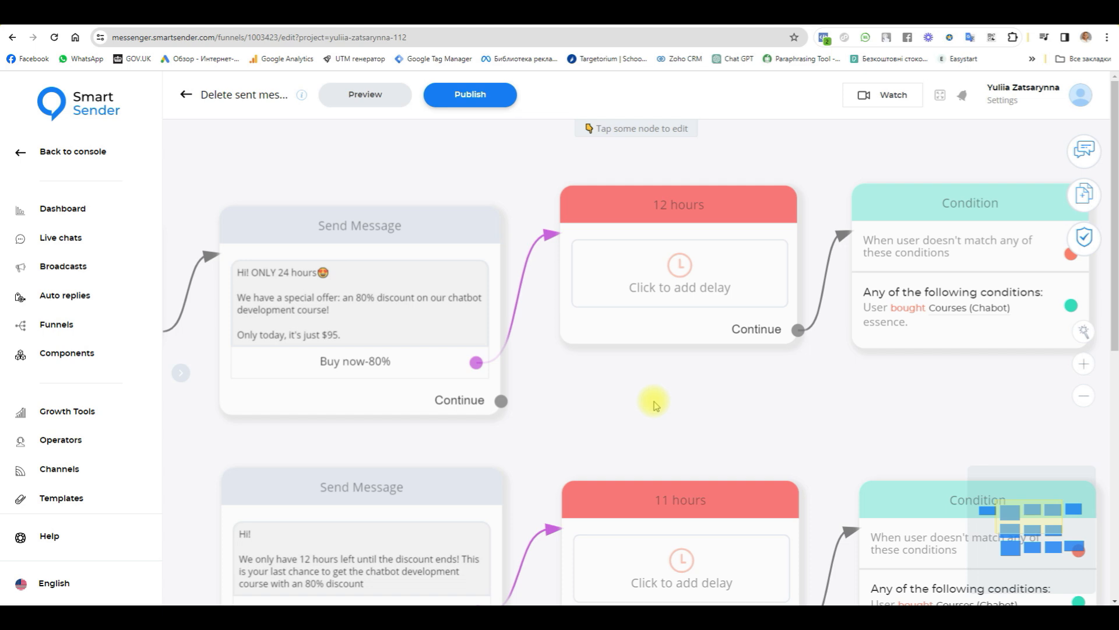
click(670, 288)
click(264, 210)
click(280, 231)
click(201, 208)
text(30)
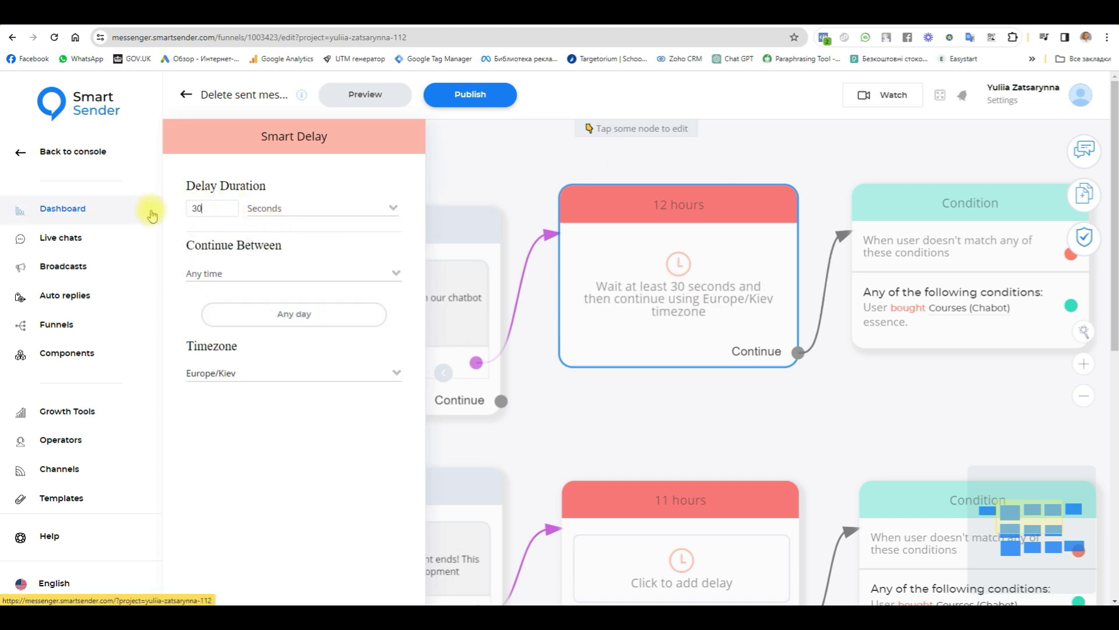
click(751, 424)
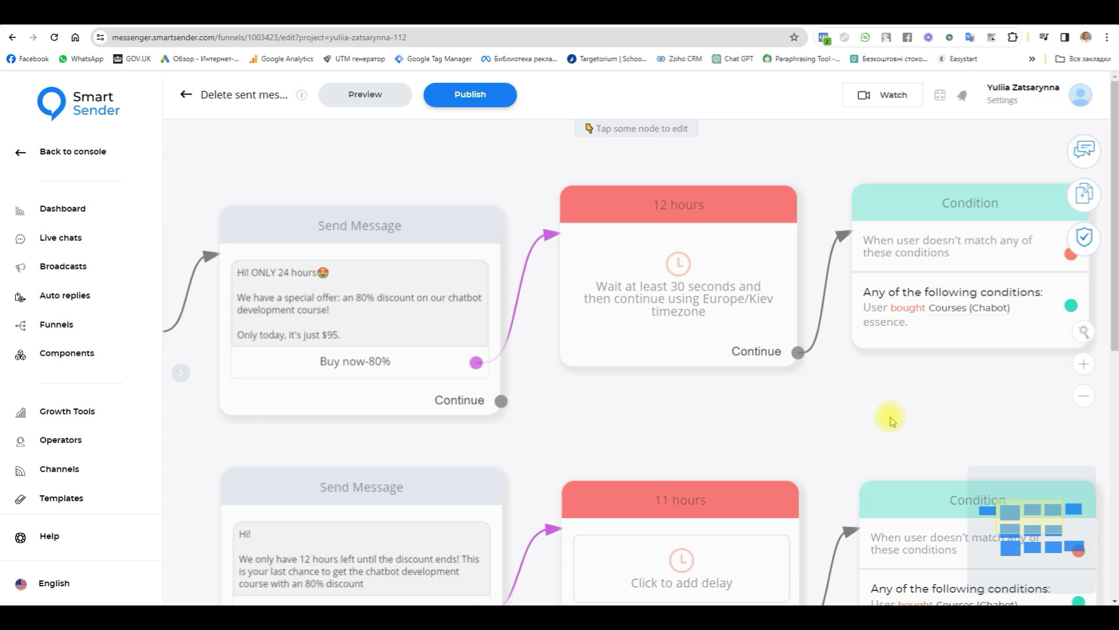
Step: Examine how the offer messages, the 12-hour, 11-hour and 1-hour delays, and the purchase conditions are arranged in the funnel
mouse_move(357, 239)
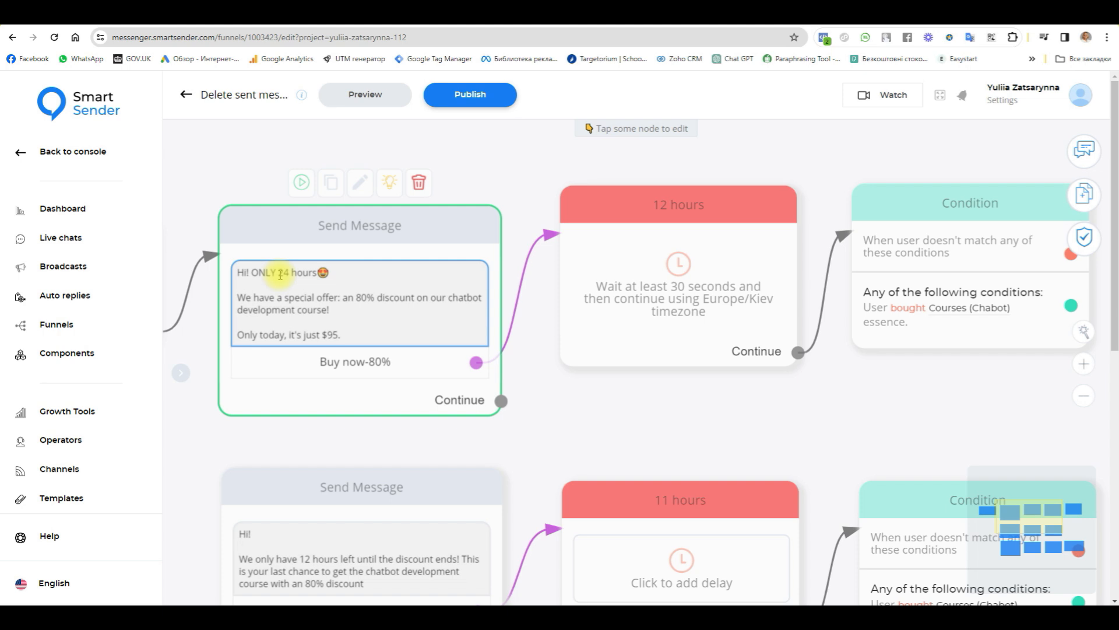
drag(707, 464, 710, 330)
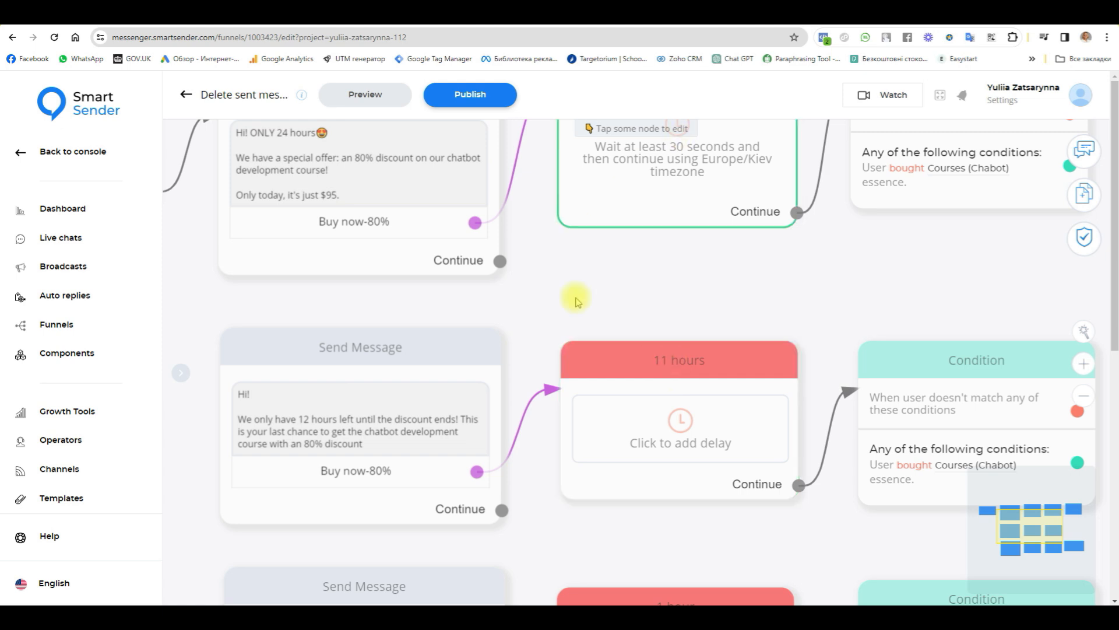
scroll(565, 282, down, 1)
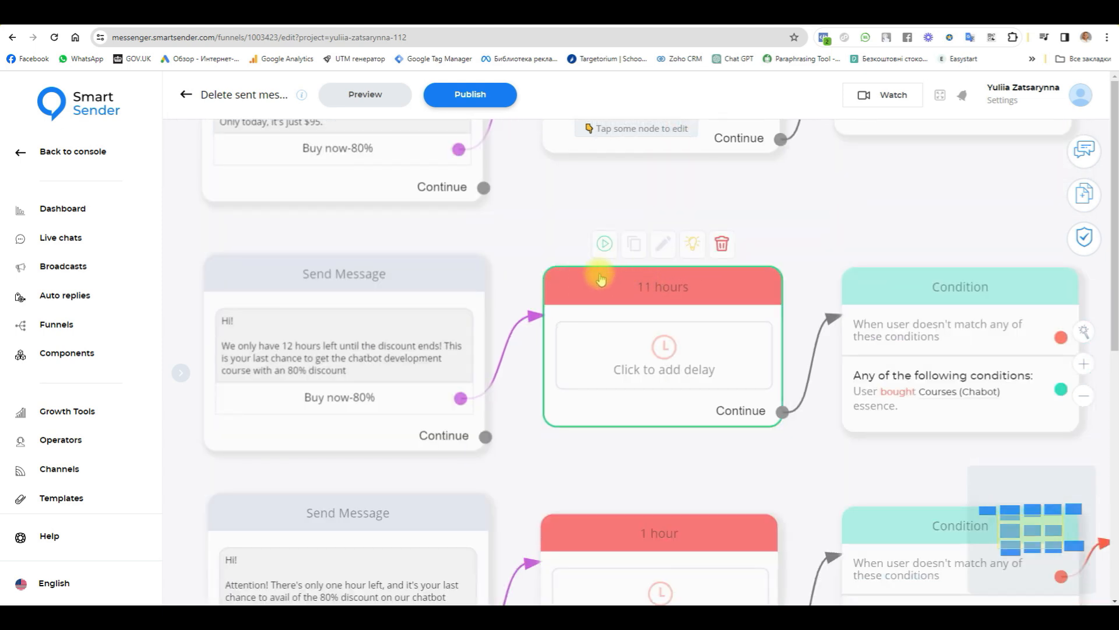
scroll(636, 373, down, 1)
scroll(636, 373, down, 1)
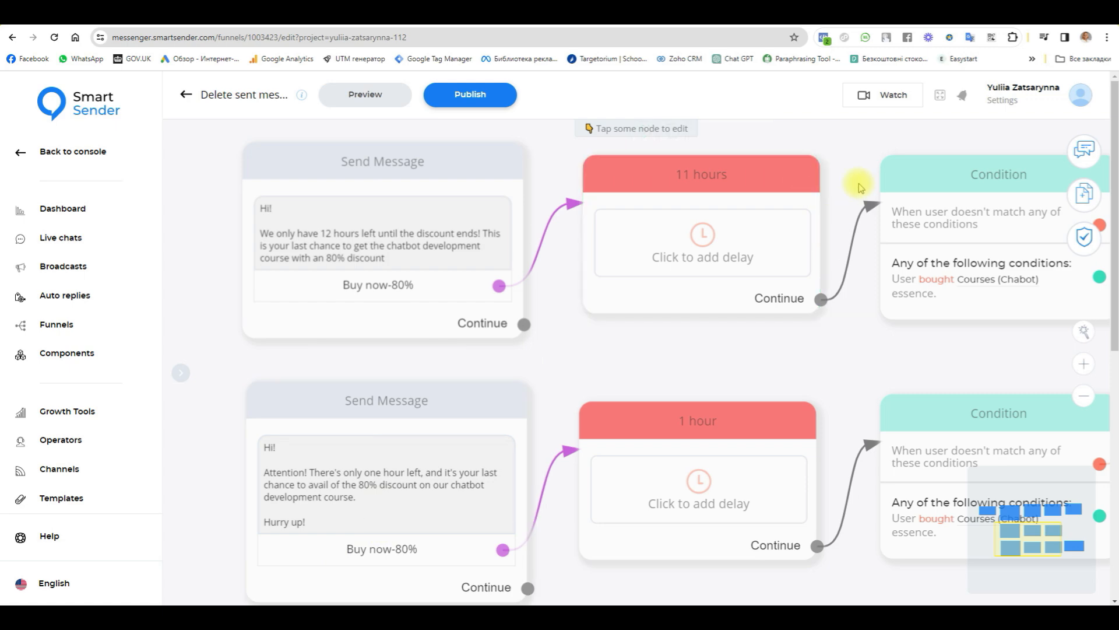
scroll(875, 312, down, 3)
drag(878, 193, 661, 327)
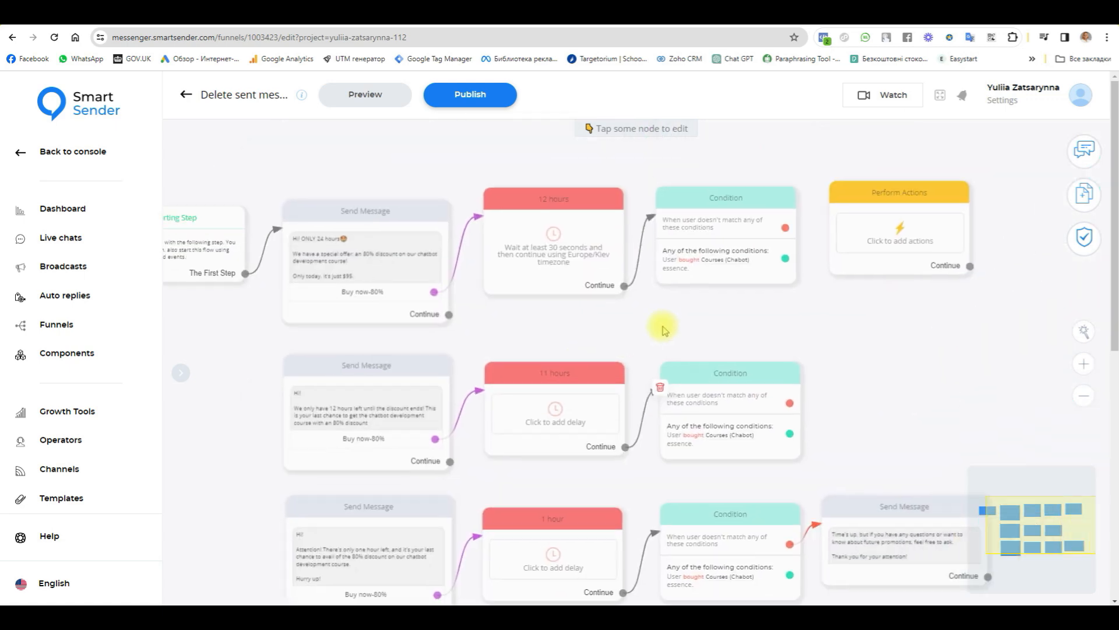
scroll(437, 250, up, 2)
scroll(770, 253, up, 3)
drag(463, 397, 664, 401)
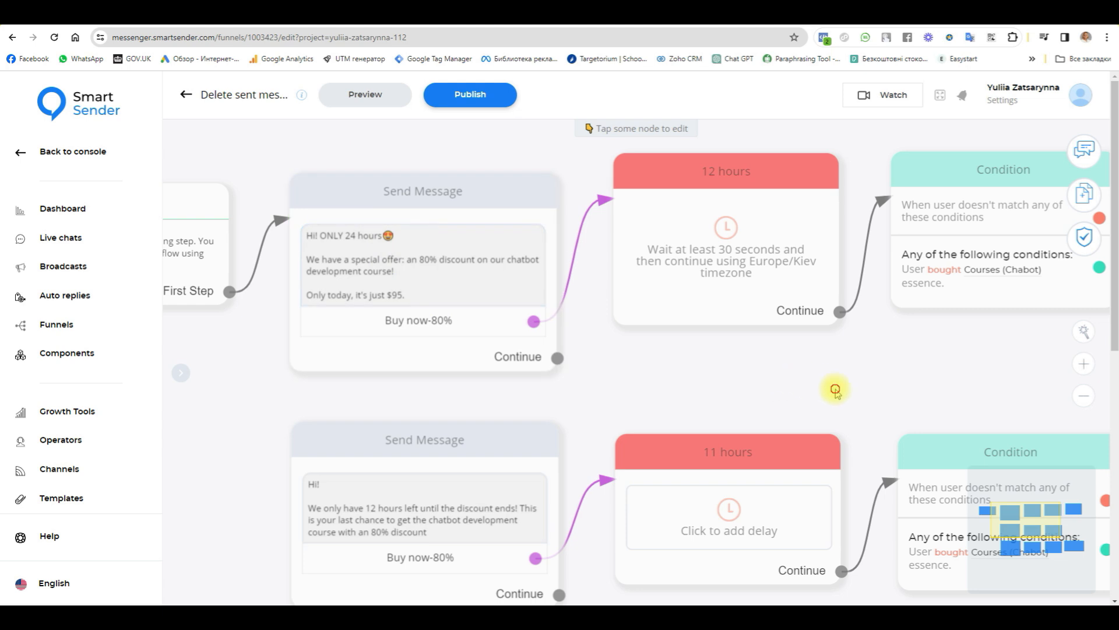
drag(837, 387, 670, 380)
click(486, 173)
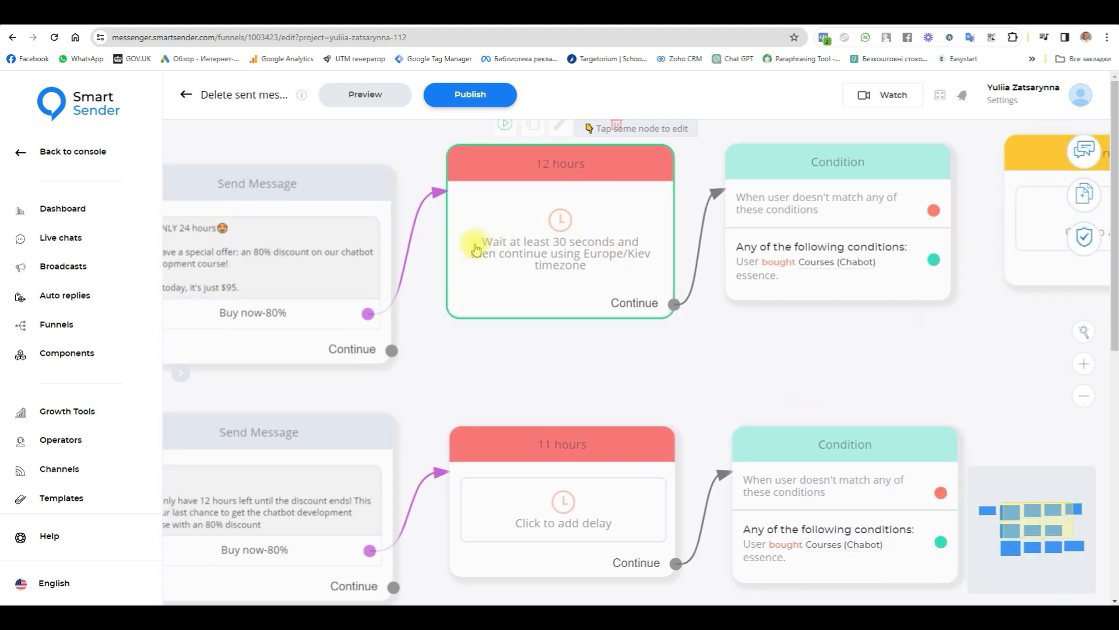
Step: Add a new Condition block to the funnel and open its settings
drag(902, 355, 779, 397)
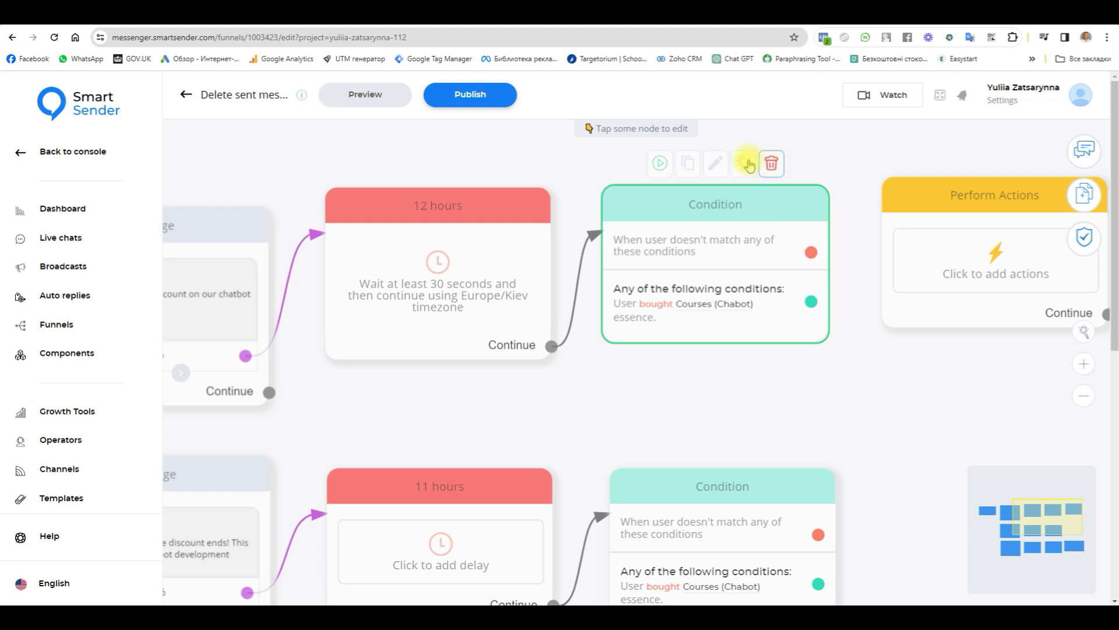
click(1088, 198)
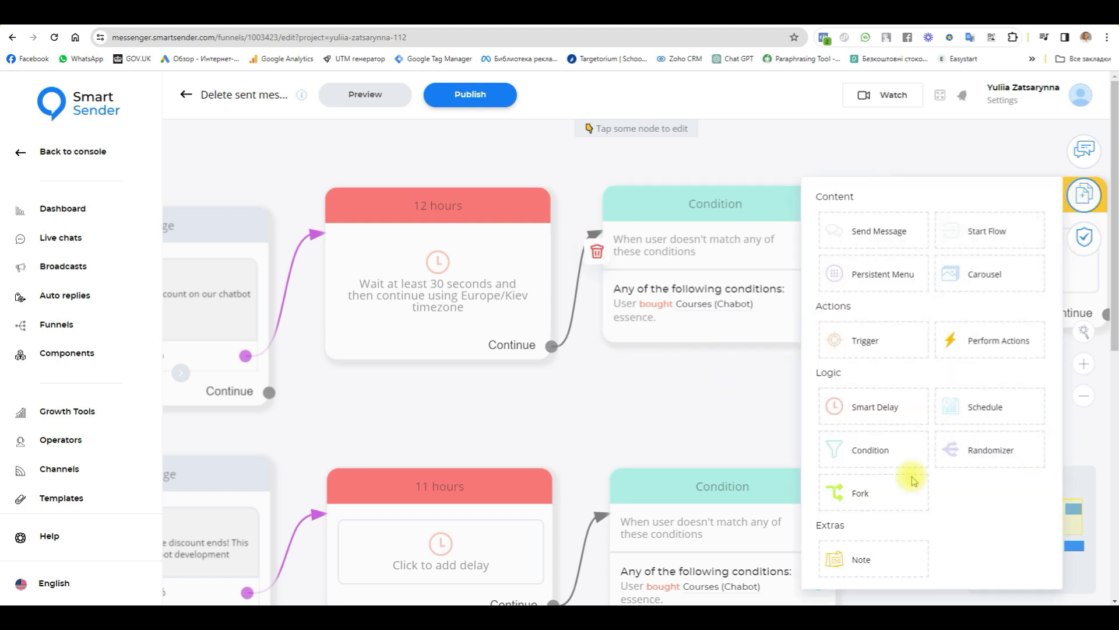
click(880, 457)
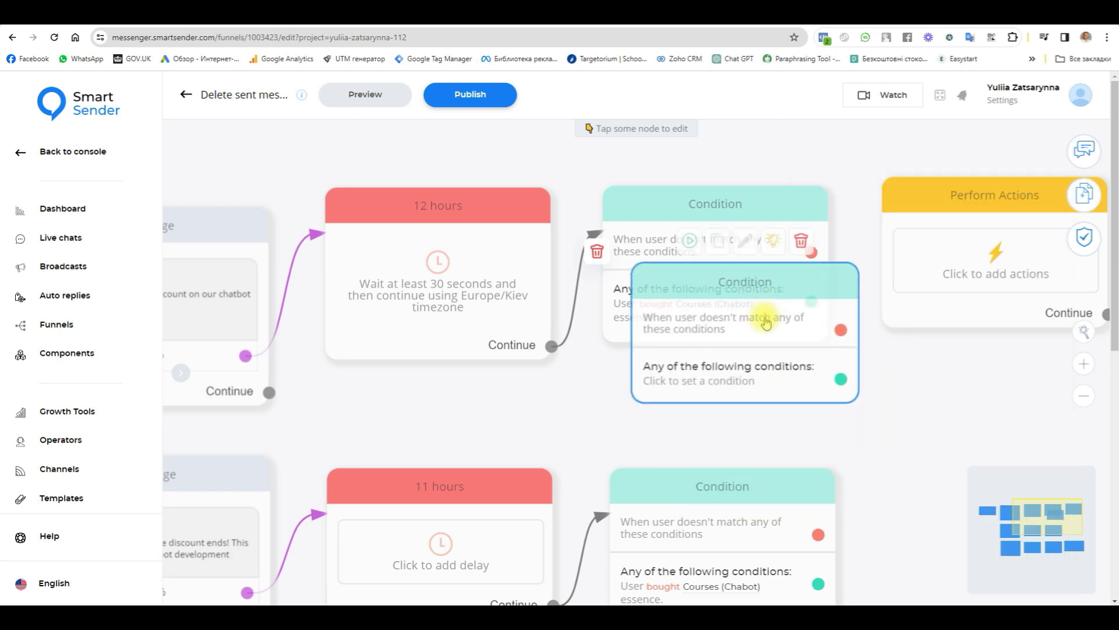
click(751, 341)
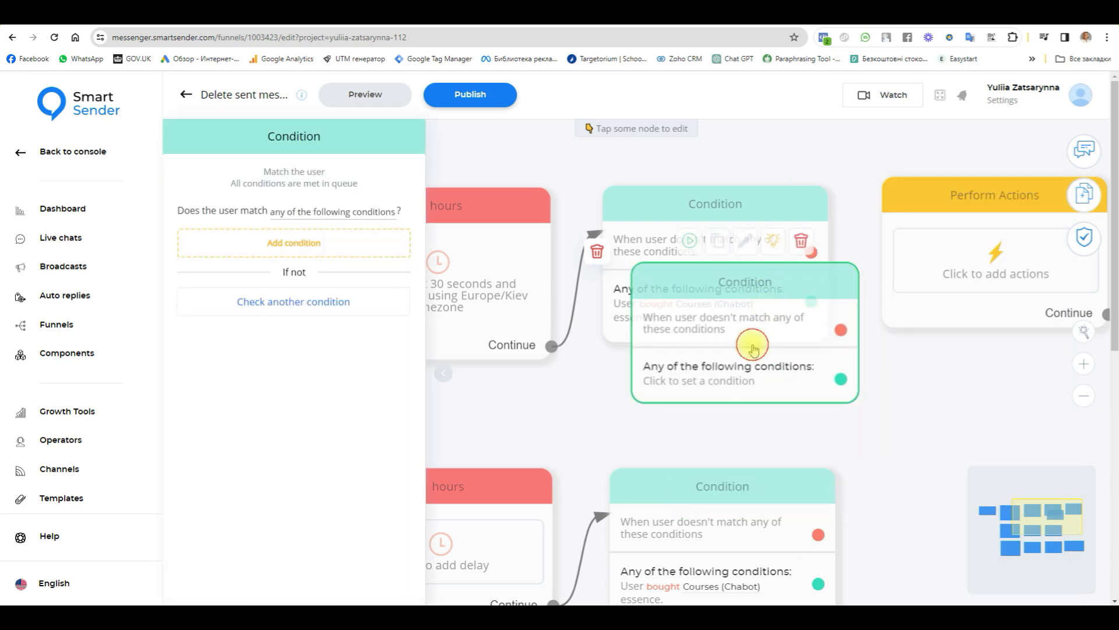
Step: Set the new Condition block to match users whose purchases include Courses (Chabot)
click(293, 242)
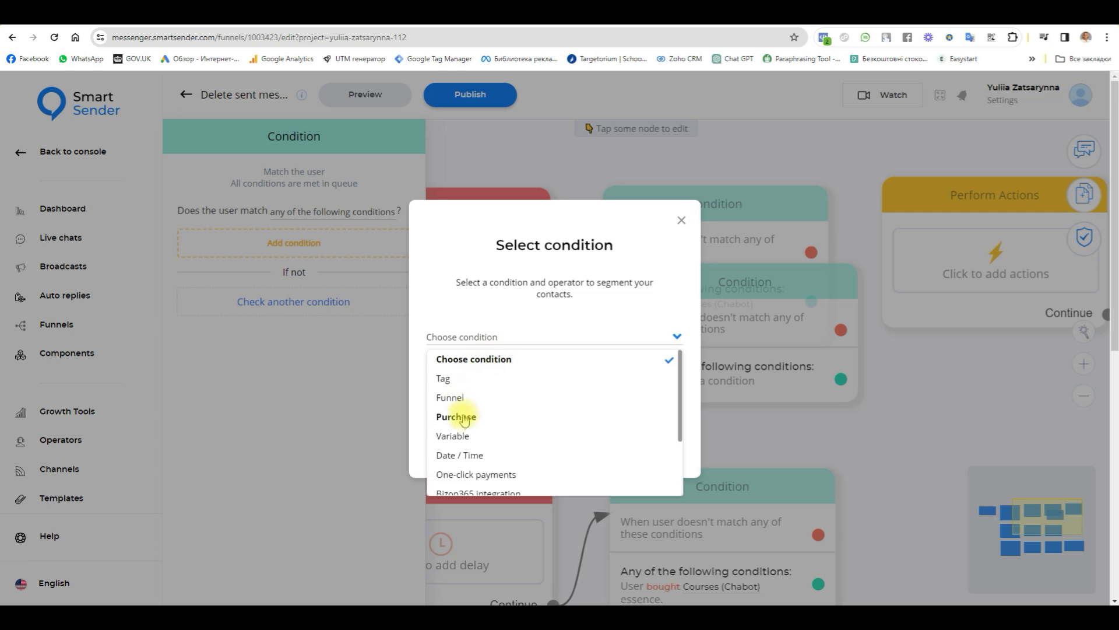
click(466, 418)
click(473, 381)
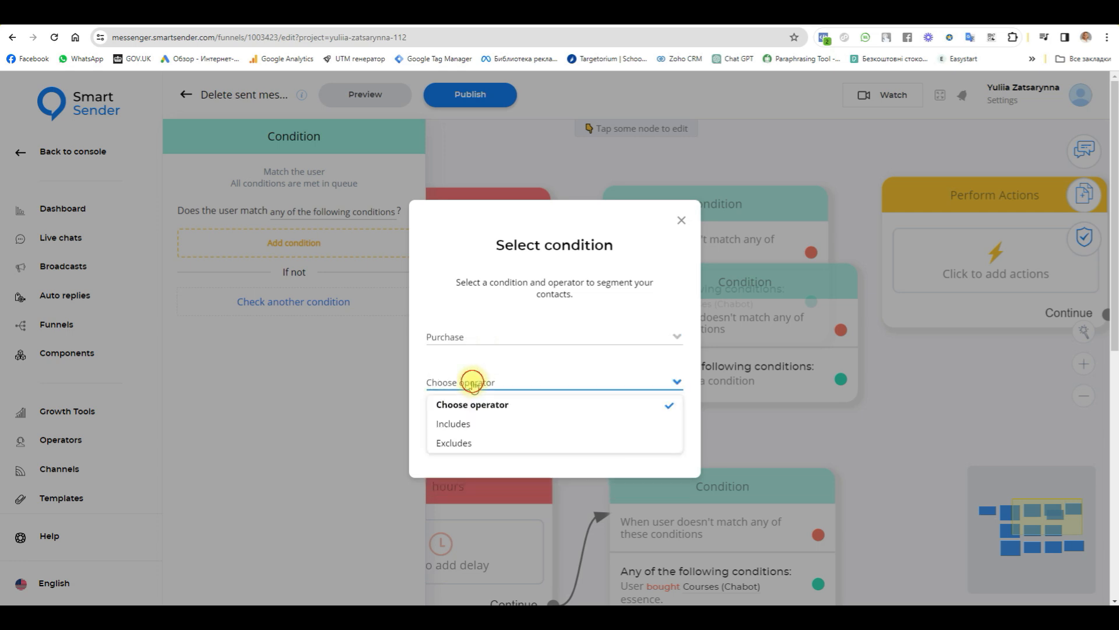
click(460, 425)
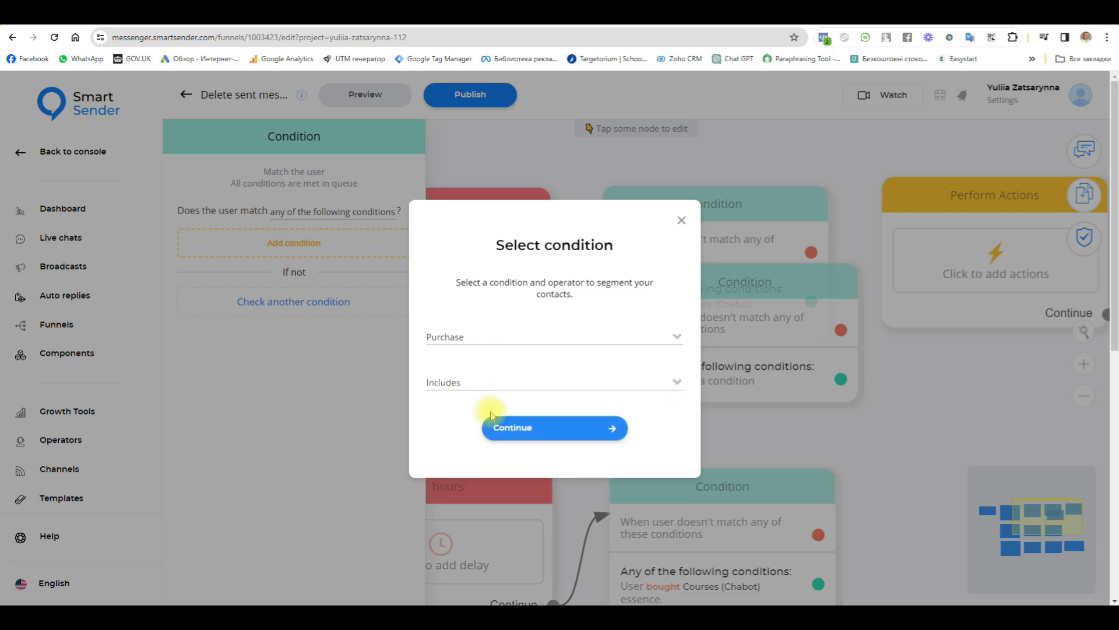
click(507, 422)
click(987, 213)
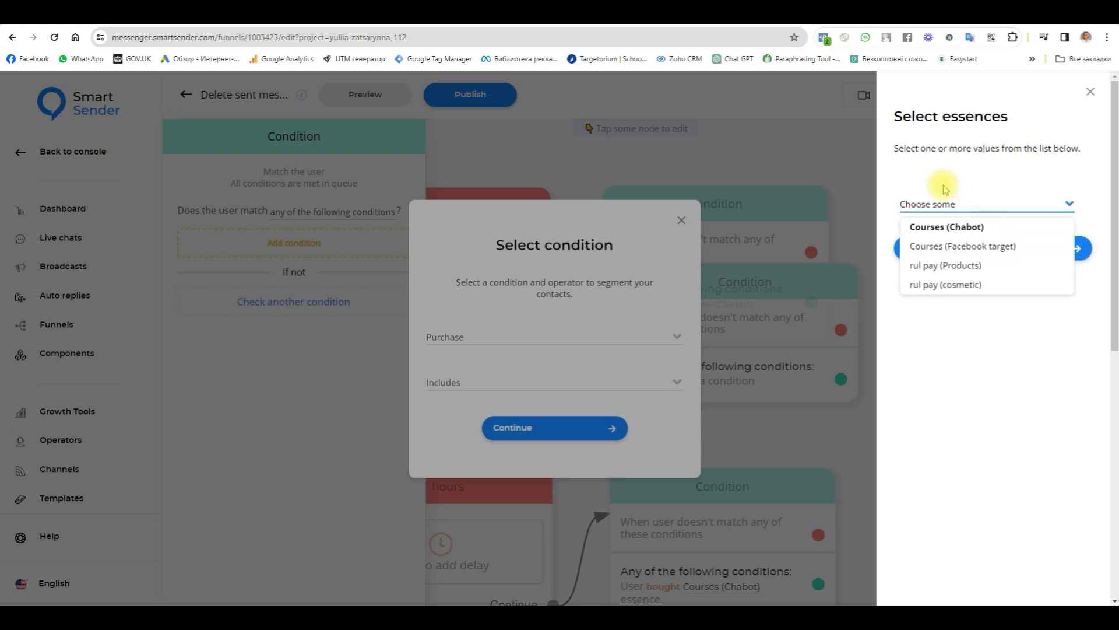
click(963, 231)
click(956, 252)
Step: Move the new Condition block clear of the other blocks and delete it from the funnel
drag(660, 348, 893, 452)
drag(915, 517, 748, 438)
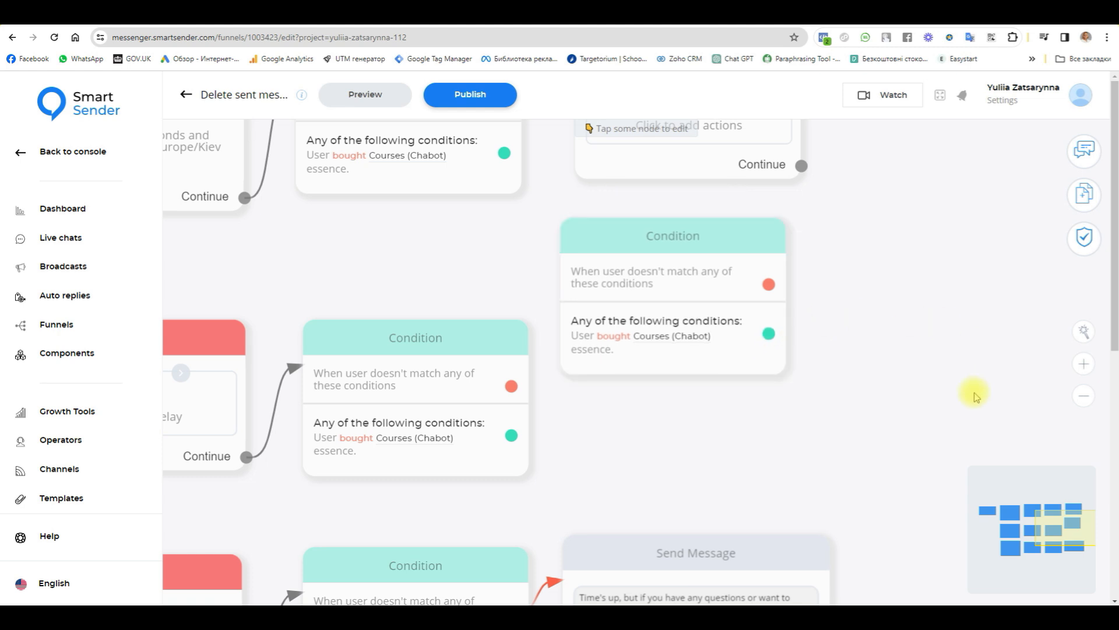
scroll(903, 266, up, 2)
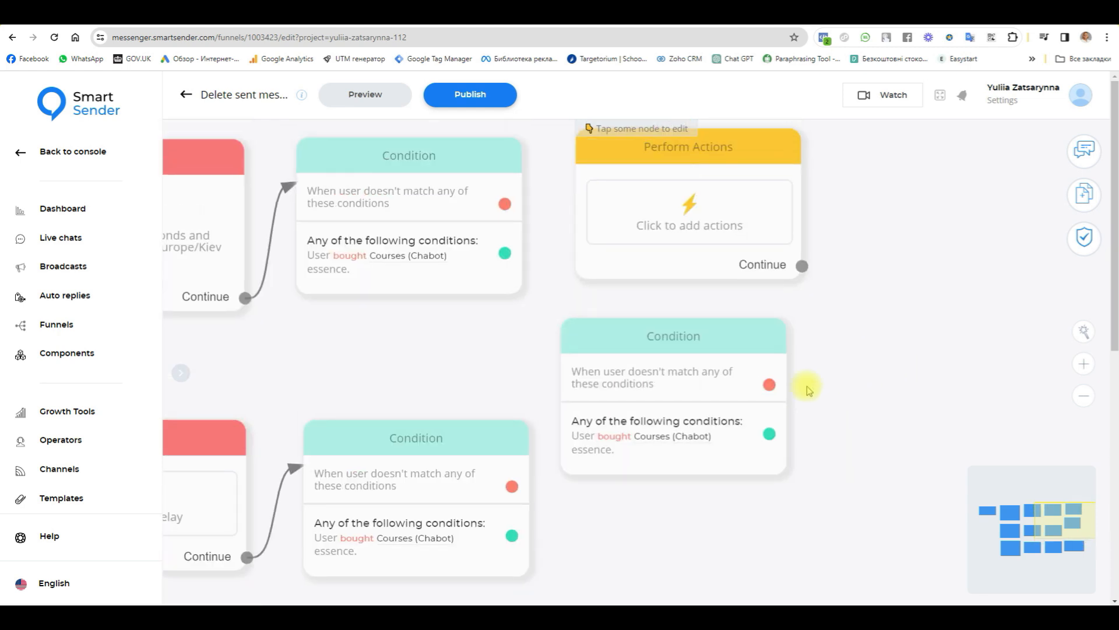
mouse_move(732, 335)
click(731, 296)
click(622, 373)
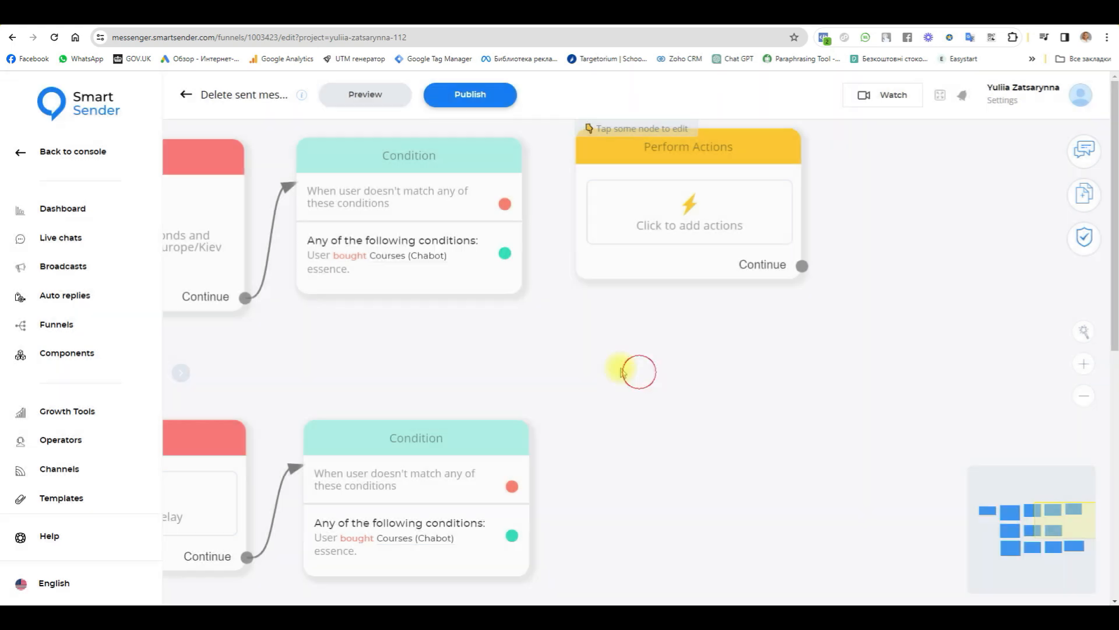
Step: Connect the no-match output of the Condition following the 12-hour delay to the Perform Actions block
drag(506, 204, 610, 155)
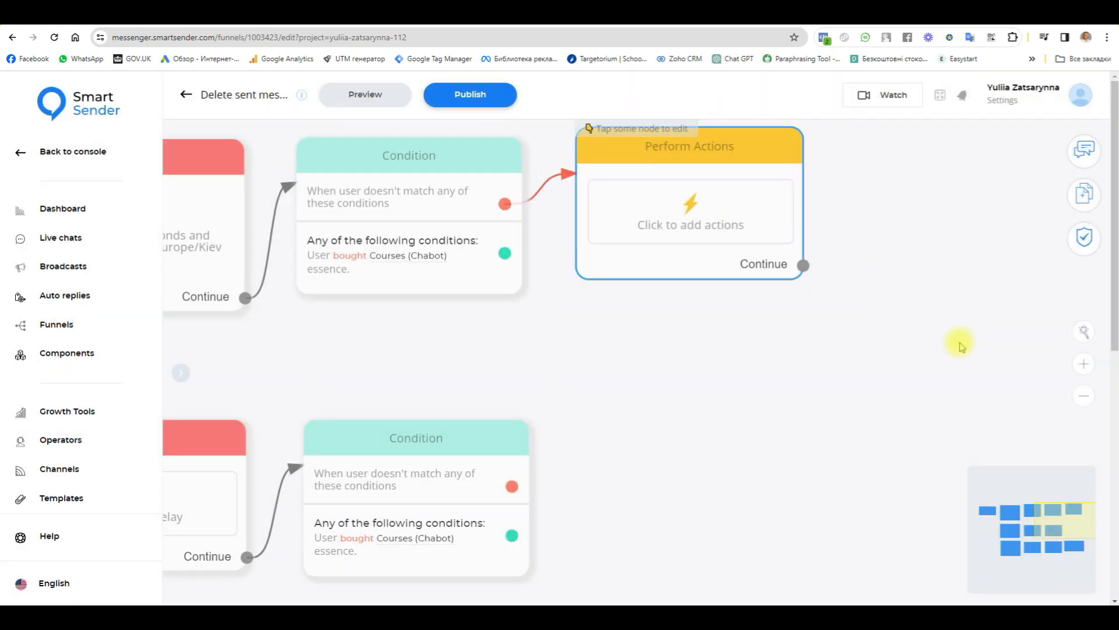
scroll(867, 457, down, 3)
drag(817, 457, 904, 393)
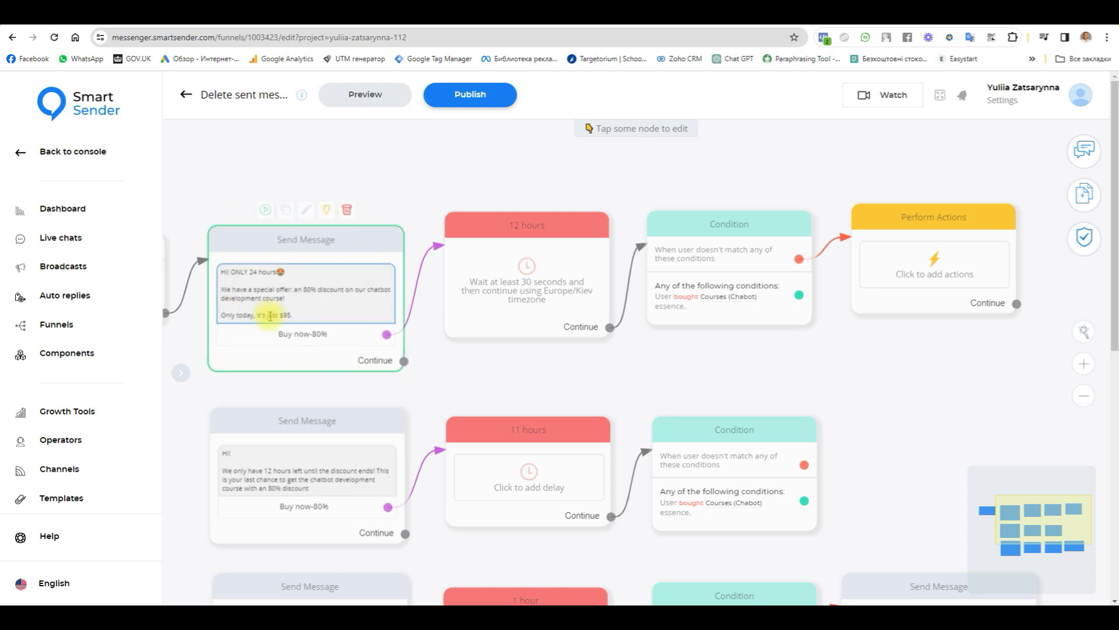
drag(530, 378, 628, 273)
drag(984, 260, 870, 374)
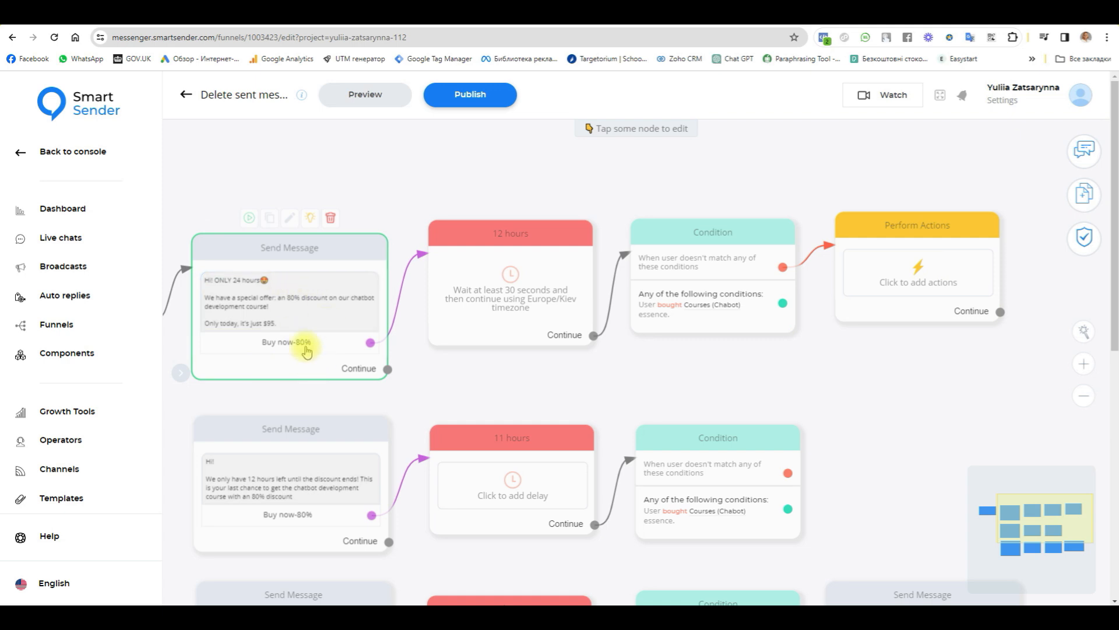
Step: Copy the Telegram version's content identifier from the "ONLY 24 hours" offer message
click(264, 260)
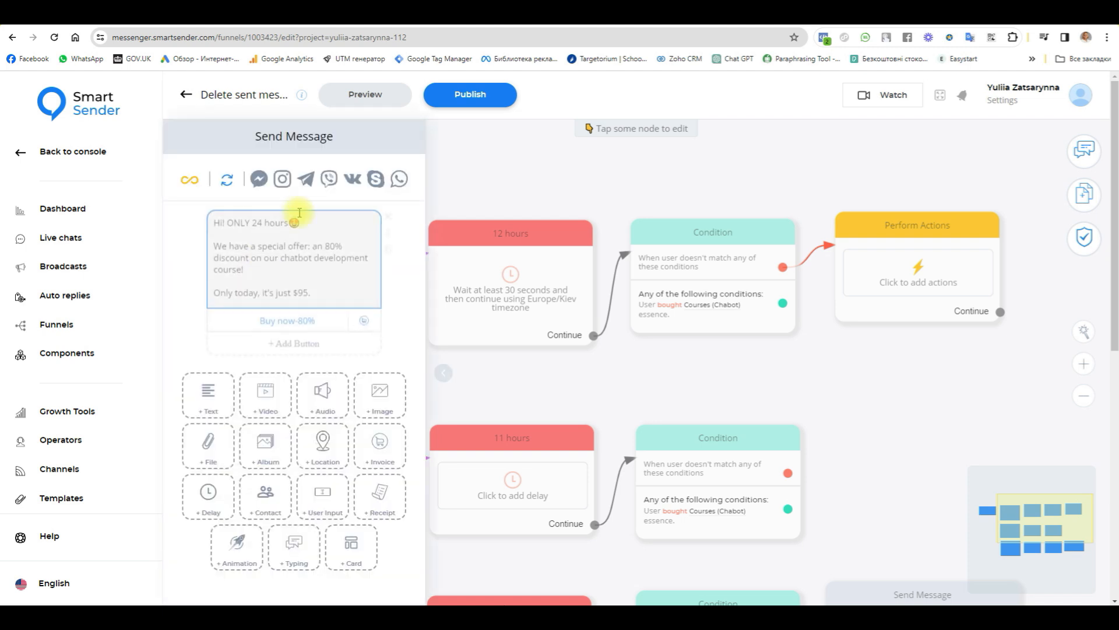
click(307, 181)
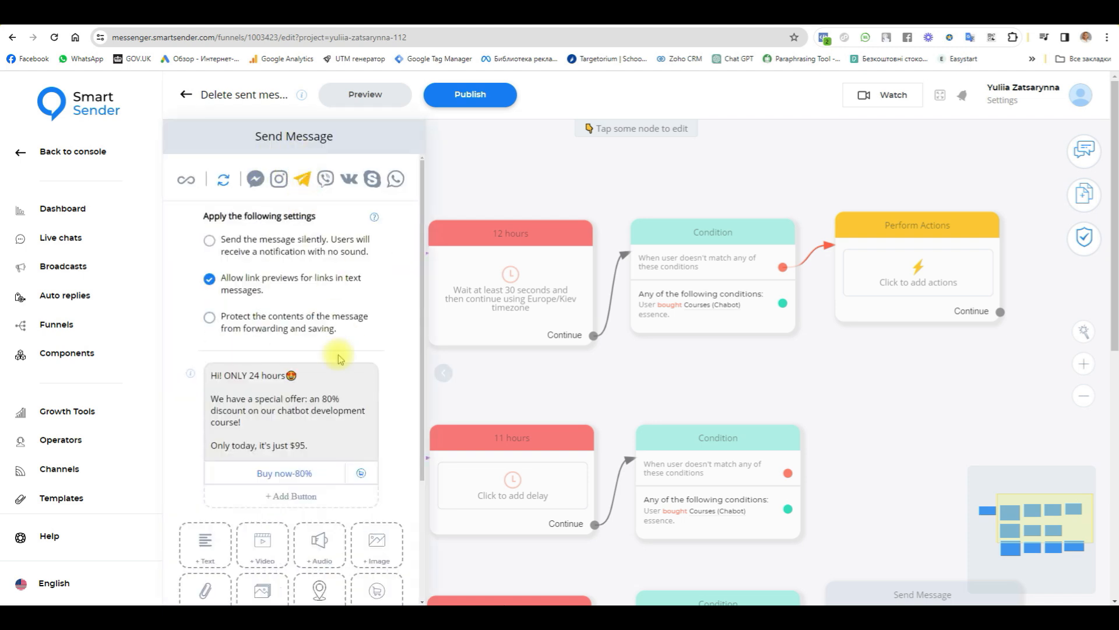
mouse_move(187, 376)
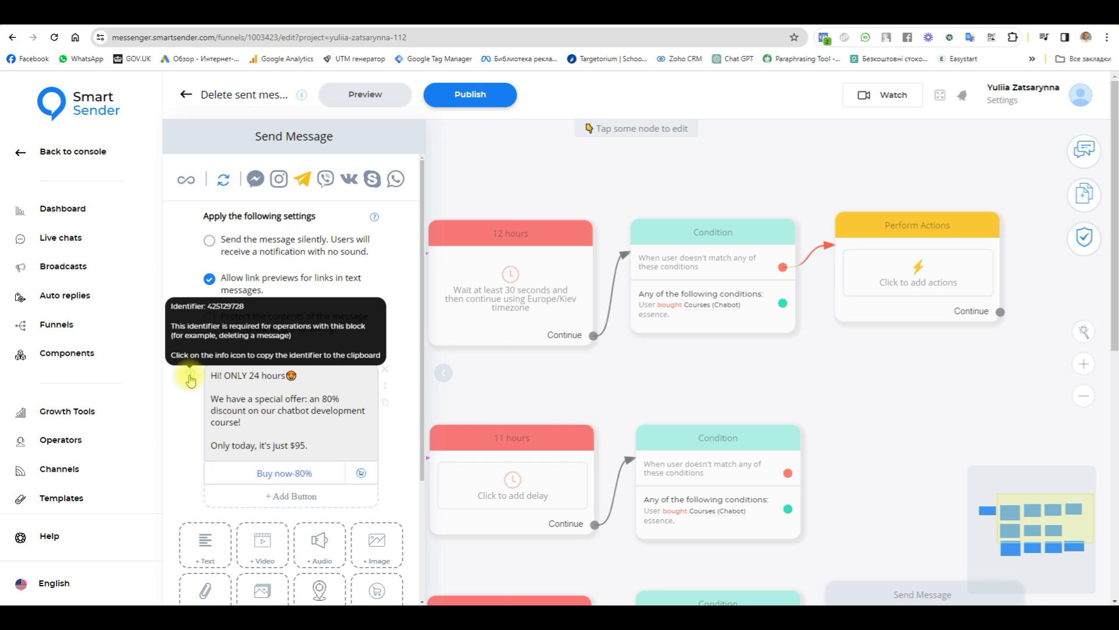
click(190, 376)
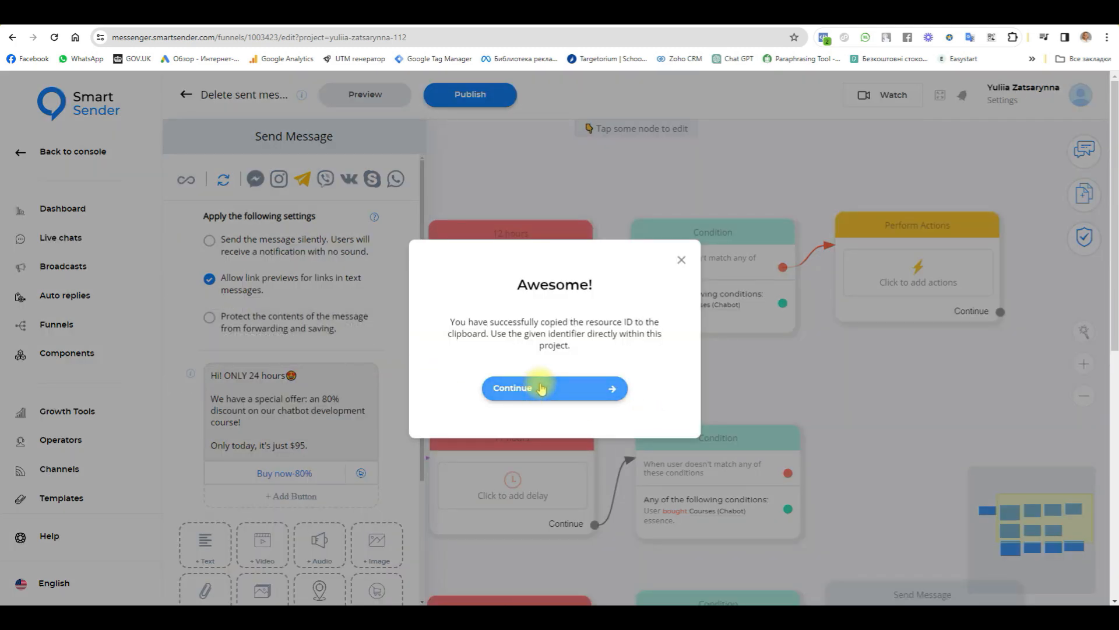
click(532, 391)
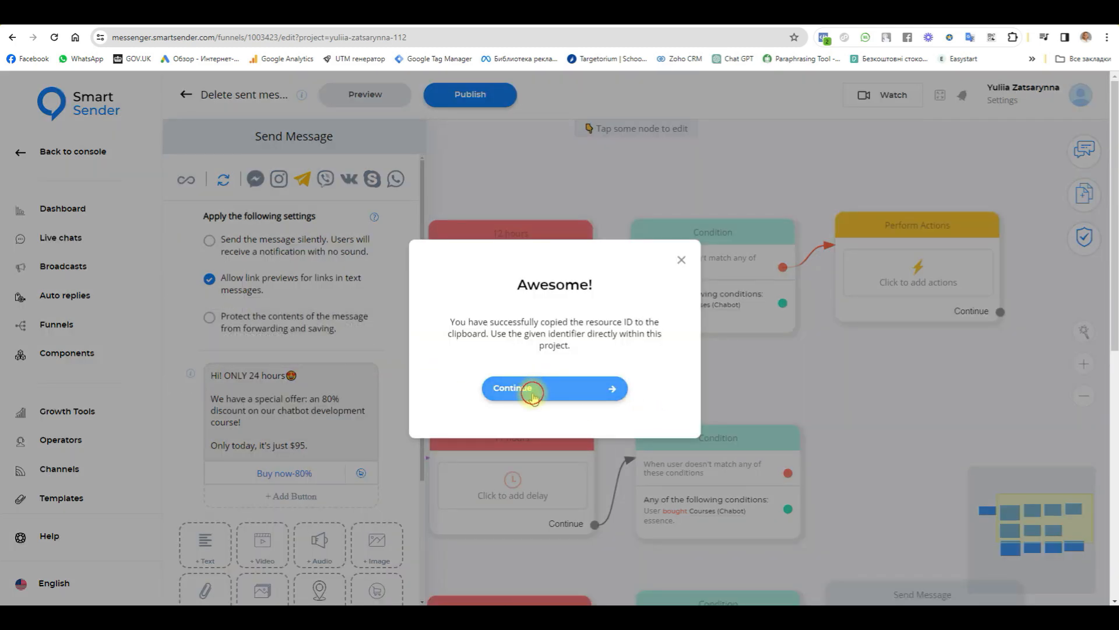
click(967, 358)
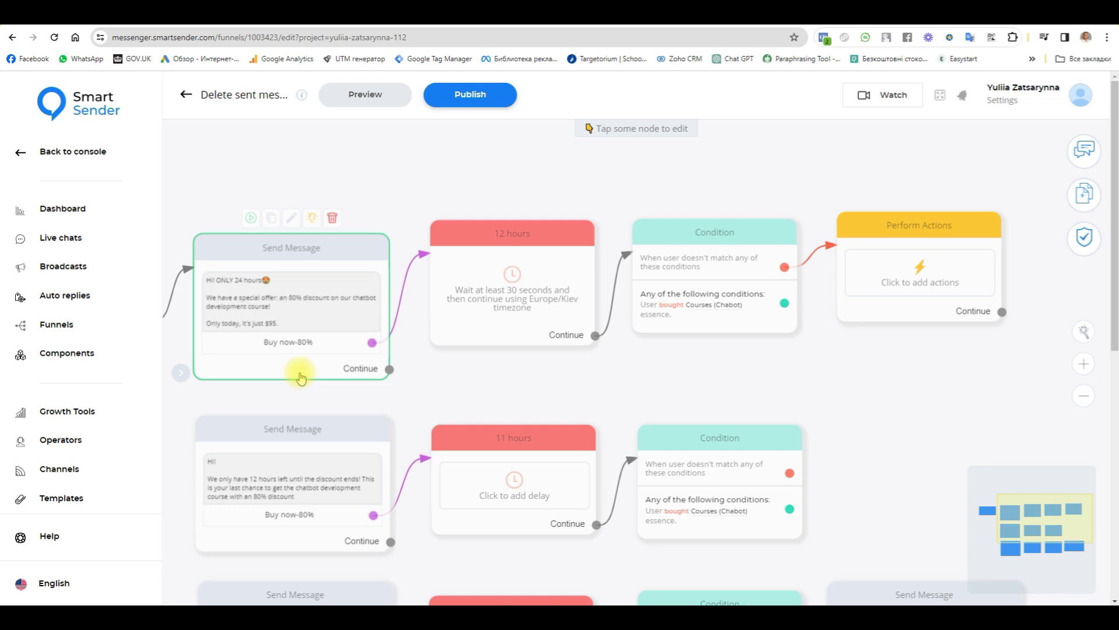
Step: Add a "Delete message by Flow content identifier" action to the Perform Actions block with the copied identifier 425129728 followed by a comma
click(910, 271)
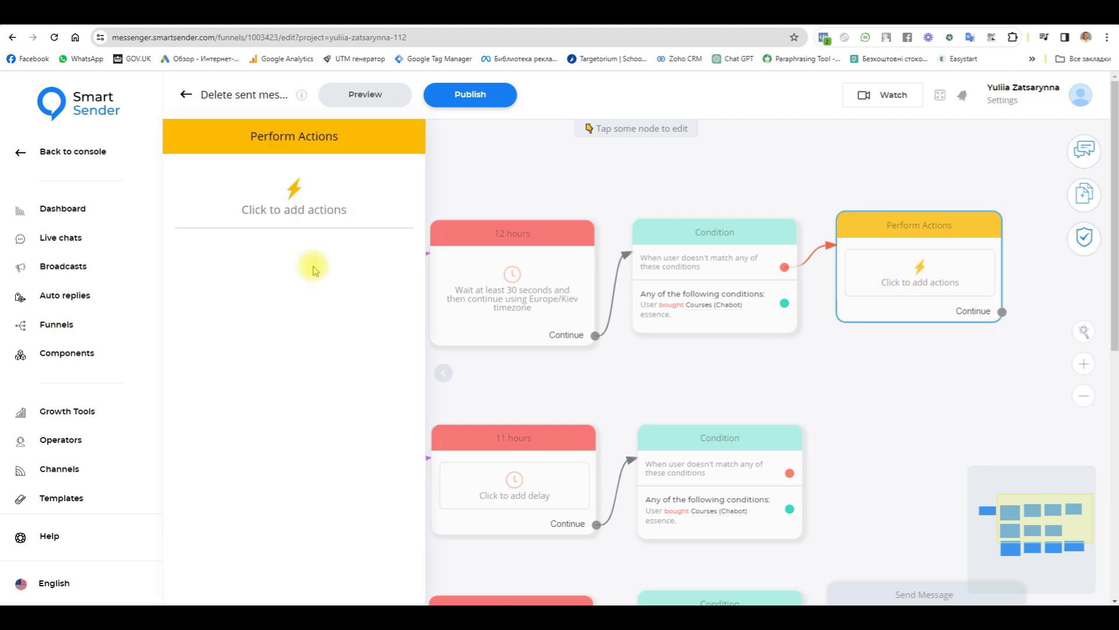
click(298, 215)
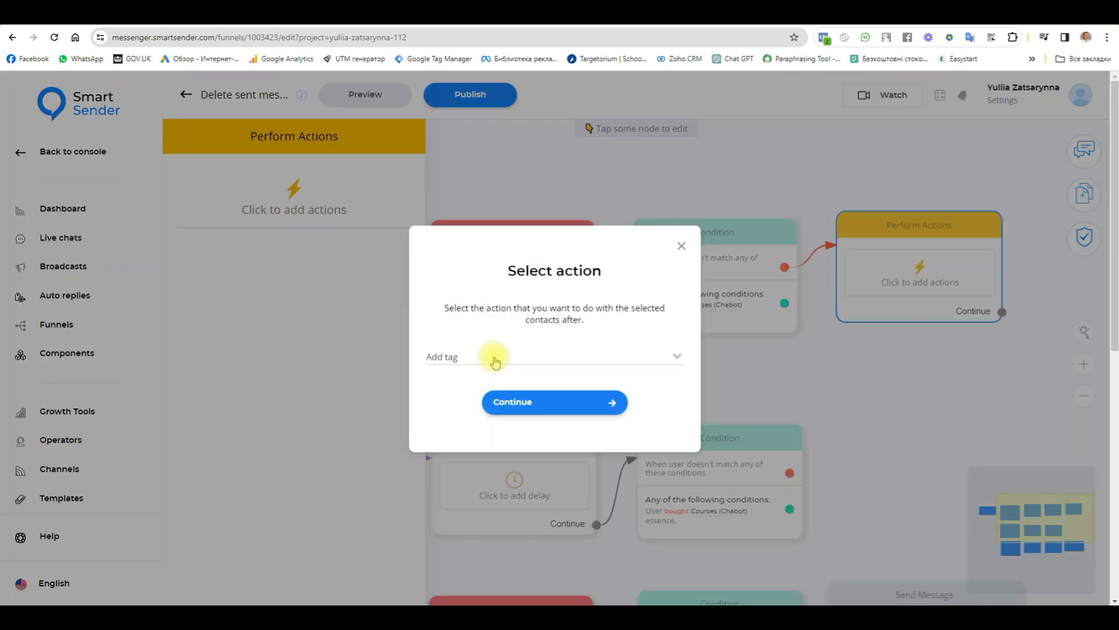
click(566, 357)
scroll(565, 437, down, 5)
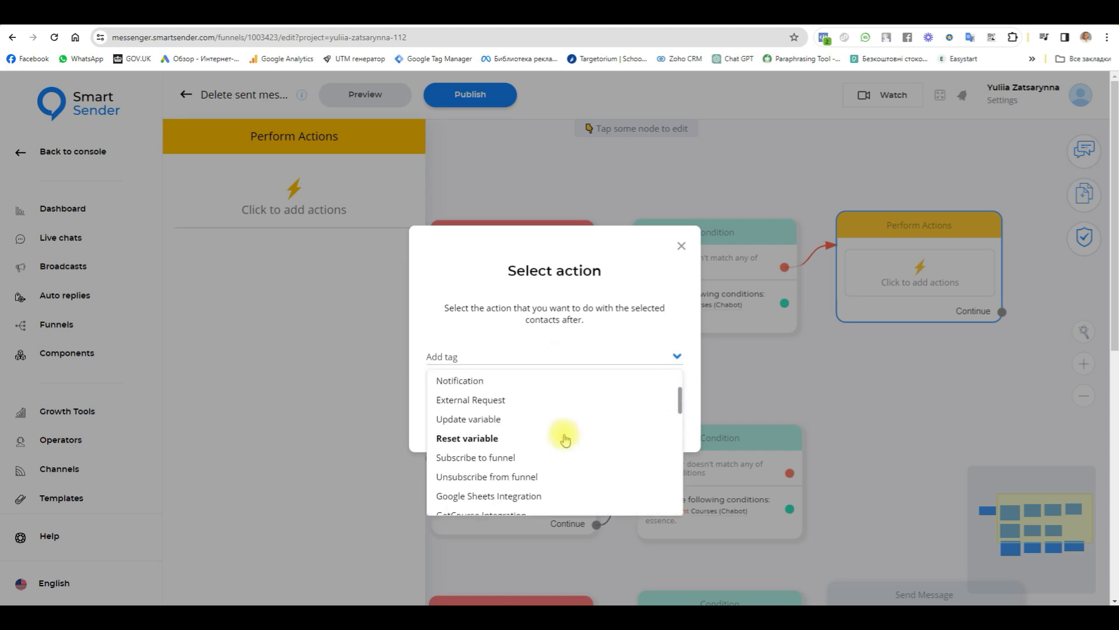
scroll(566, 438, down, 10)
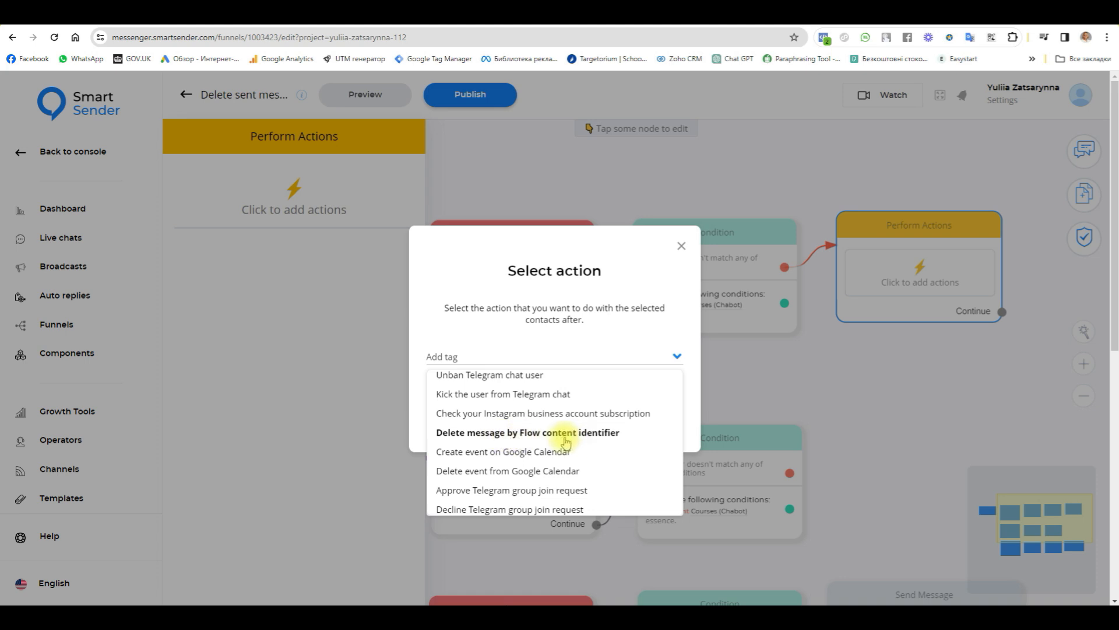
click(603, 435)
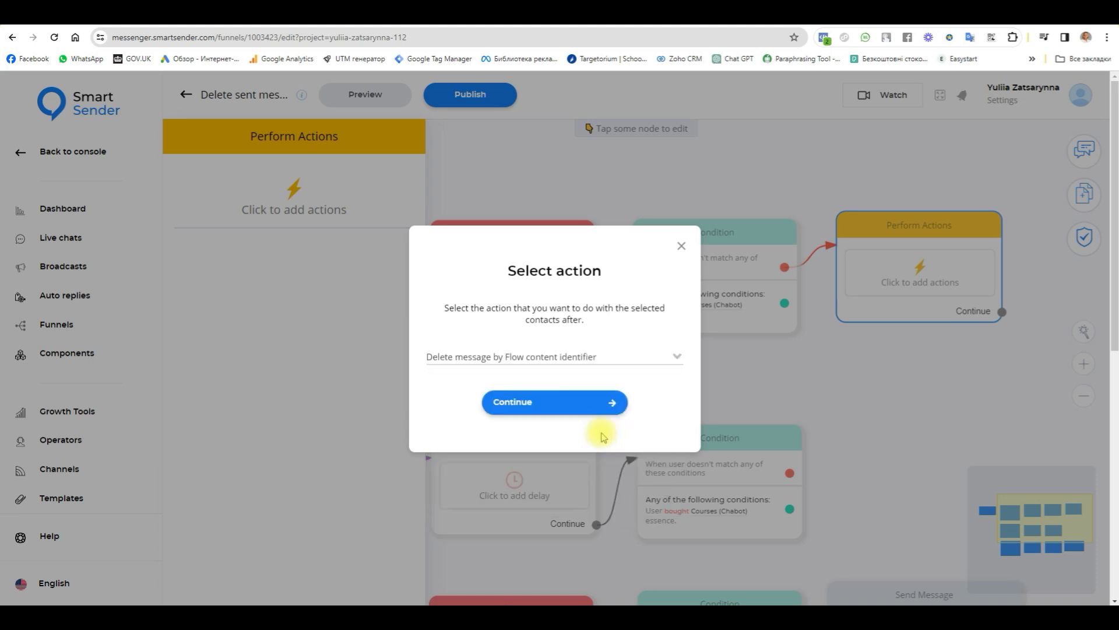
click(594, 405)
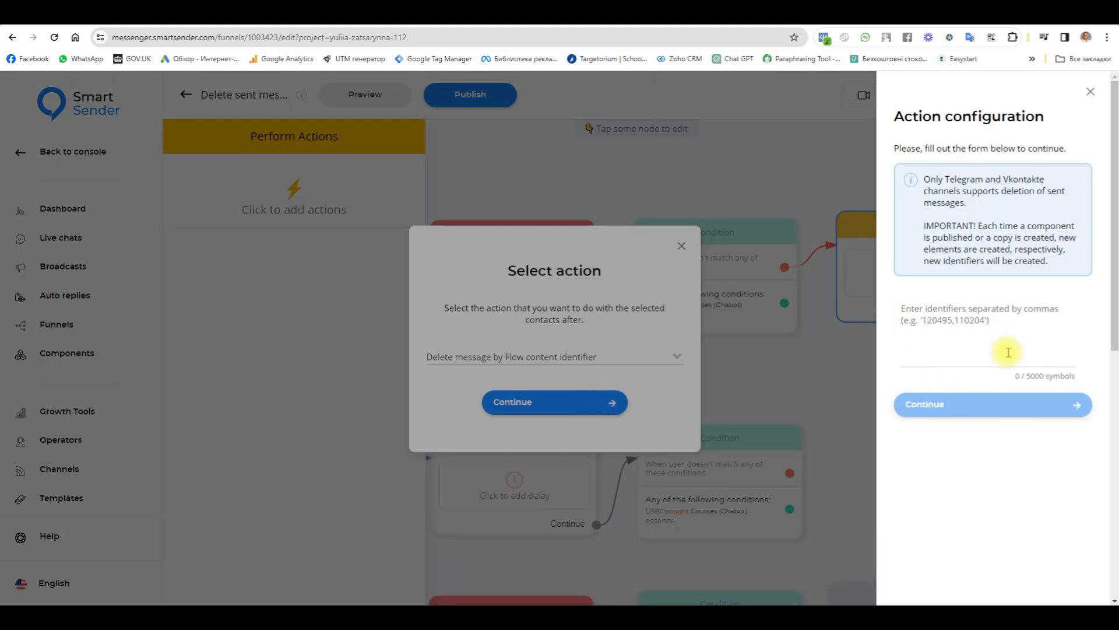
text(425129728)
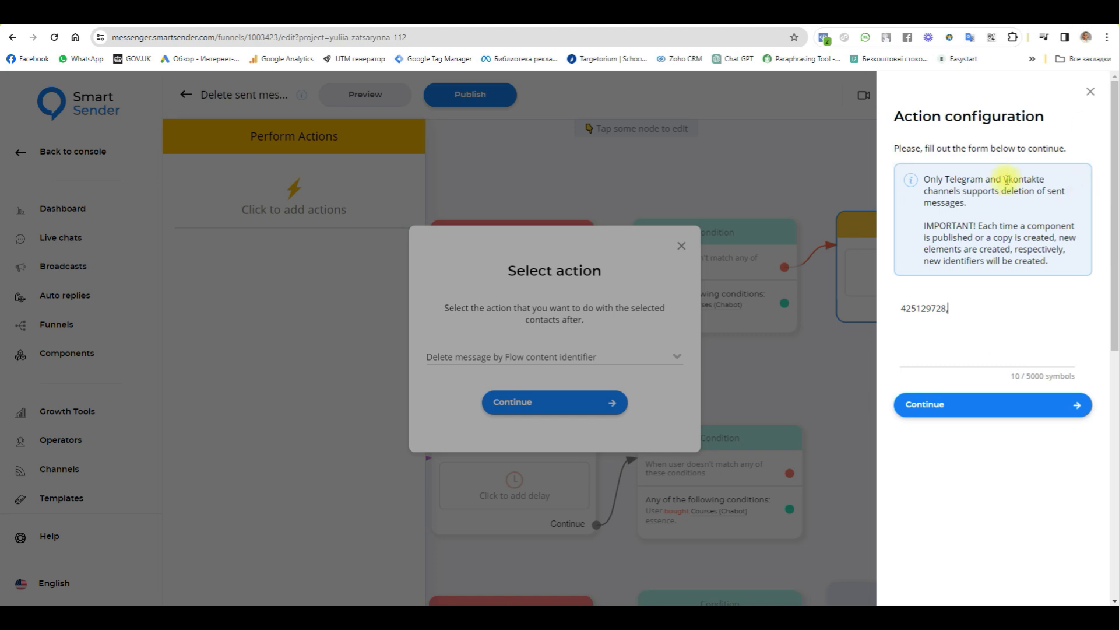
click(949, 407)
Step: Copy the VK version's content identifier from the "ONLY 24 hours" offer message
drag(777, 389, 970, 394)
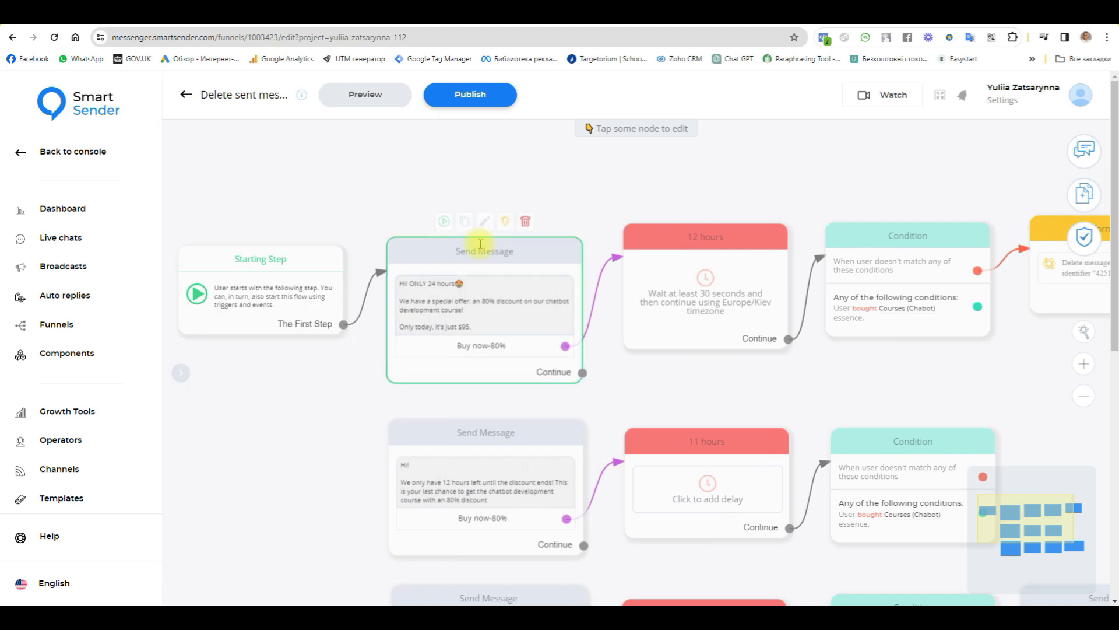
click(556, 252)
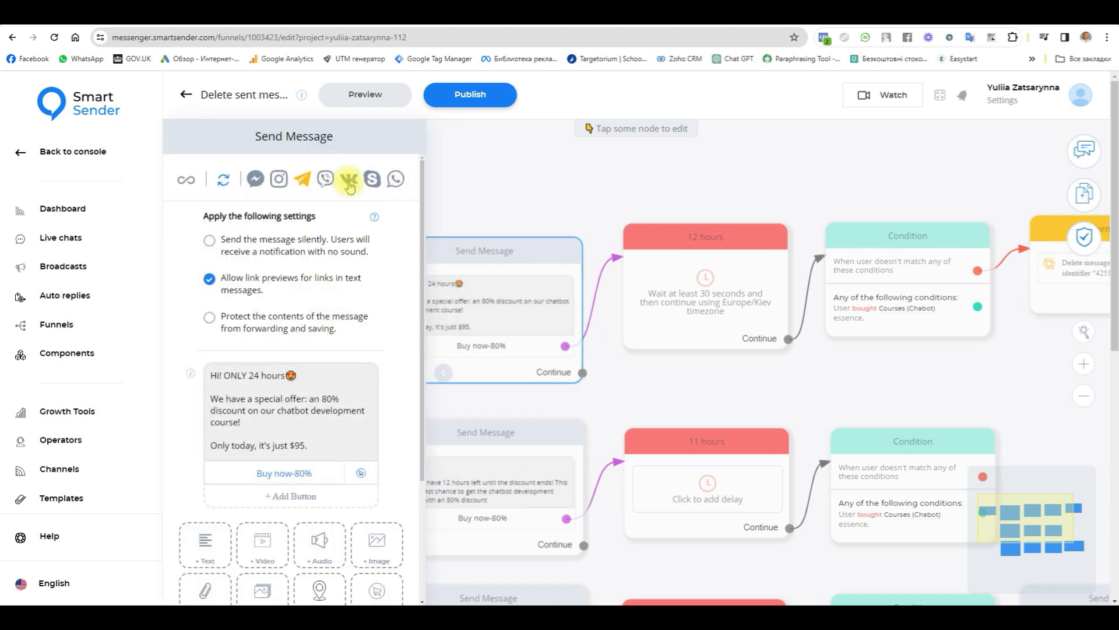
click(350, 183)
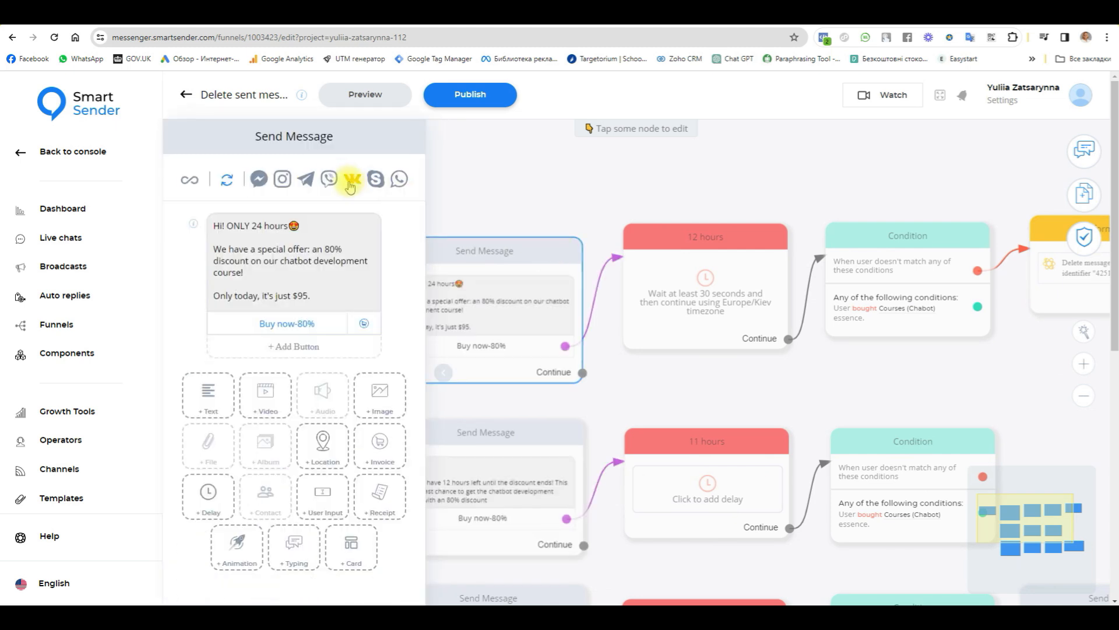
click(194, 225)
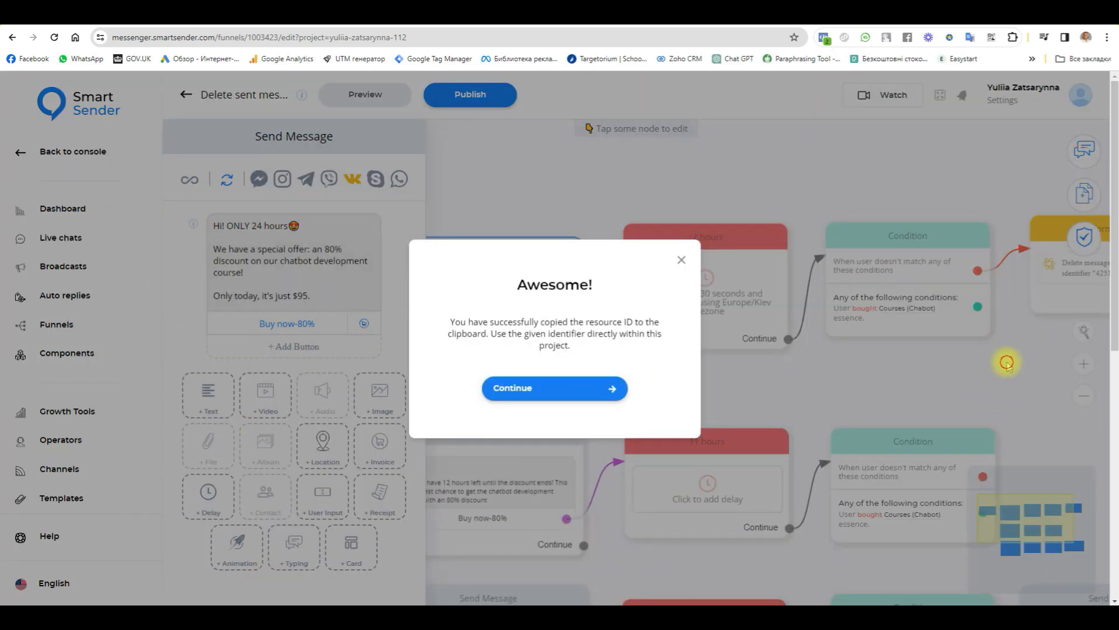
click(570, 382)
Step: Append the VK message identifier 425129731 to the delete-message action and save its configuration
drag(1021, 379, 739, 358)
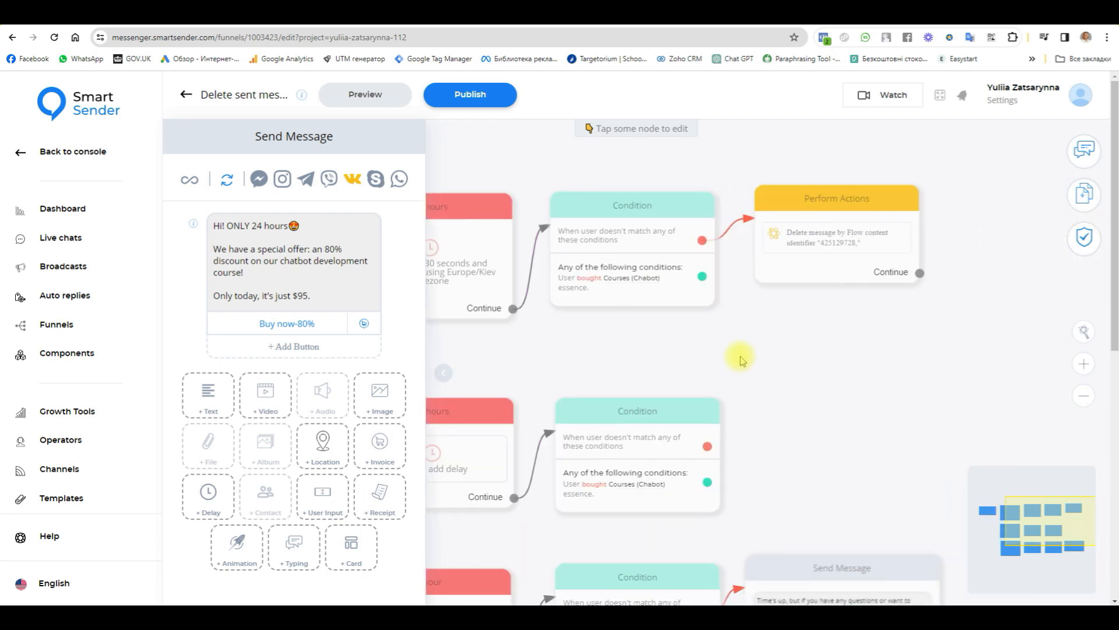
click(862, 231)
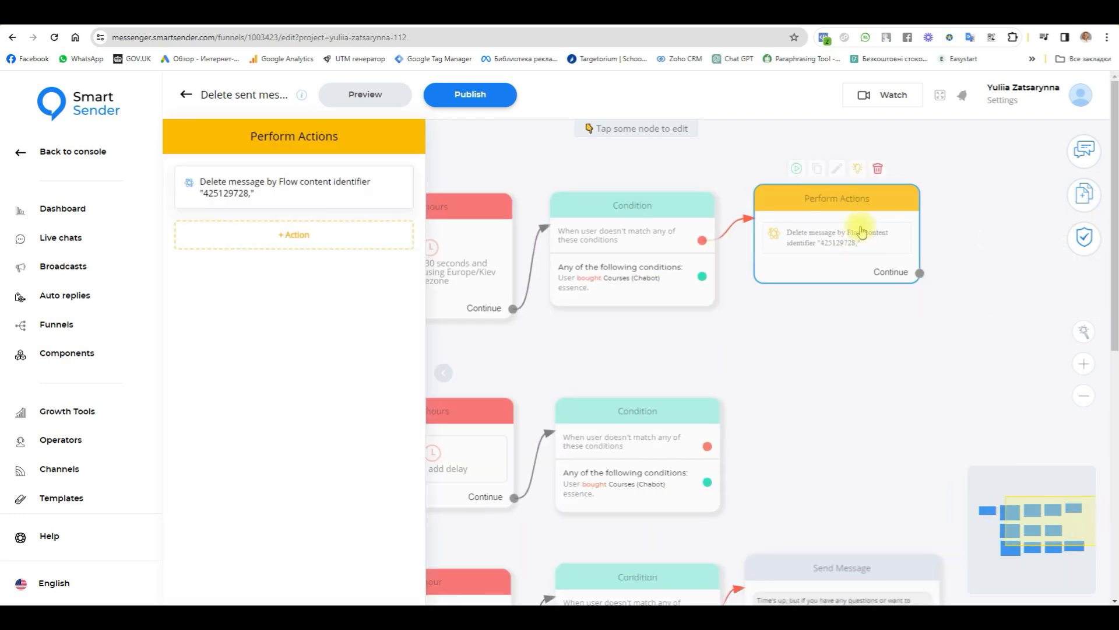
click(298, 188)
click(951, 309)
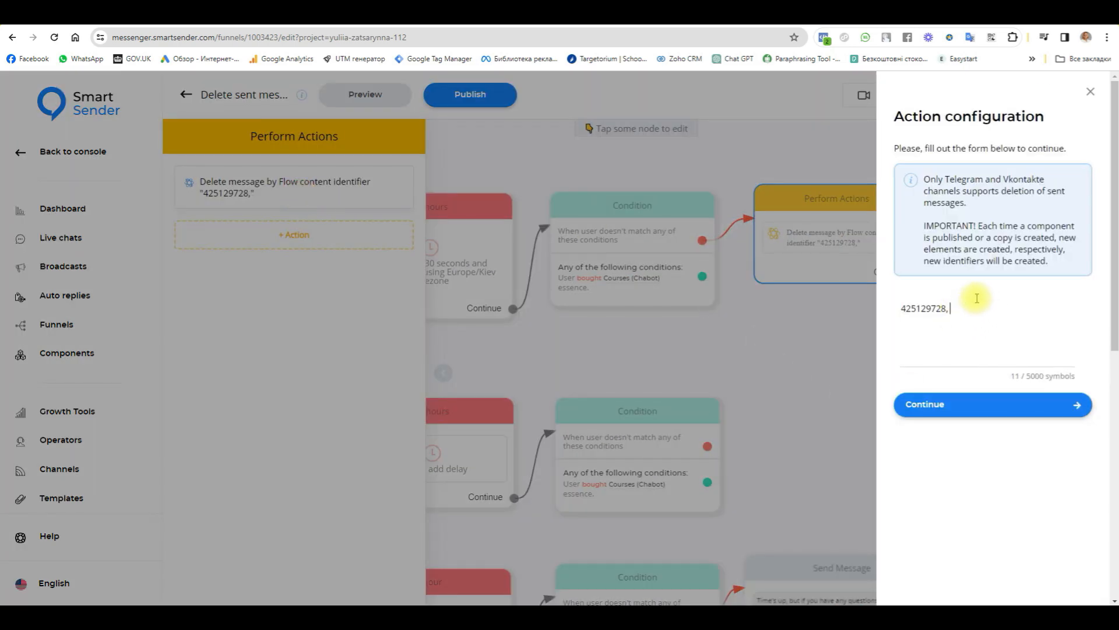
text(425129731)
drag(1007, 309, 898, 317)
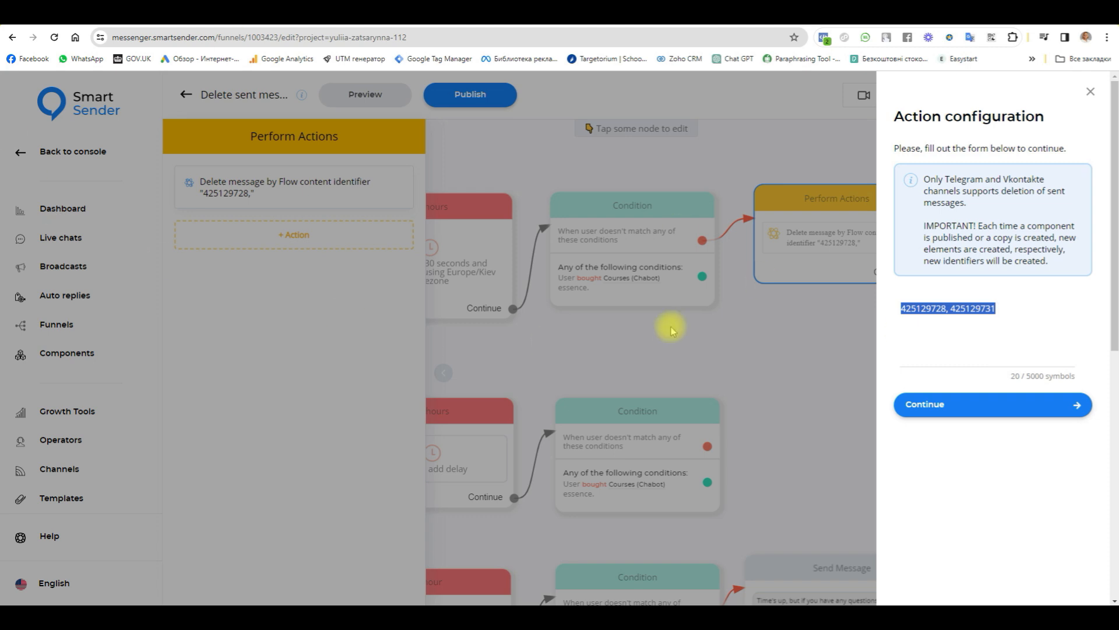
click(985, 404)
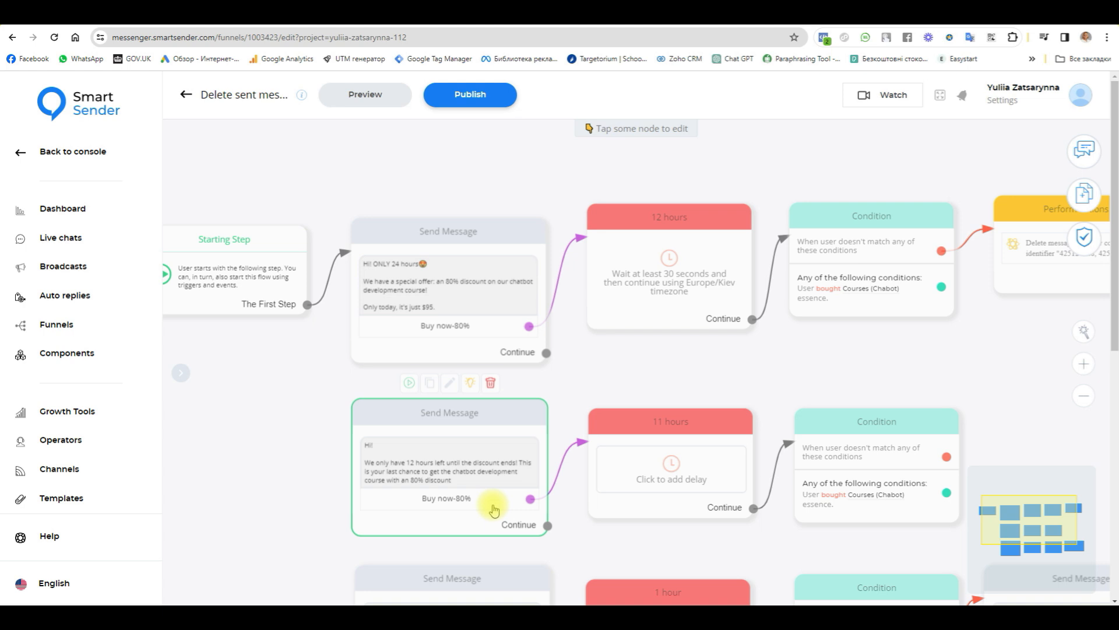
Step: Connect the Perform Actions block's Continue output to the "12 hours left" Send Message block
drag(1032, 331, 789, 355)
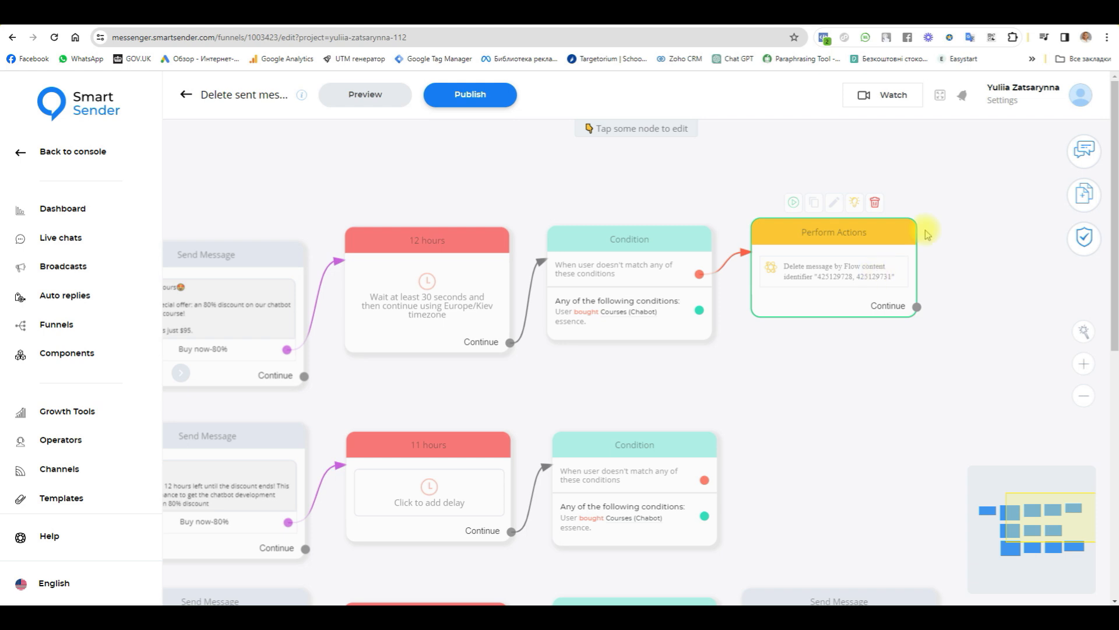
click(787, 275)
click(782, 430)
scroll(799, 382, down, 5)
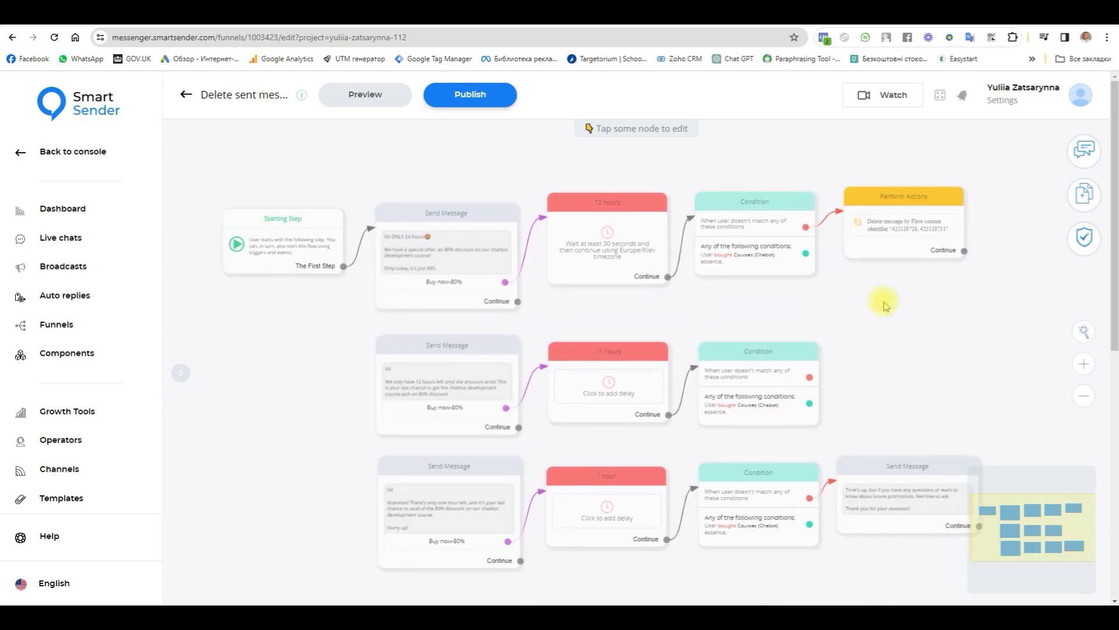
drag(963, 250, 414, 361)
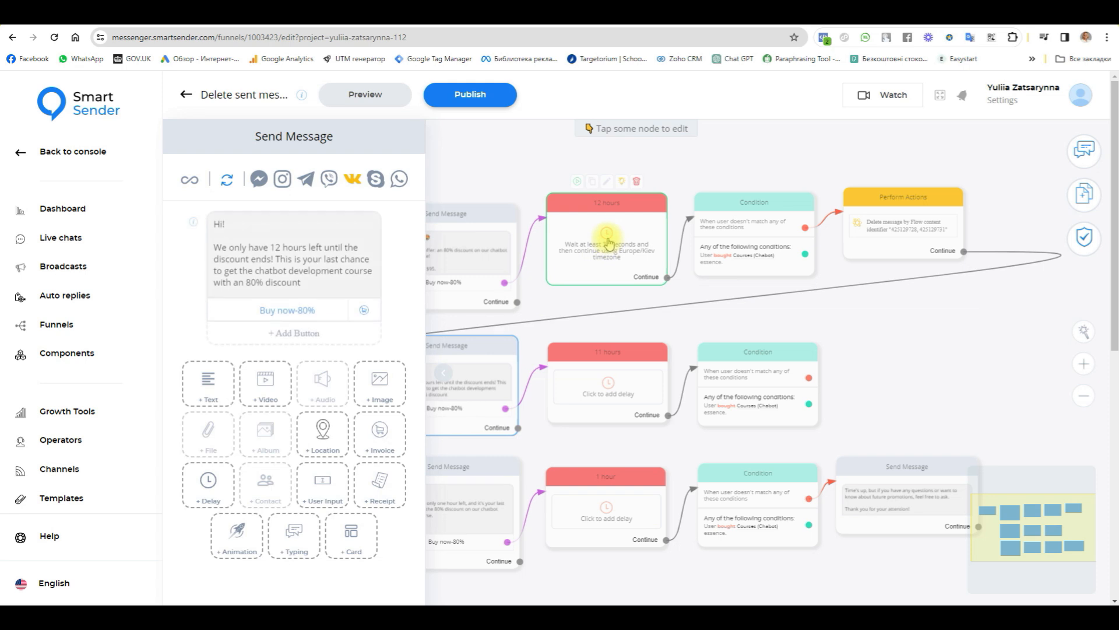
click(919, 325)
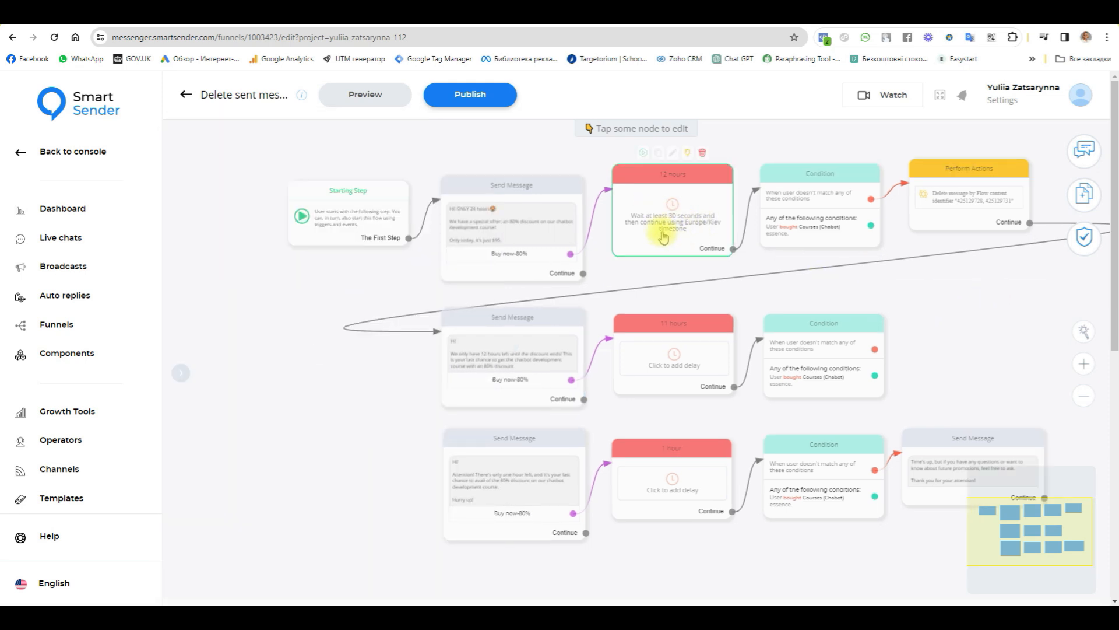
Step: Add a Perform Actions block beside the 11 hours row's Condition and connect the condition's non-matching output to it
scroll(663, 237, up, 3)
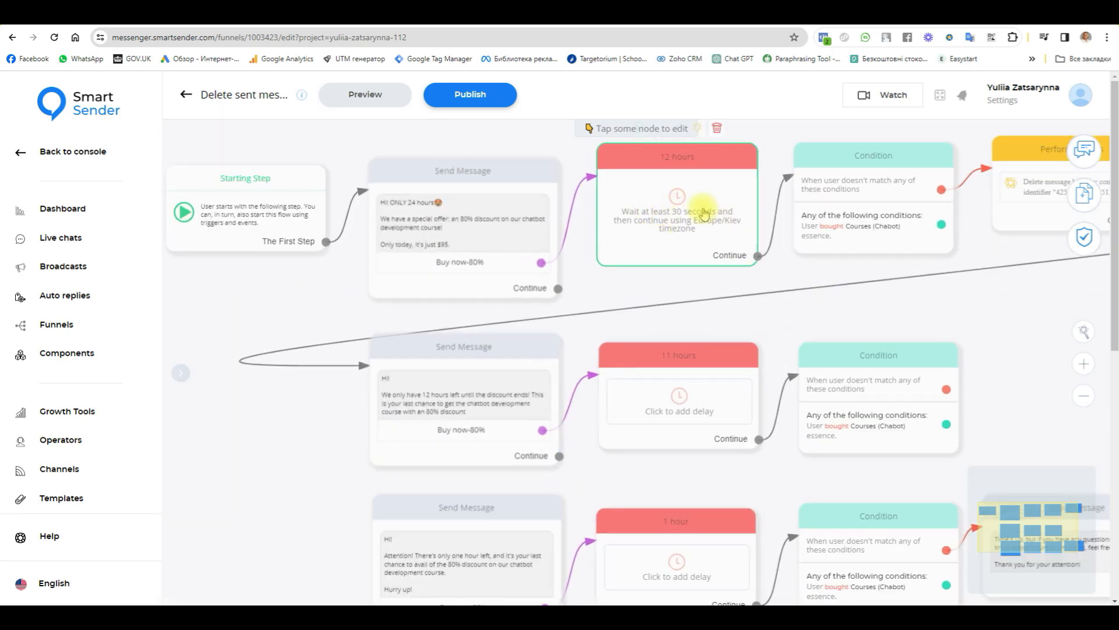
drag(1057, 372, 817, 371)
click(1089, 195)
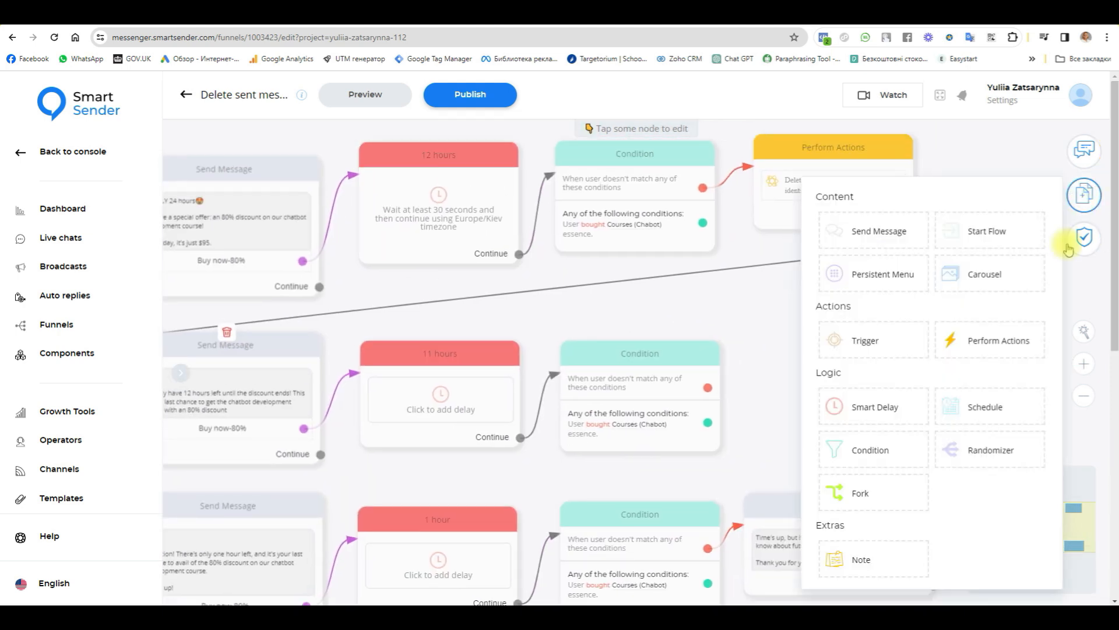
click(997, 341)
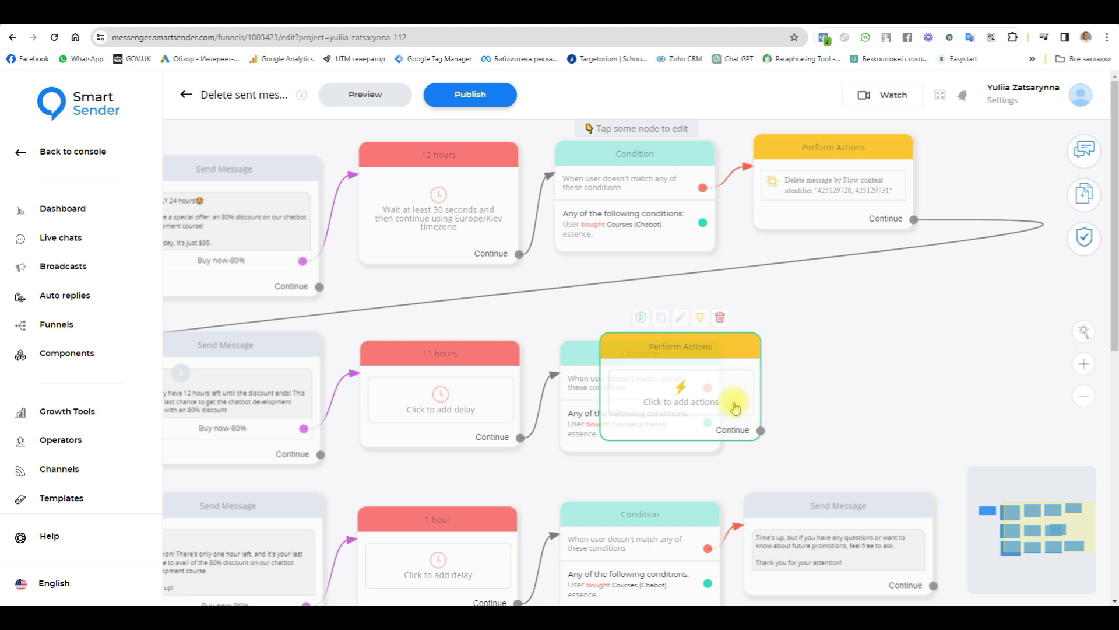
click(909, 421)
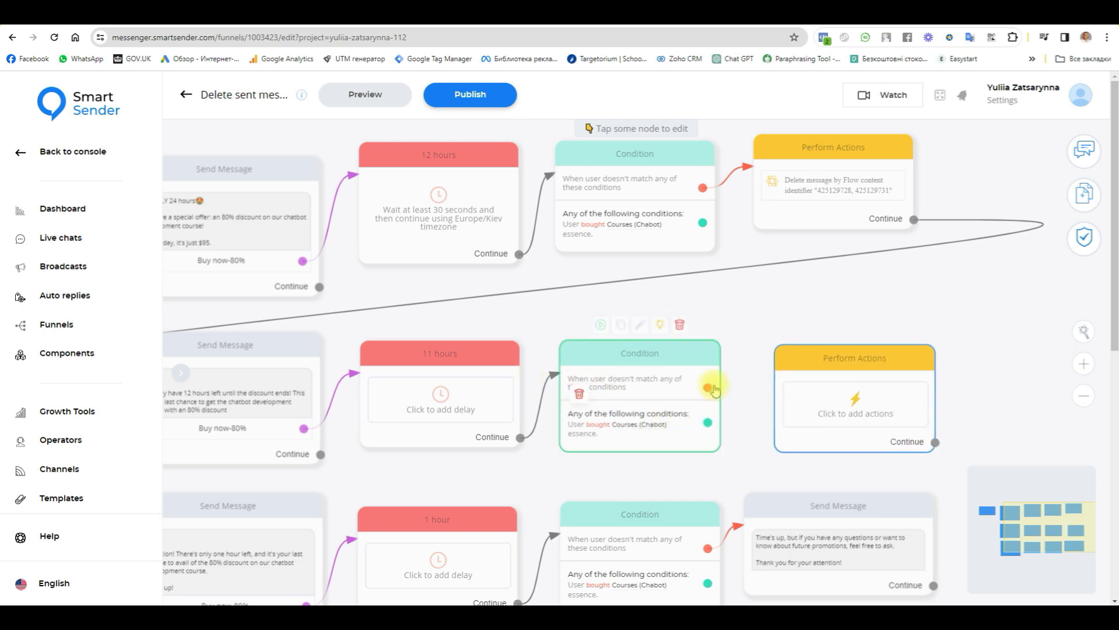
drag(710, 385, 798, 364)
click(801, 365)
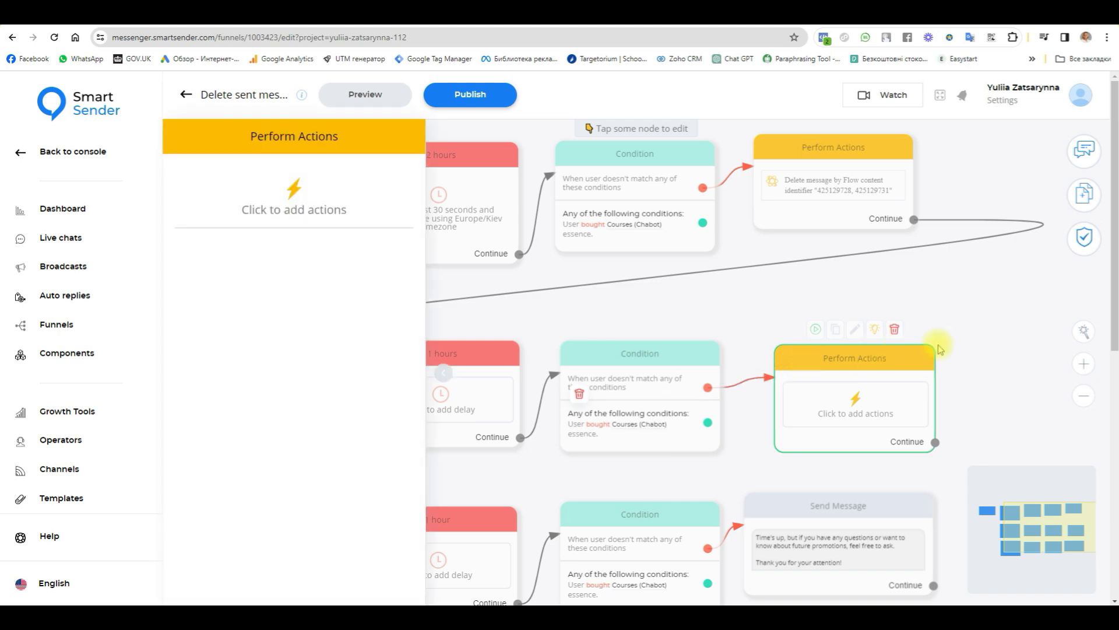
click(974, 341)
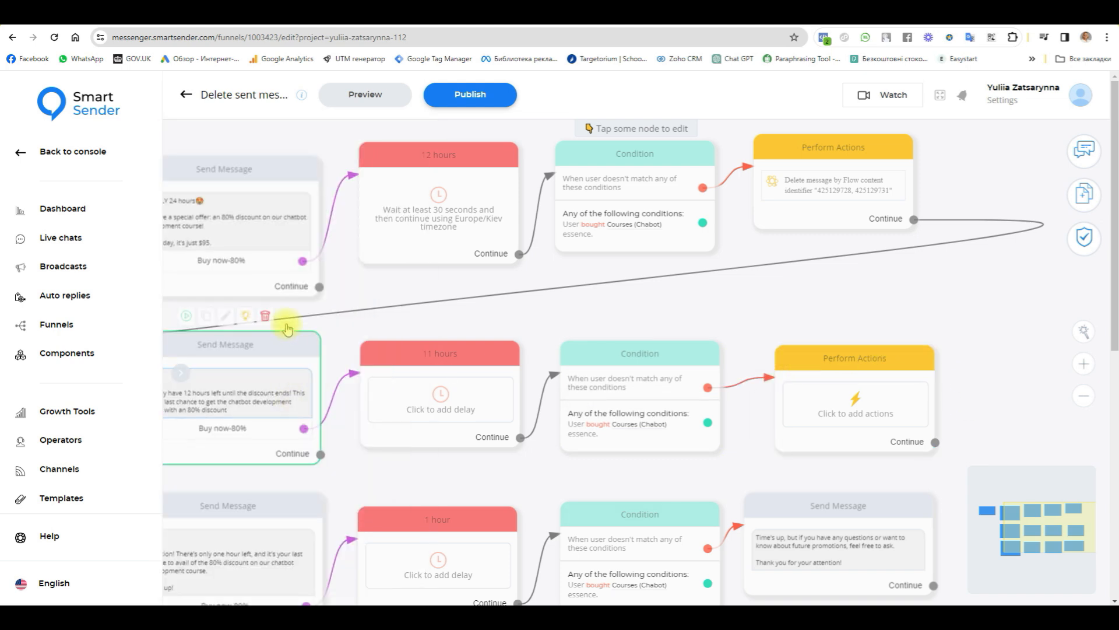
Step: Copy the Telegram version's content identifier from the "12 hours left" offer message
click(290, 342)
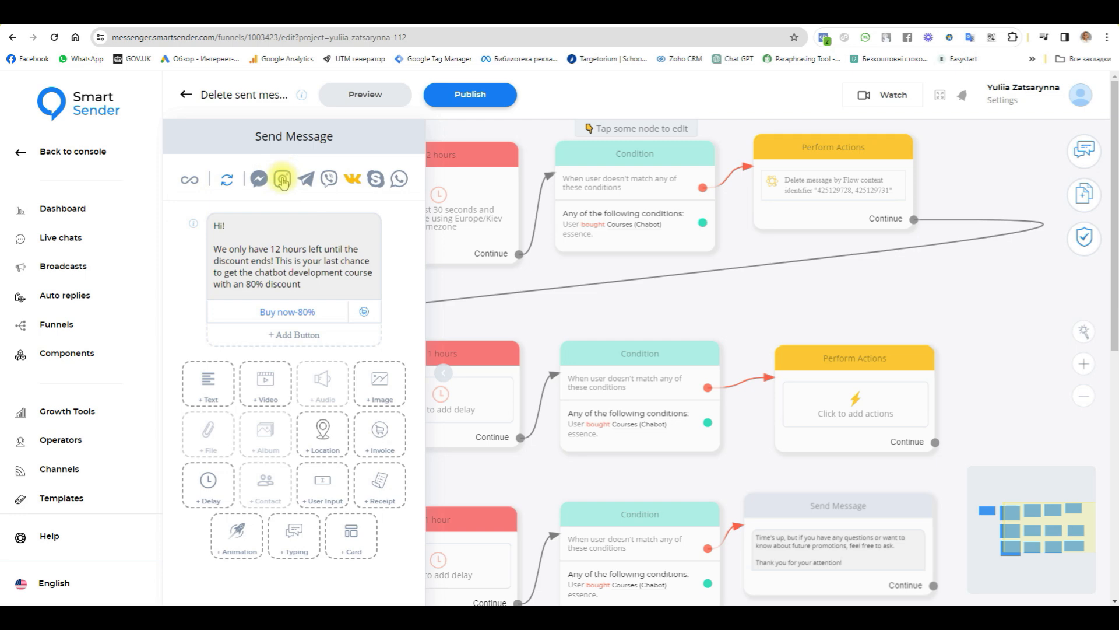
click(305, 179)
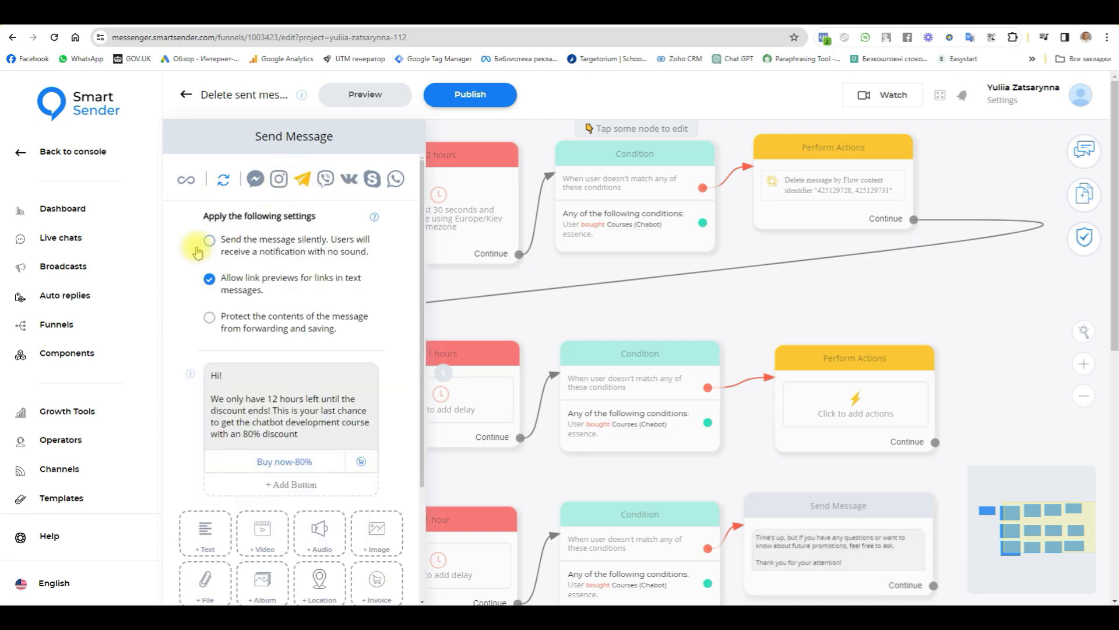
click(191, 372)
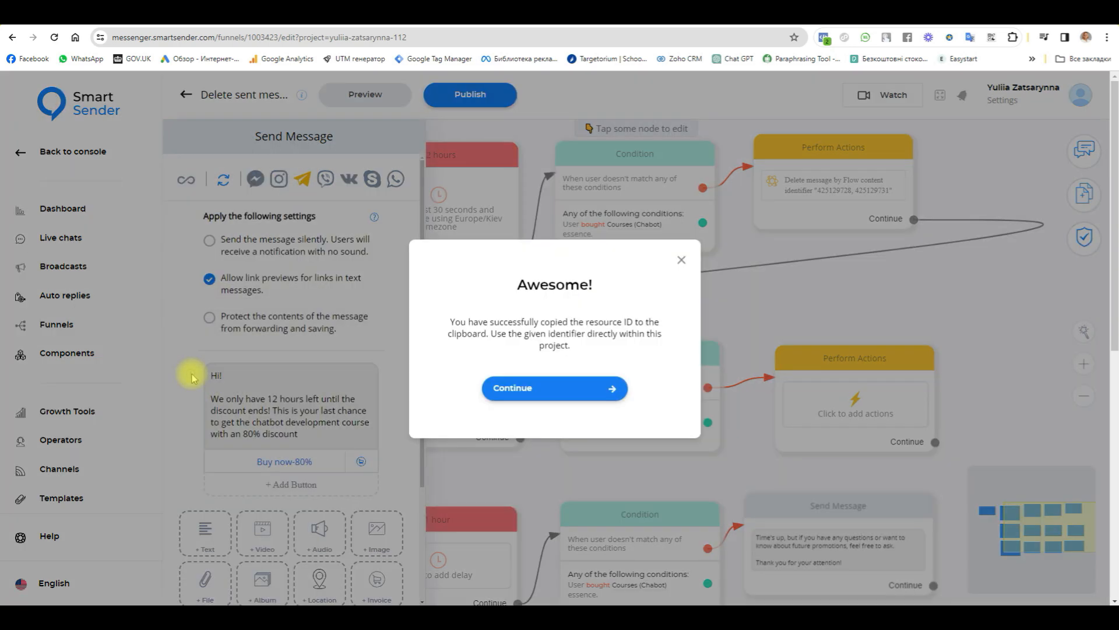
click(537, 387)
Step: Add a "Delete message by Flow content identifier" action with identifier 425129734 to the second row's Perform Actions block
click(855, 366)
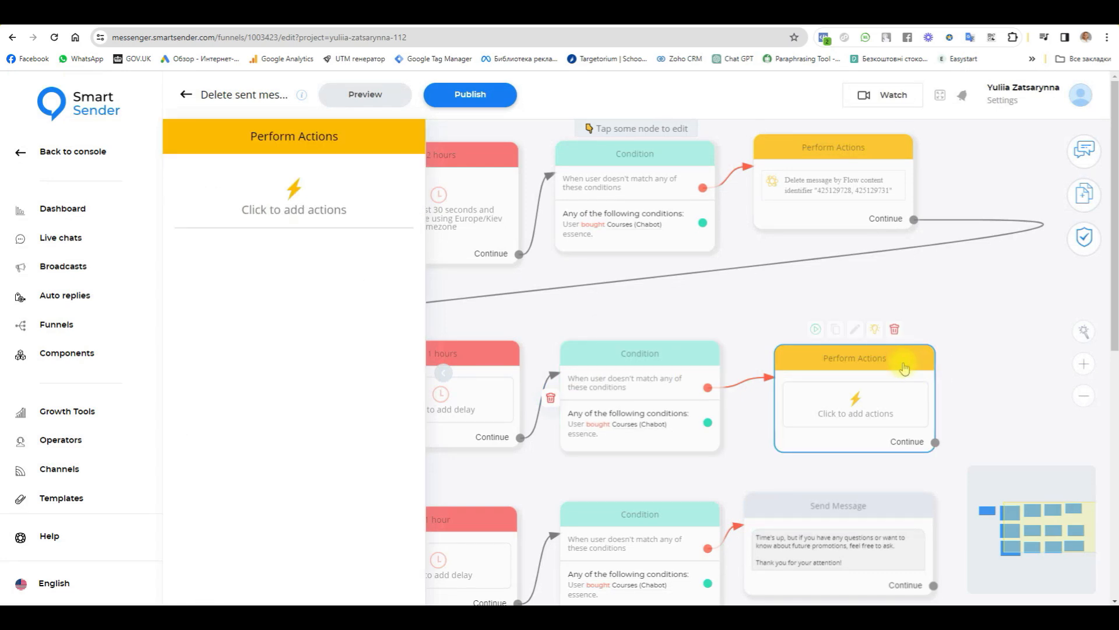
click(323, 202)
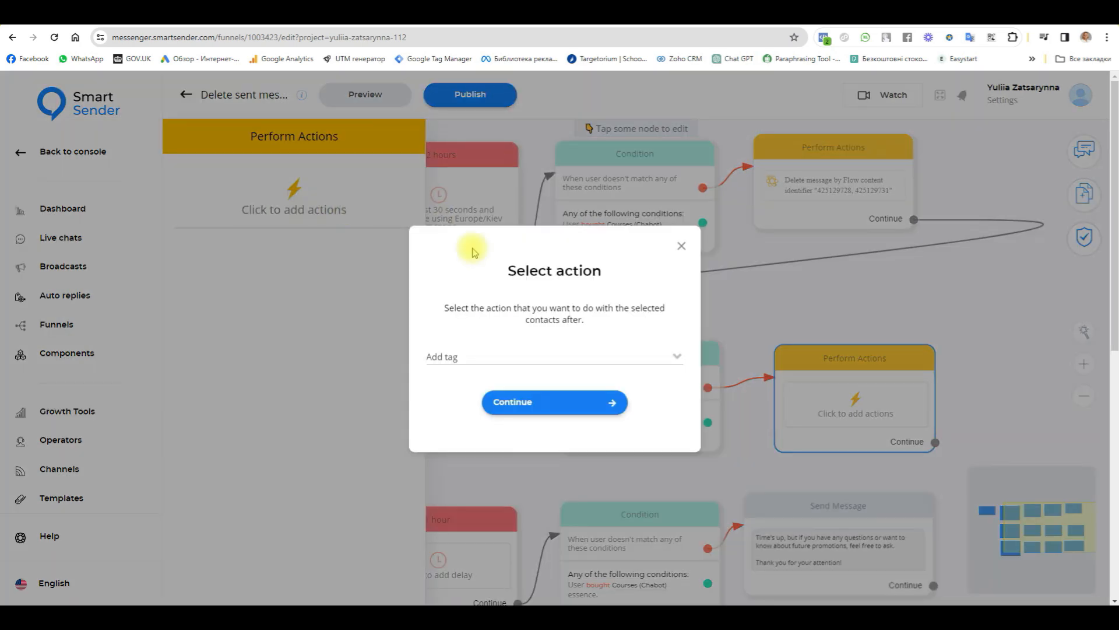
click(498, 355)
scroll(551, 428, down, 12)
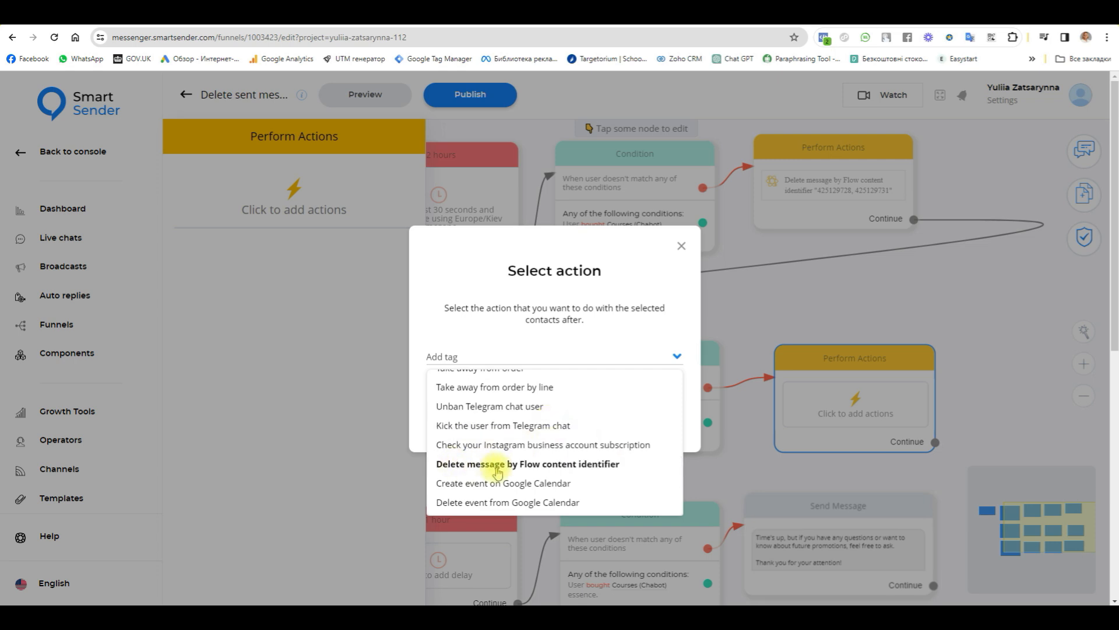
click(571, 466)
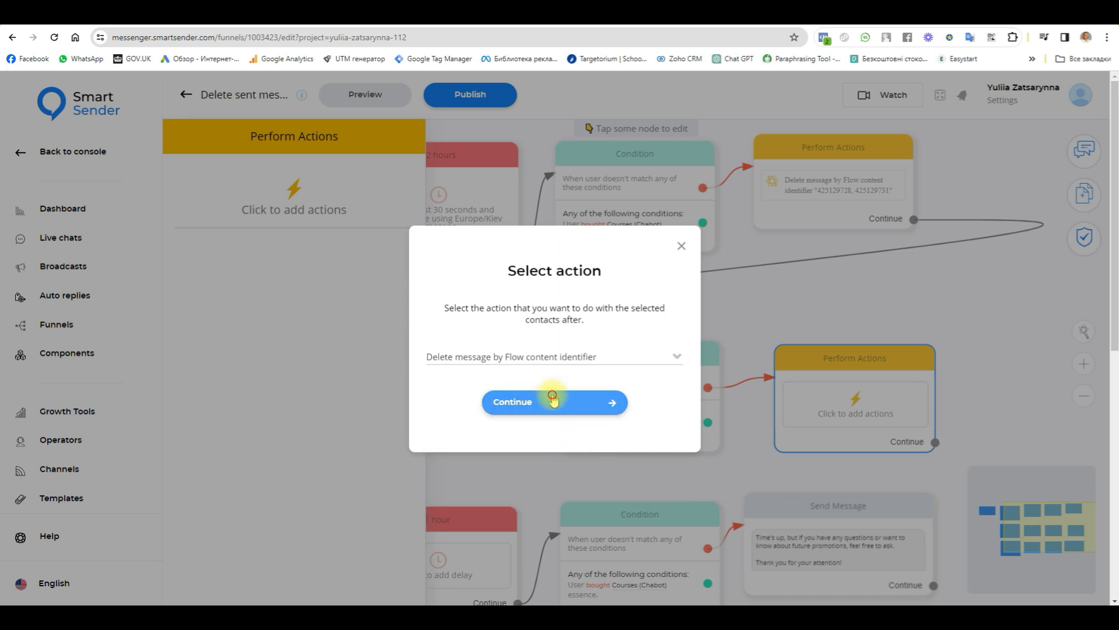
click(551, 401)
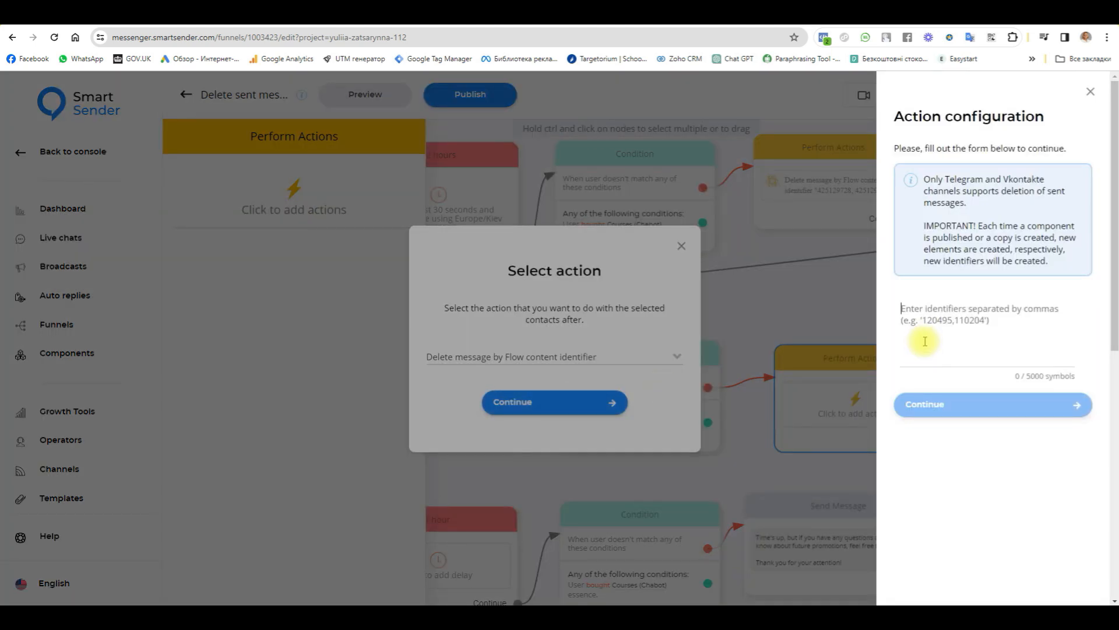
click(924, 341)
key(ctrl+v)
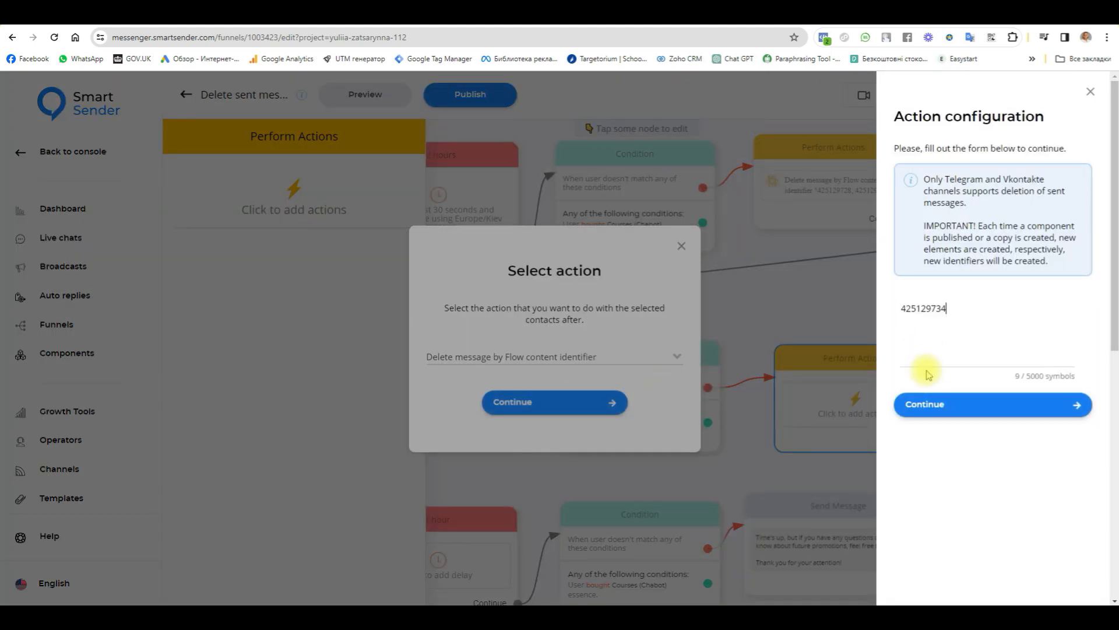
click(944, 408)
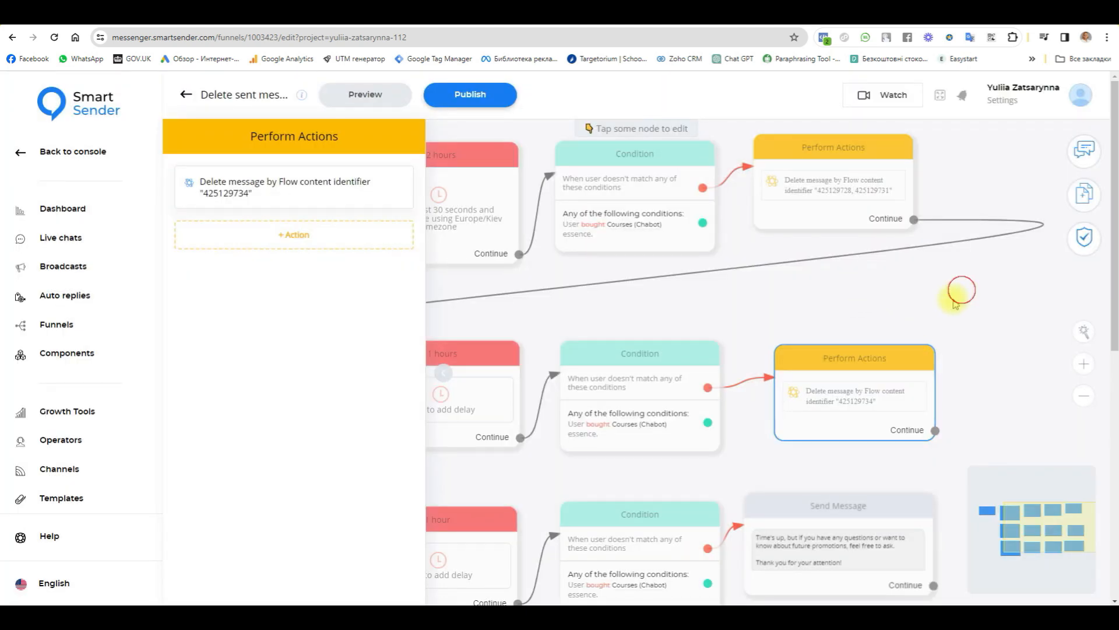
Step: Set the "11 hours" Smart Delay to a duration of 30 seconds
drag(345, 519, 400, 480)
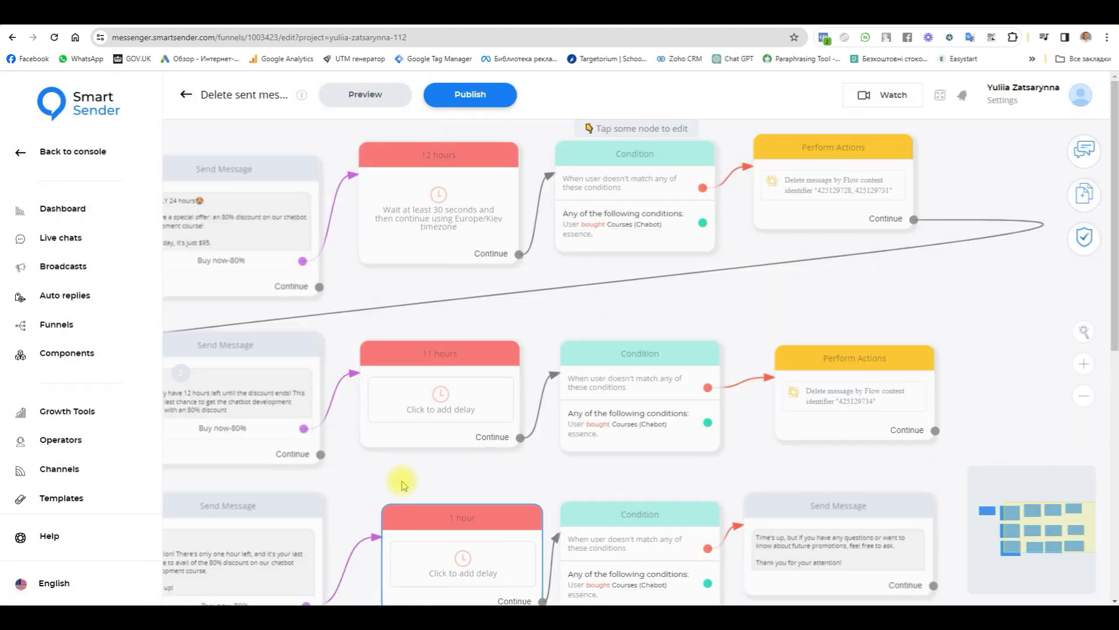
click(426, 357)
drag(216, 205, 183, 209)
text(30)
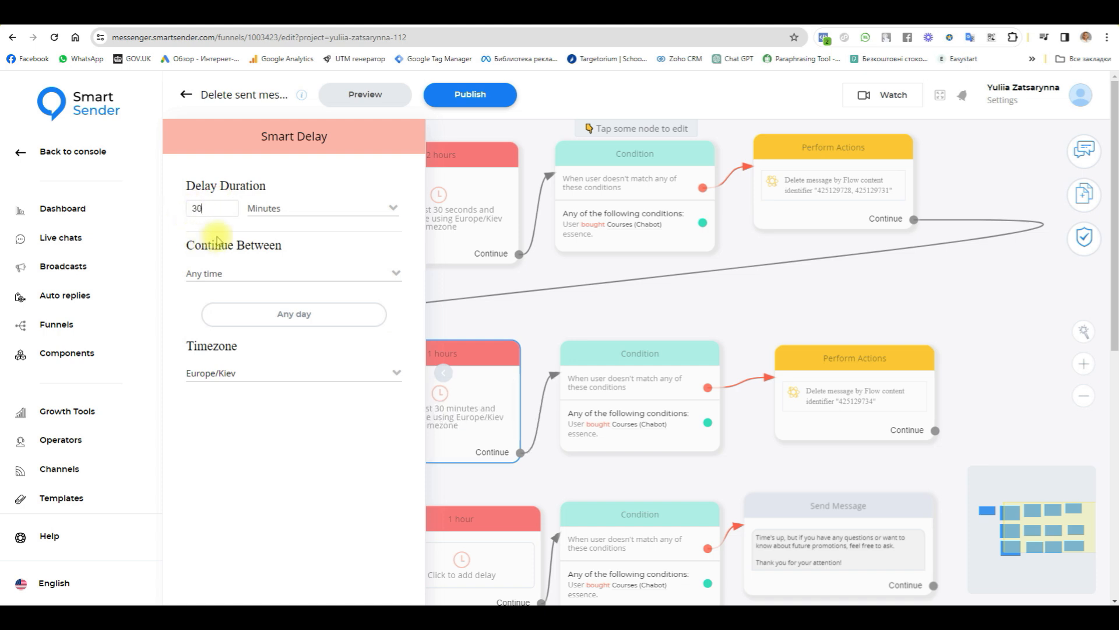
click(286, 209)
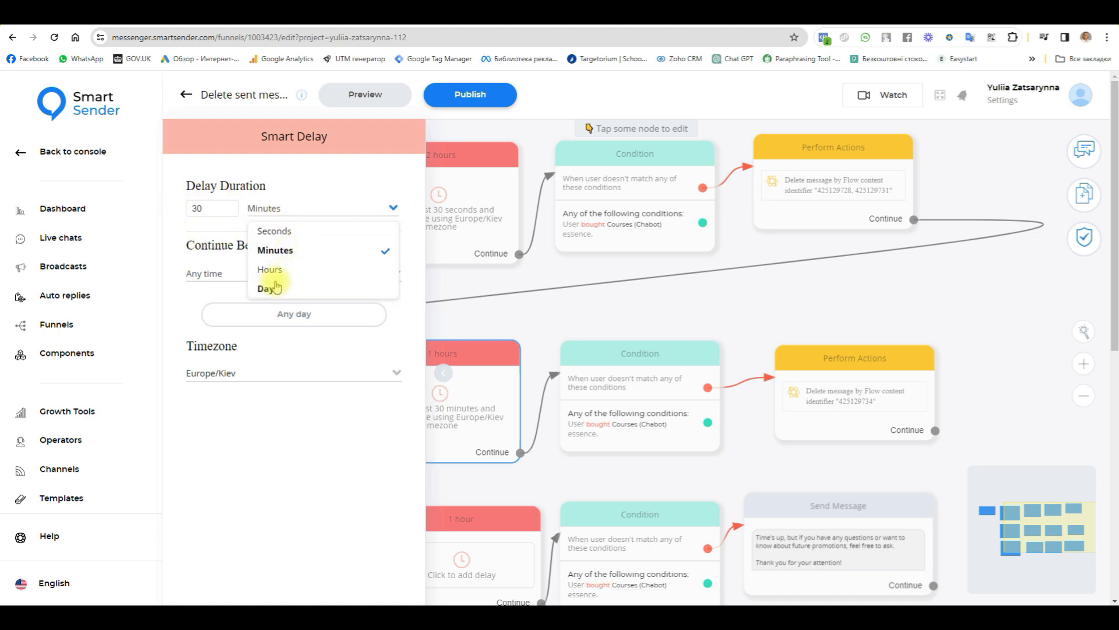
click(271, 231)
click(949, 284)
Step: Connect the second row's Perform Actions Continue output to the "only one hour left" Send Message block
drag(792, 304, 971, 277)
scroll(377, 343, up, 4)
scroll(376, 361, up, 1)
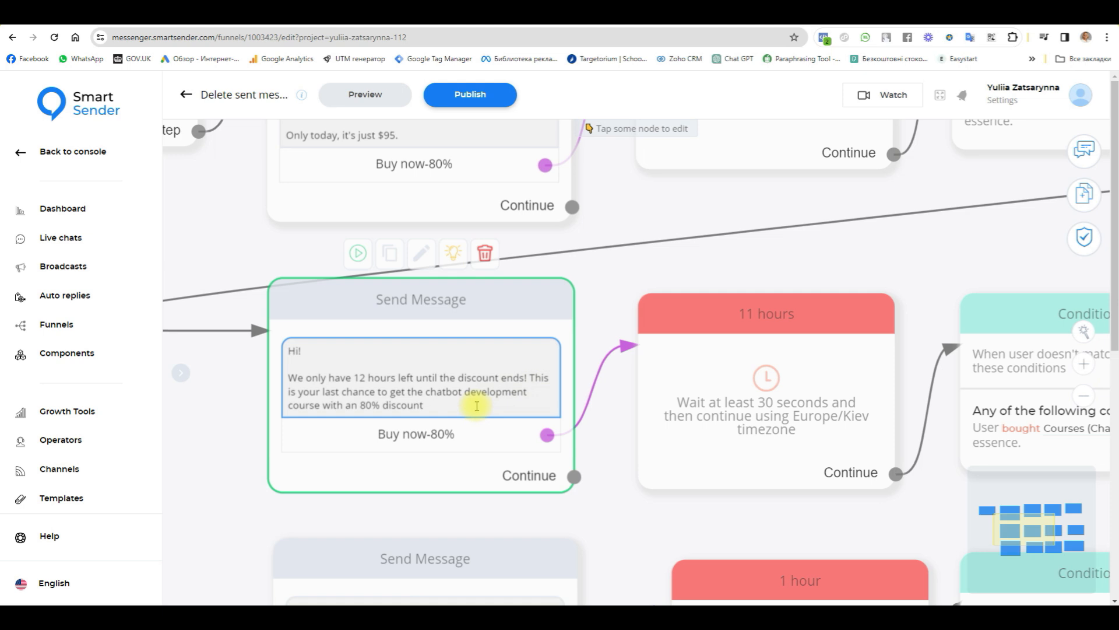
scroll(477, 406, up, 3)
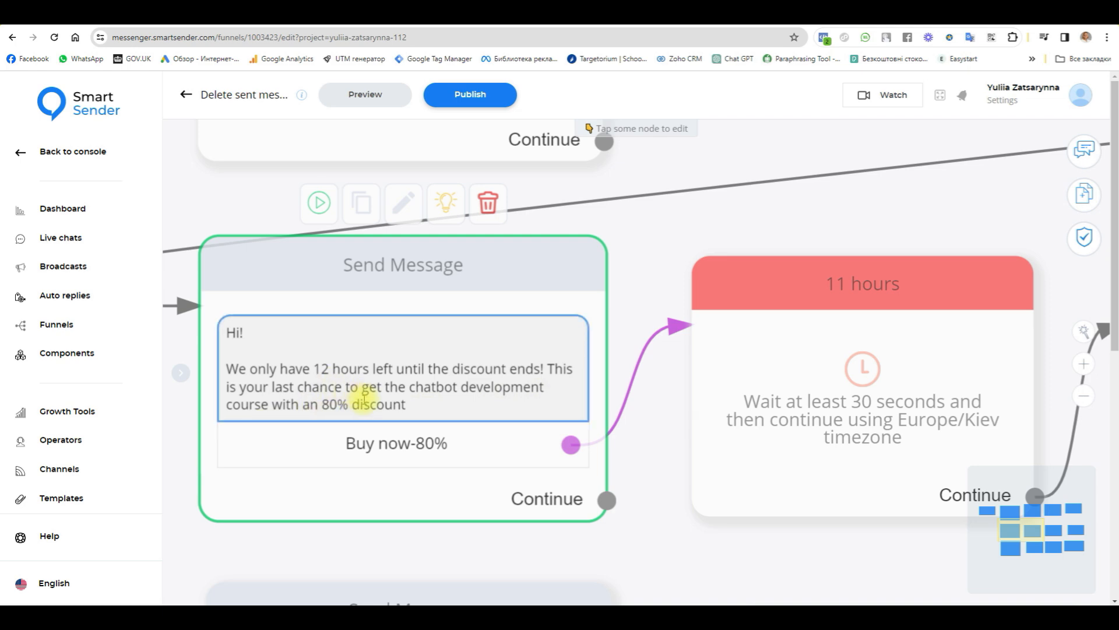
scroll(444, 453, down, 5)
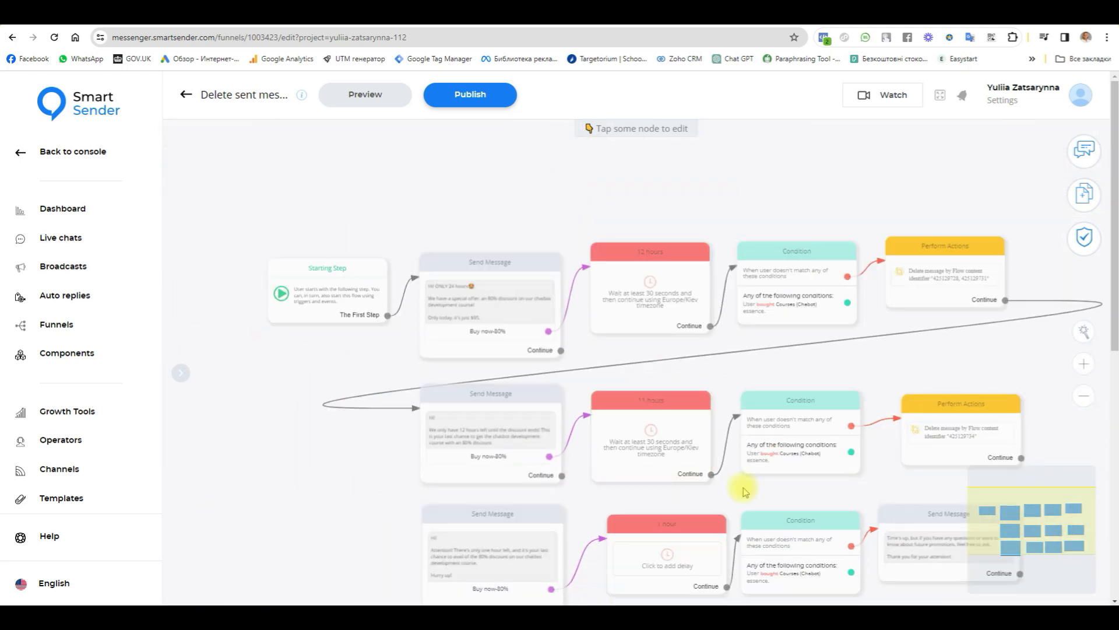
drag(884, 487, 782, 326)
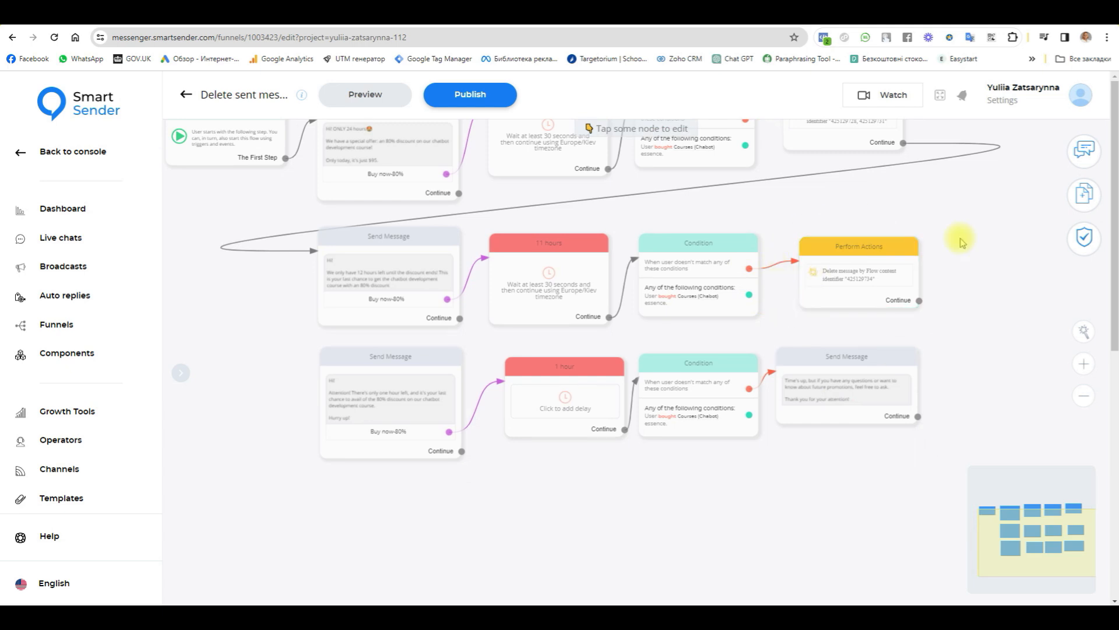
click(338, 387)
Step: Set the "1 hour" Smart Delay to a duration of 30 seconds
drag(497, 528, 616, 518)
scroll(492, 424, up, 5)
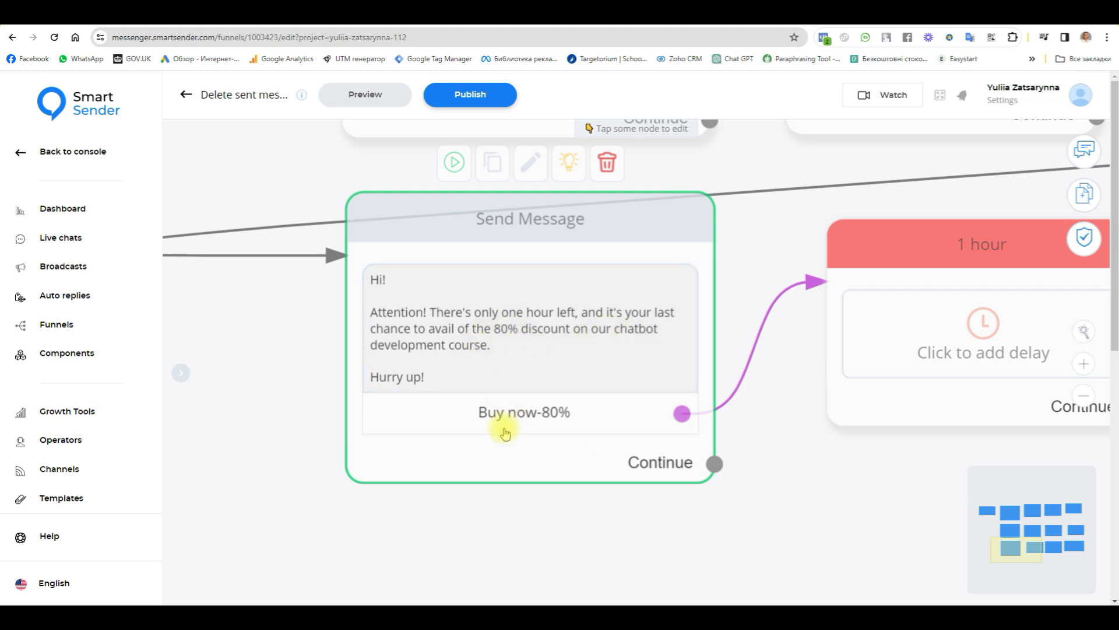
drag(923, 489, 479, 446)
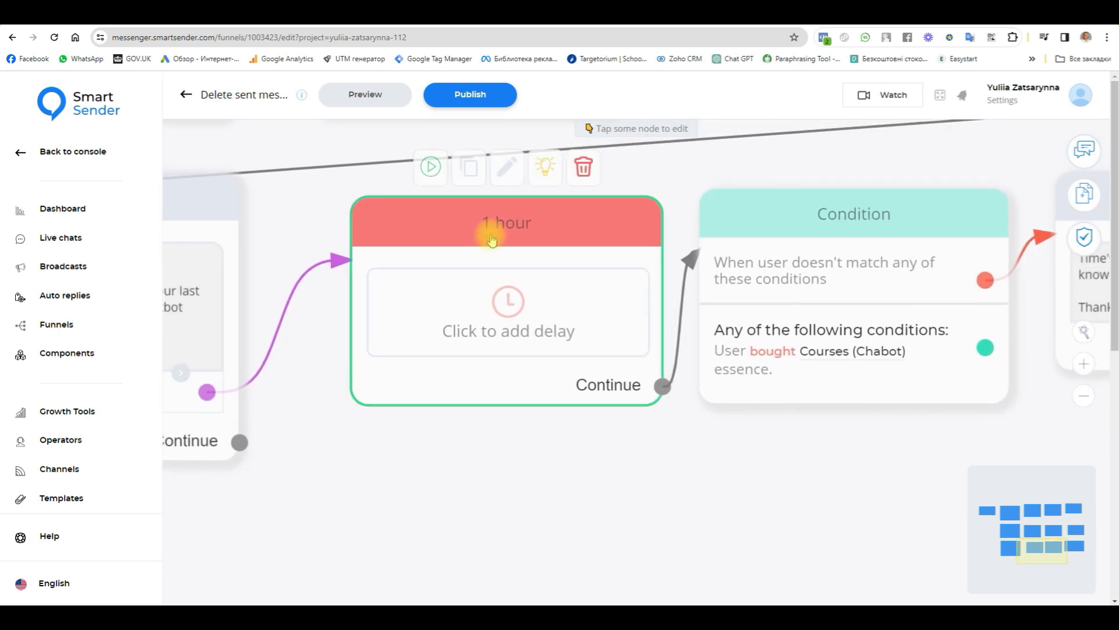
click(491, 231)
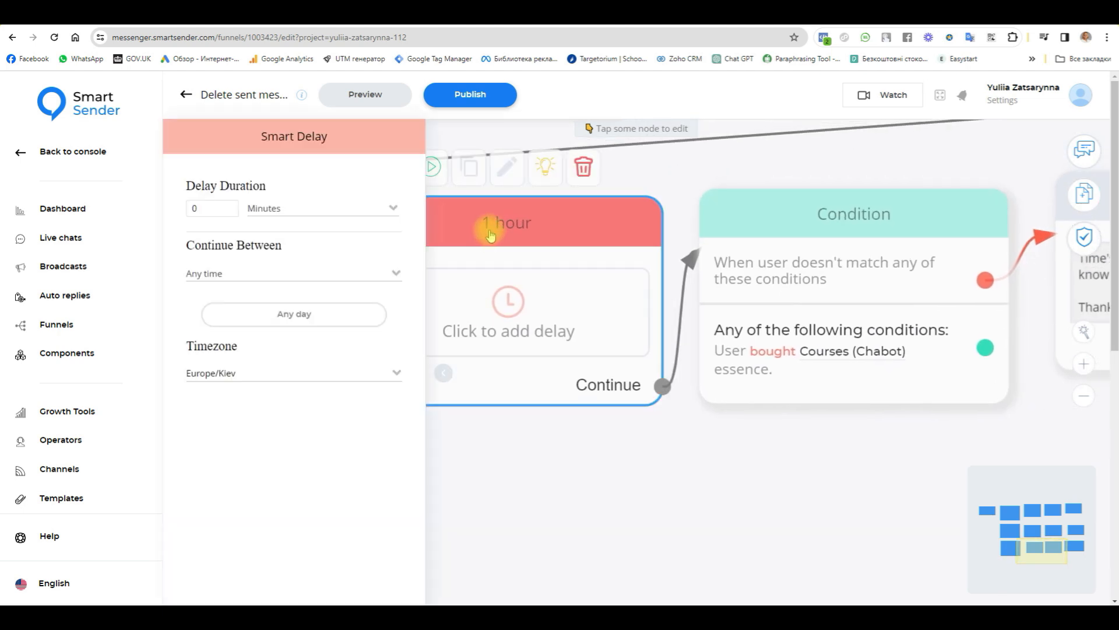
click(193, 208)
text(3)
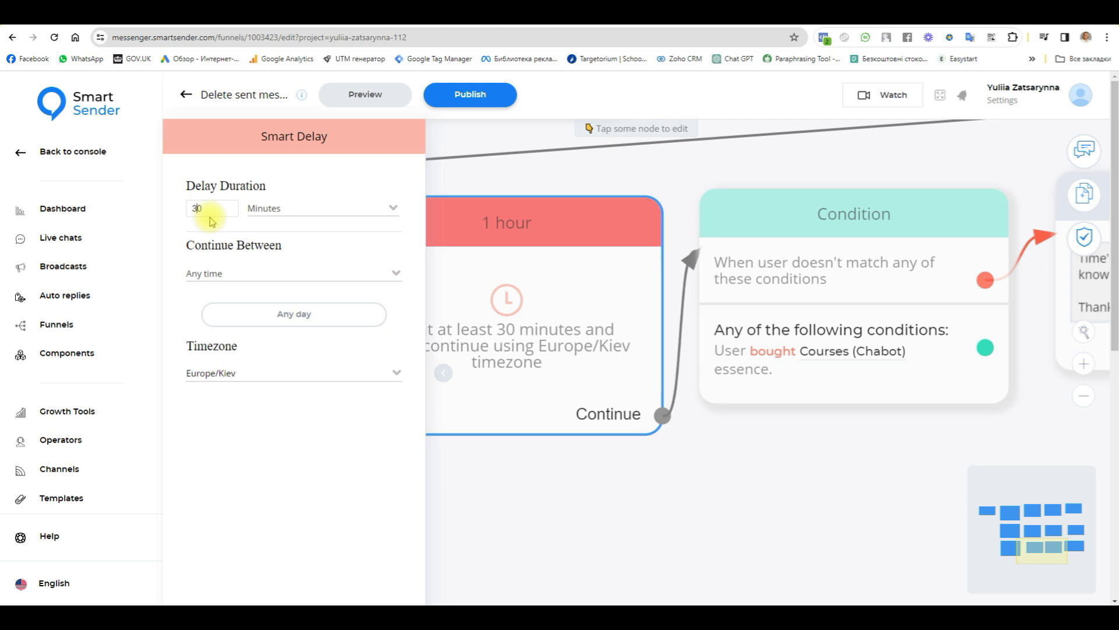
click(264, 211)
click(271, 229)
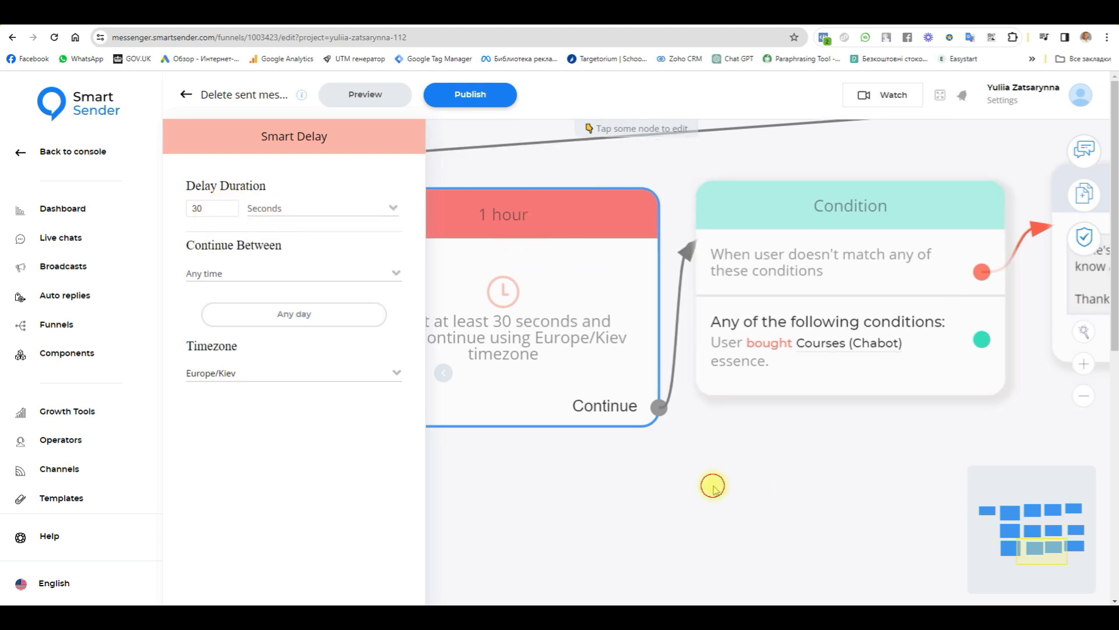
Step: Remove the link between the last Condition and the "Time's up" message, and move that message further right to make room
scroll(734, 521, down, 3)
drag(734, 520, 808, 520)
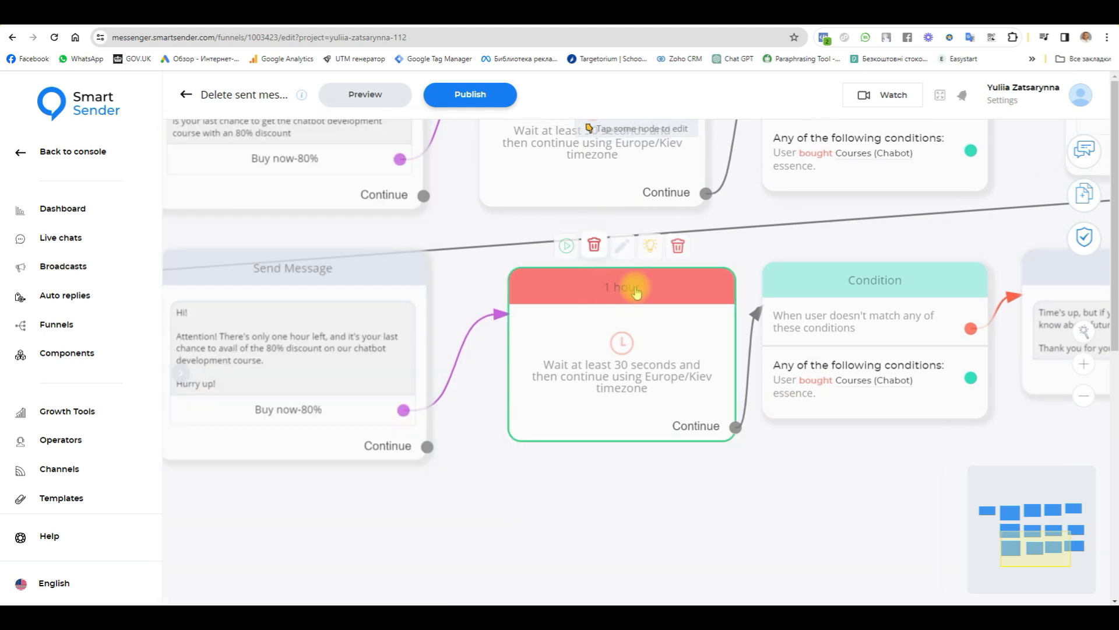
scroll(822, 490, down, 2)
drag(832, 482, 357, 470)
click(547, 404)
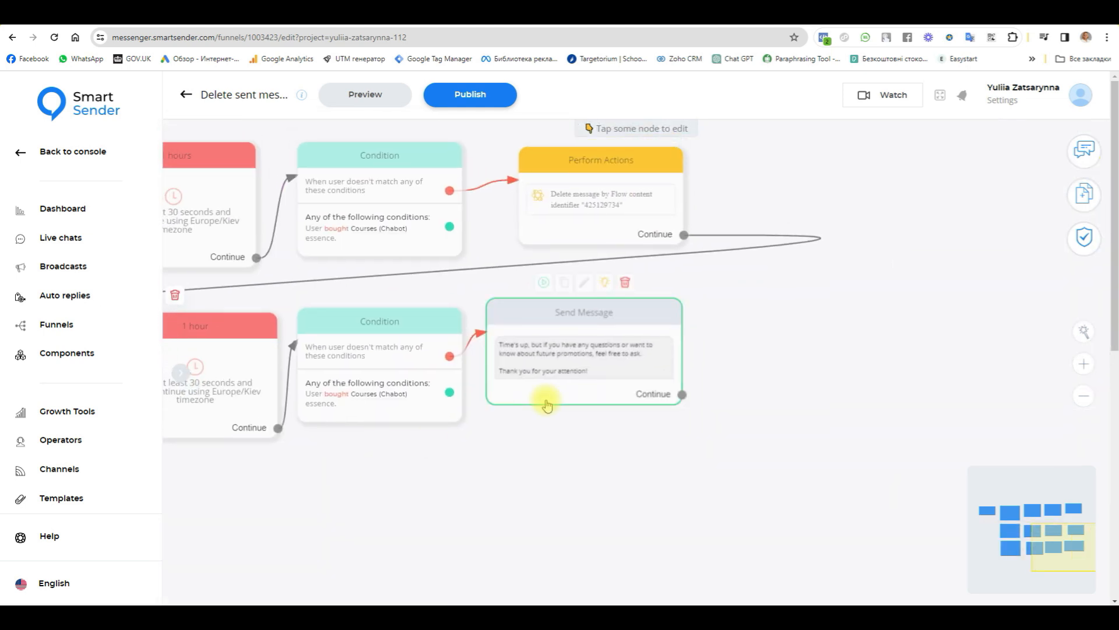
click(471, 356)
drag(583, 314, 845, 315)
Step: Insert a Perform Actions block between the last Condition and the "Time's up" message, linking the non-matching output to it and its Continue to the message
click(1084, 195)
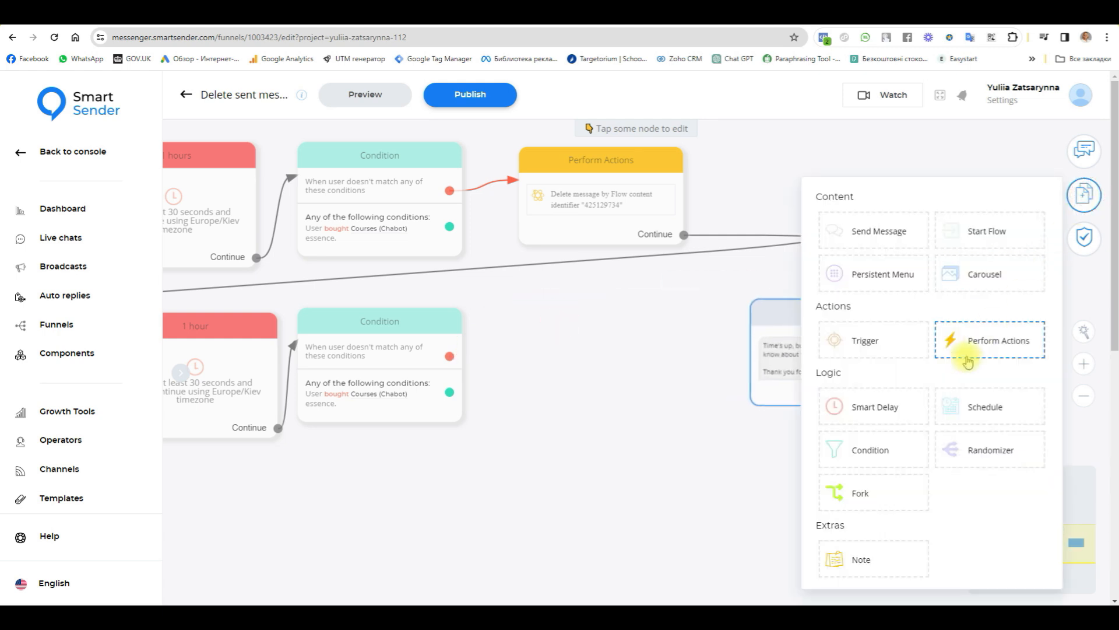
click(970, 344)
click(604, 389)
drag(666, 401, 765, 350)
click(764, 350)
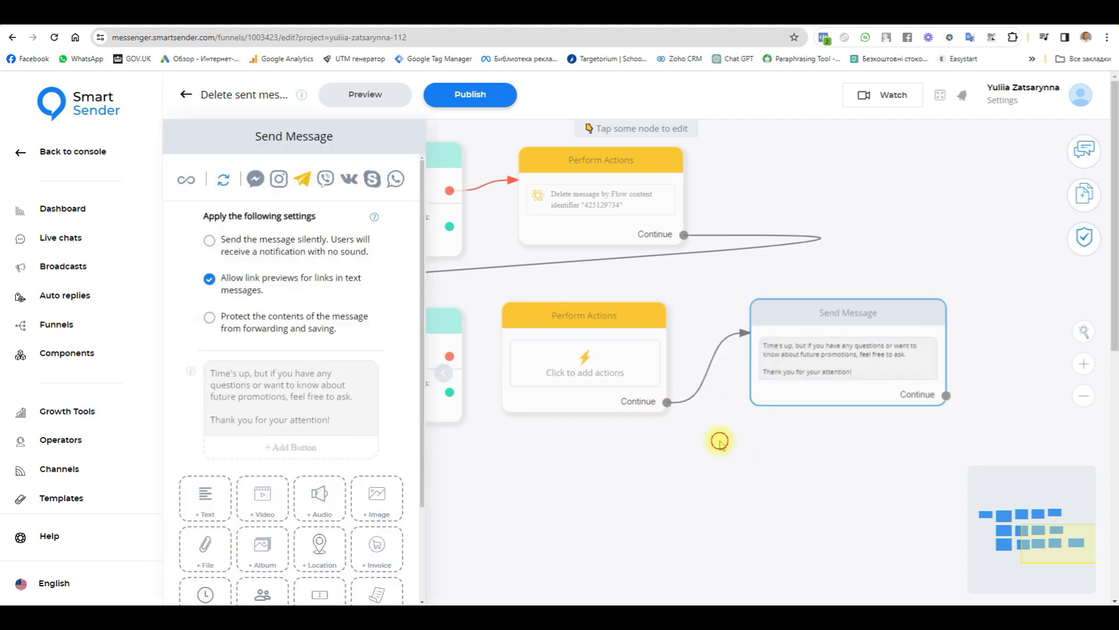
click(720, 441)
drag(446, 354, 525, 326)
click(544, 317)
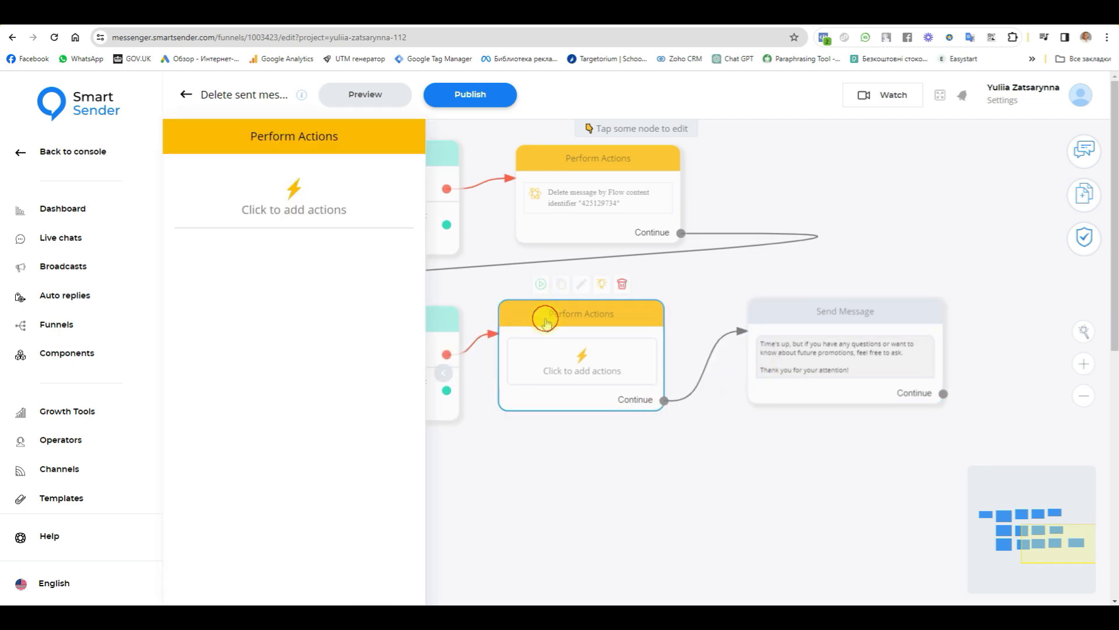
Step: Copy the Telegram version's content identifier from the "only one hour left" offer message
drag(649, 468, 879, 452)
drag(510, 492, 776, 476)
click(495, 282)
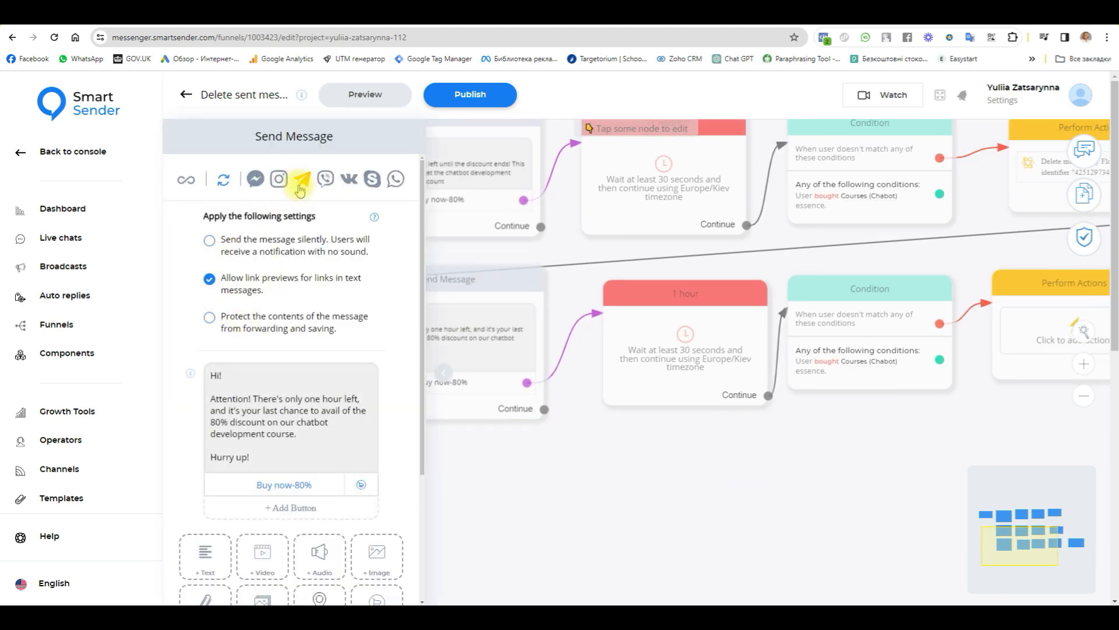
click(190, 374)
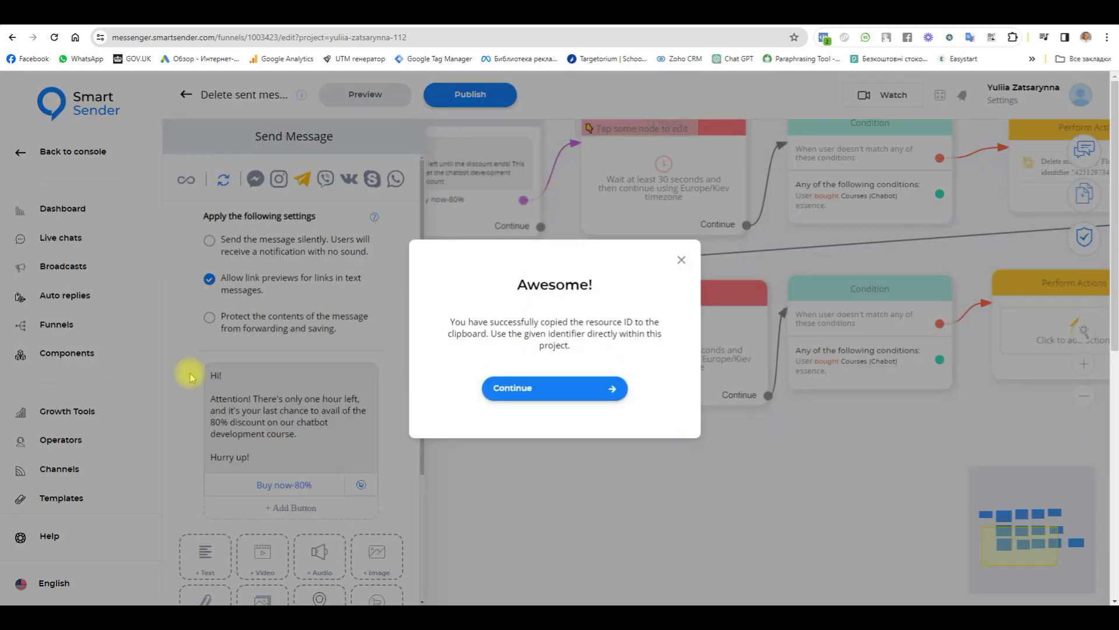
Step: Add a "Delete message by Flow content identifier" action with identifier 425129740 to the Perform Actions block before the "Time's up" message
click(530, 388)
click(879, 489)
drag(879, 489, 562, 477)
click(738, 332)
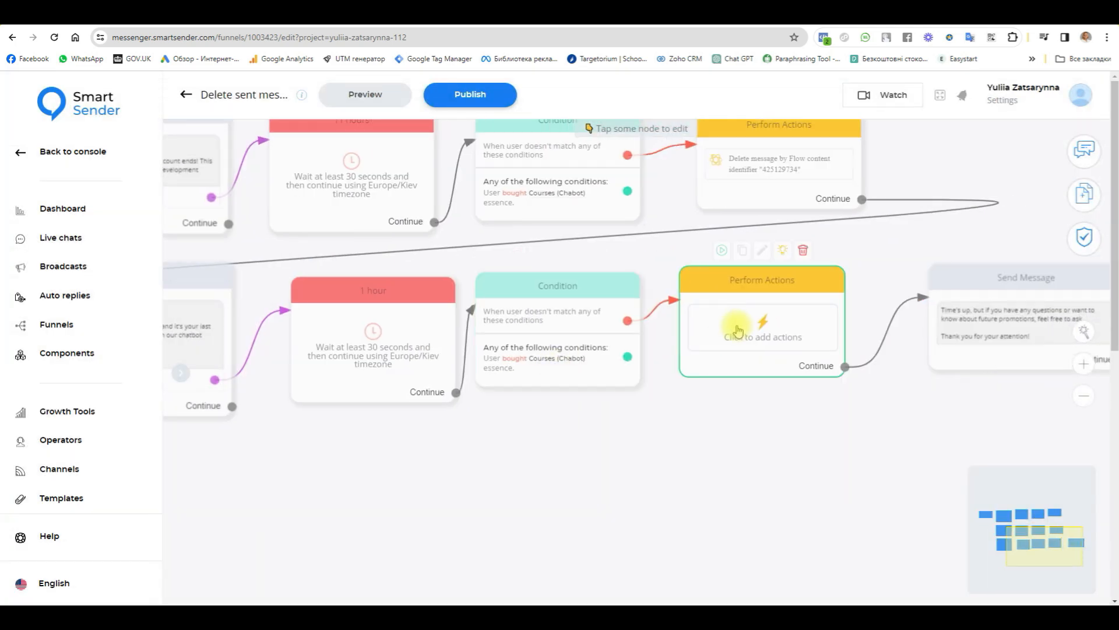
click(271, 215)
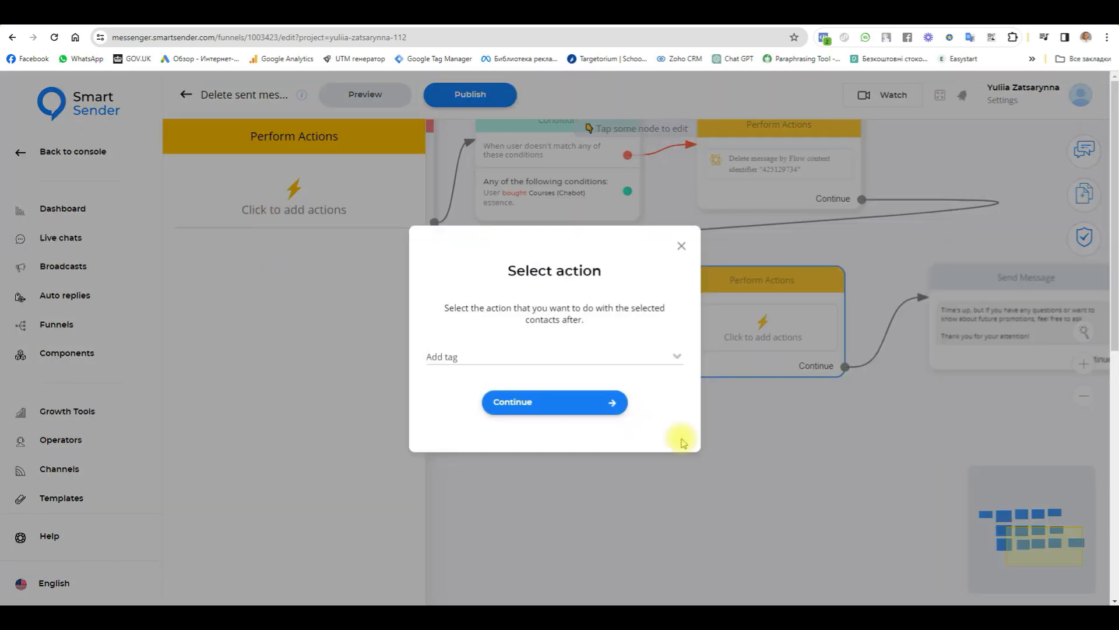
click(563, 363)
scroll(547, 431, down, 10)
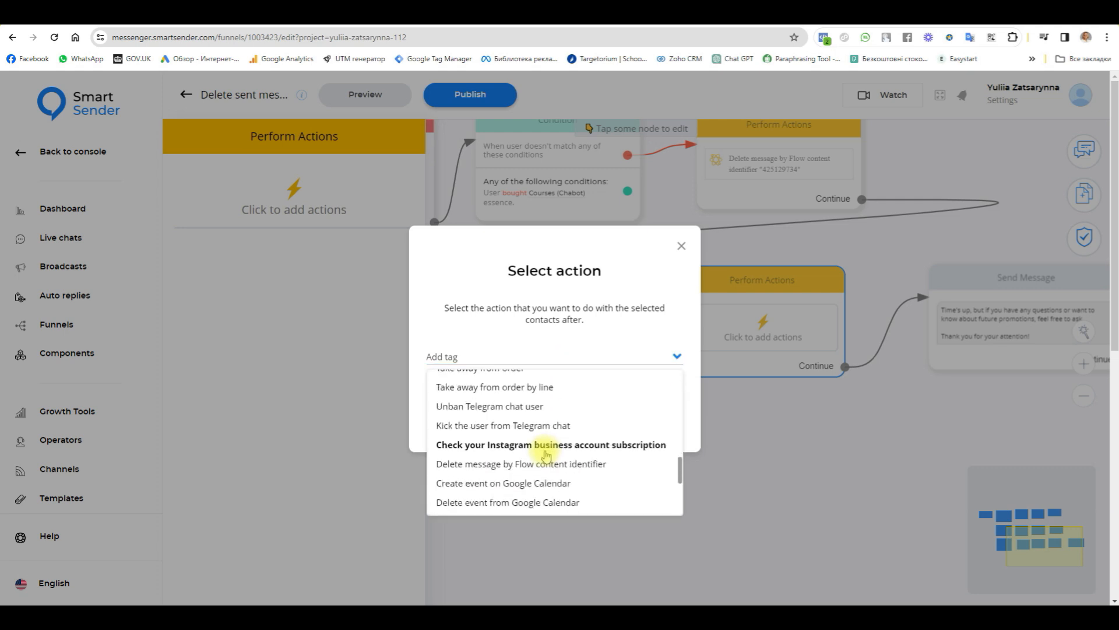
click(512, 465)
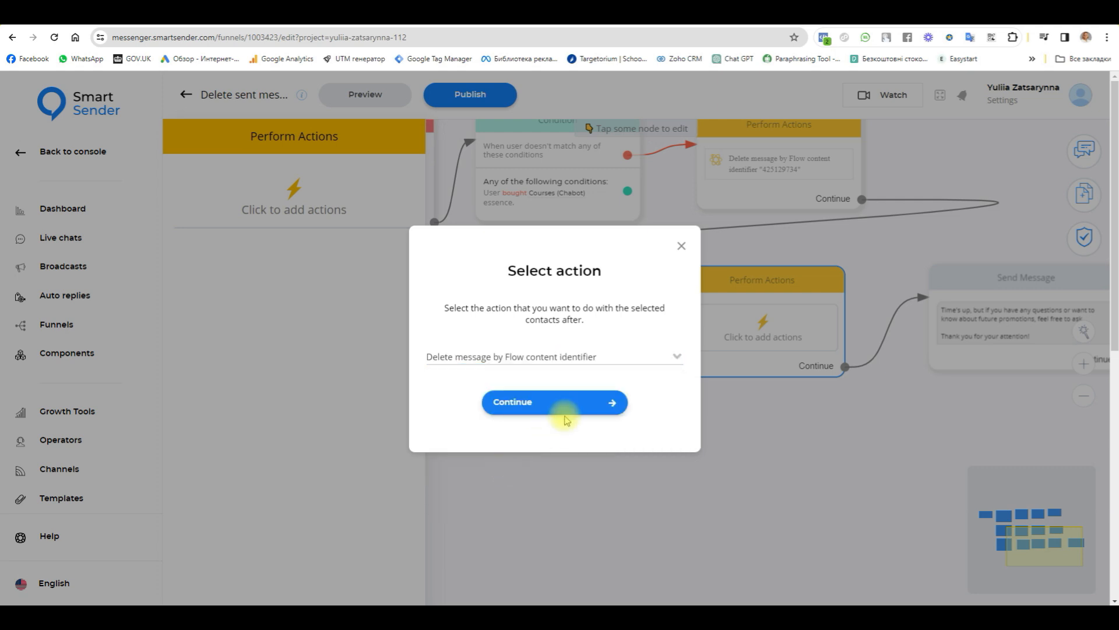
click(548, 408)
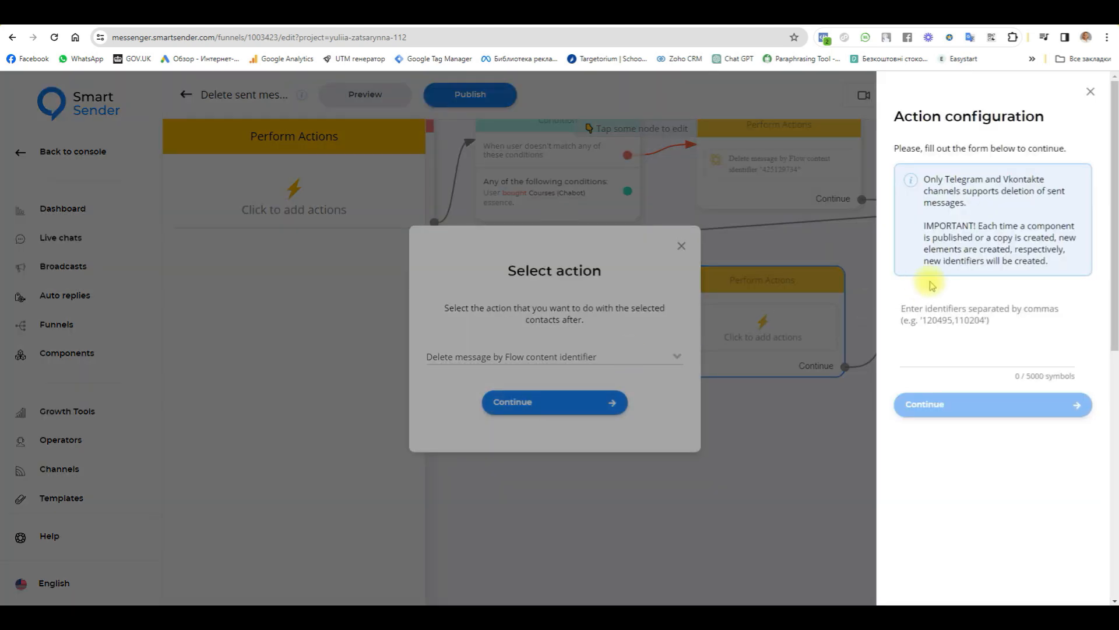
text(425129740)
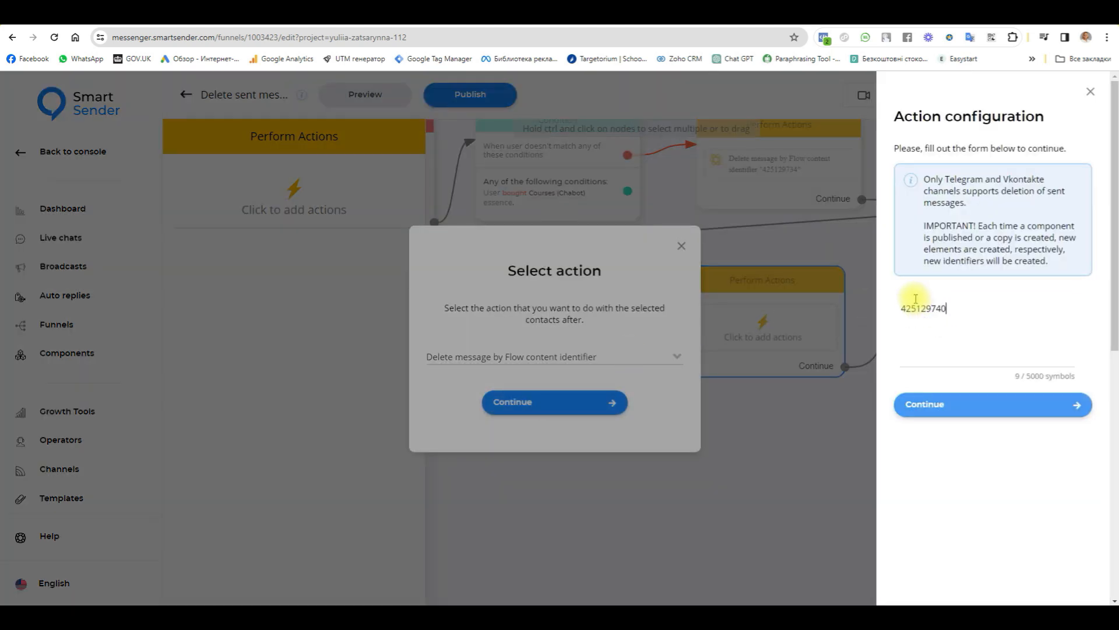
click(949, 415)
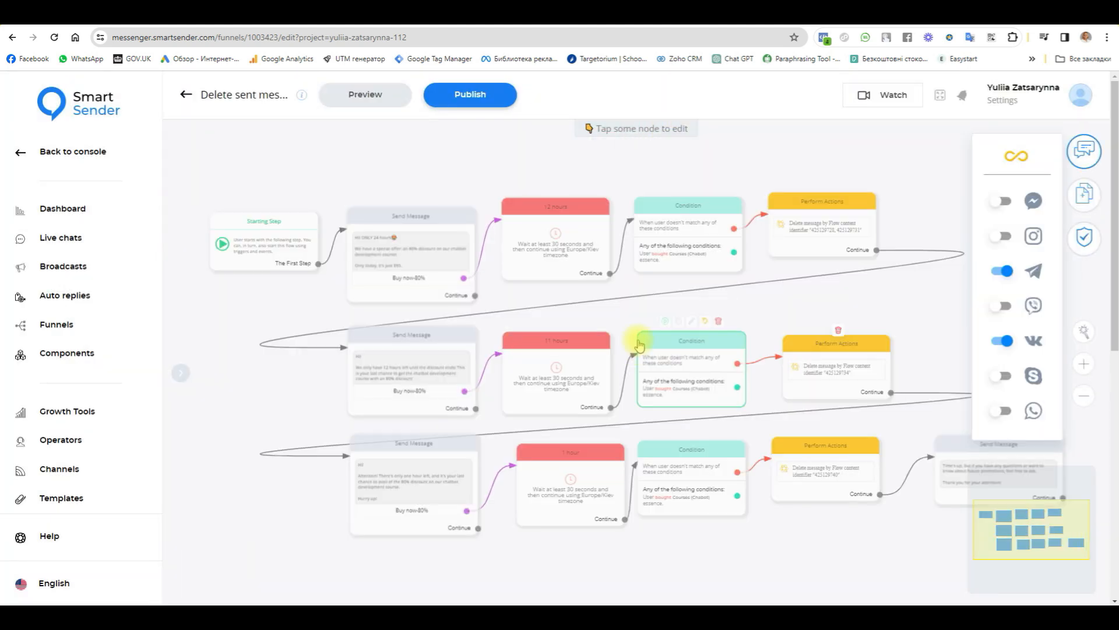
Step: Link the Continue outputs of the first and second offer messages to the "12 hours" and "11 hours" delays, instead of their Buy now-80% buttons
scroll(382, 303, up, 1)
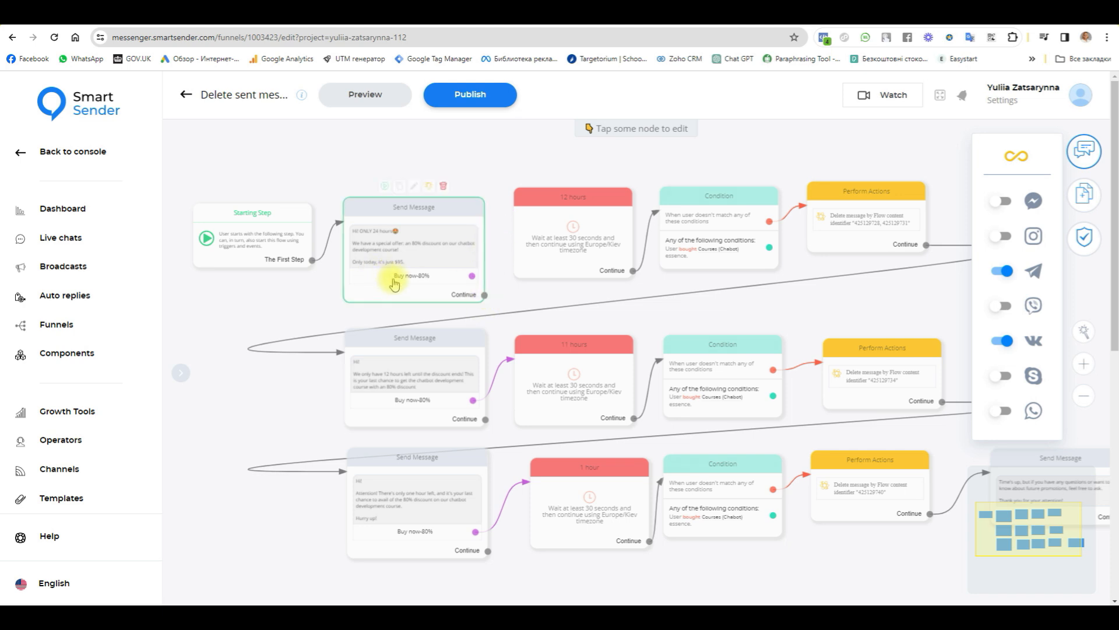
scroll(411, 276, up, 2)
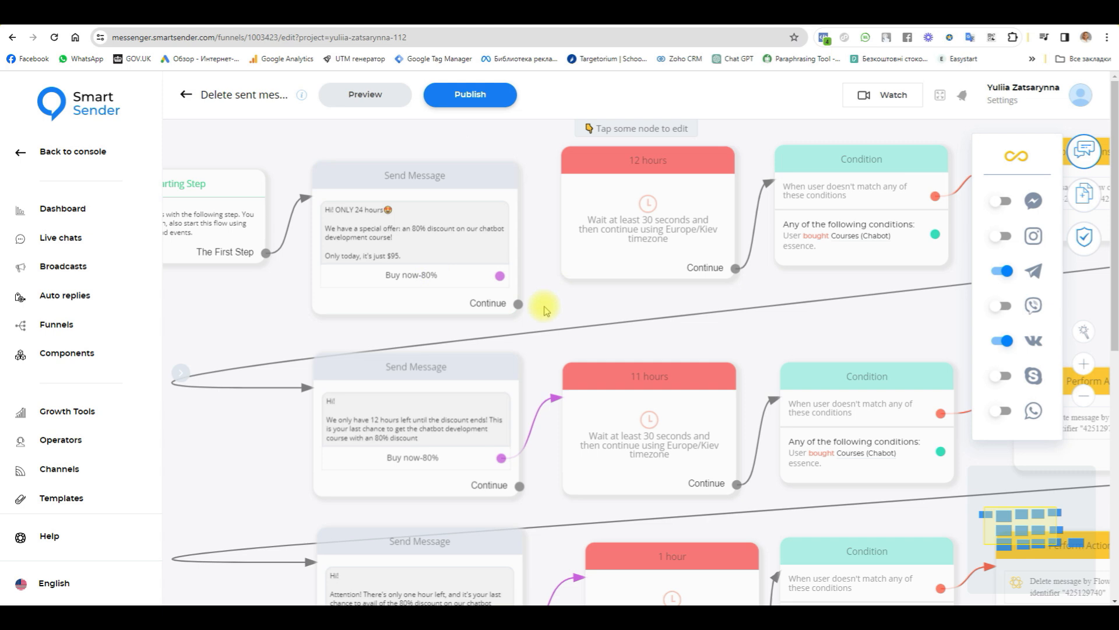
mouse_move(517, 310)
drag(518, 304, 580, 248)
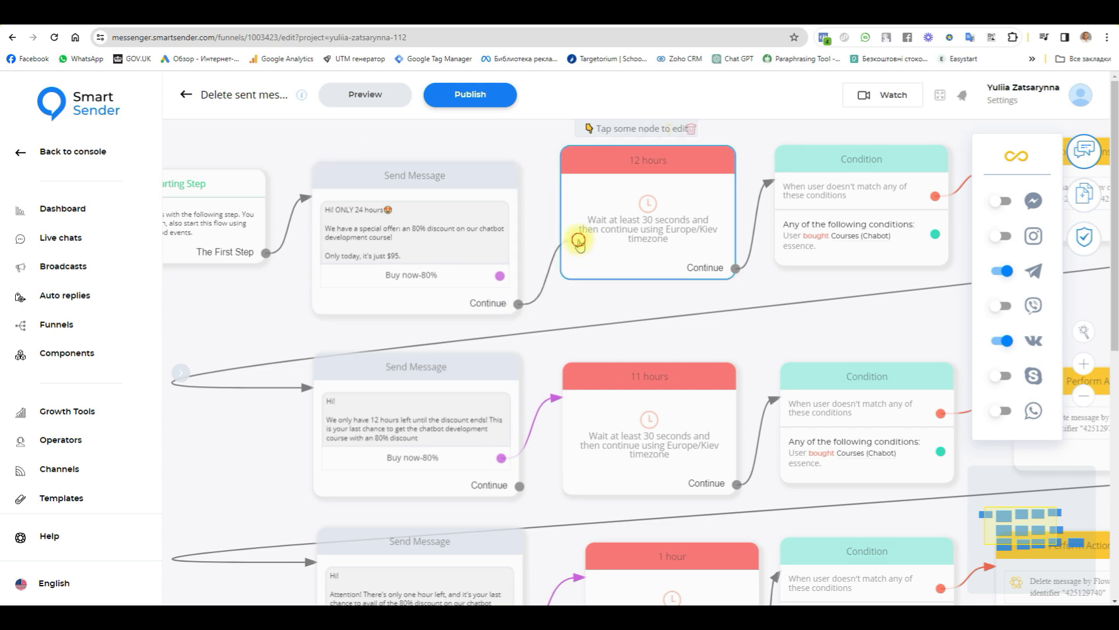
click(579, 245)
drag(518, 486, 572, 467)
click(572, 468)
Step: Remove the third offer message's Buy now-80% link and connect its Continue output to the "1 hour" delay
click(898, 319)
scroll(898, 319, down, 5)
drag(898, 319, 753, 260)
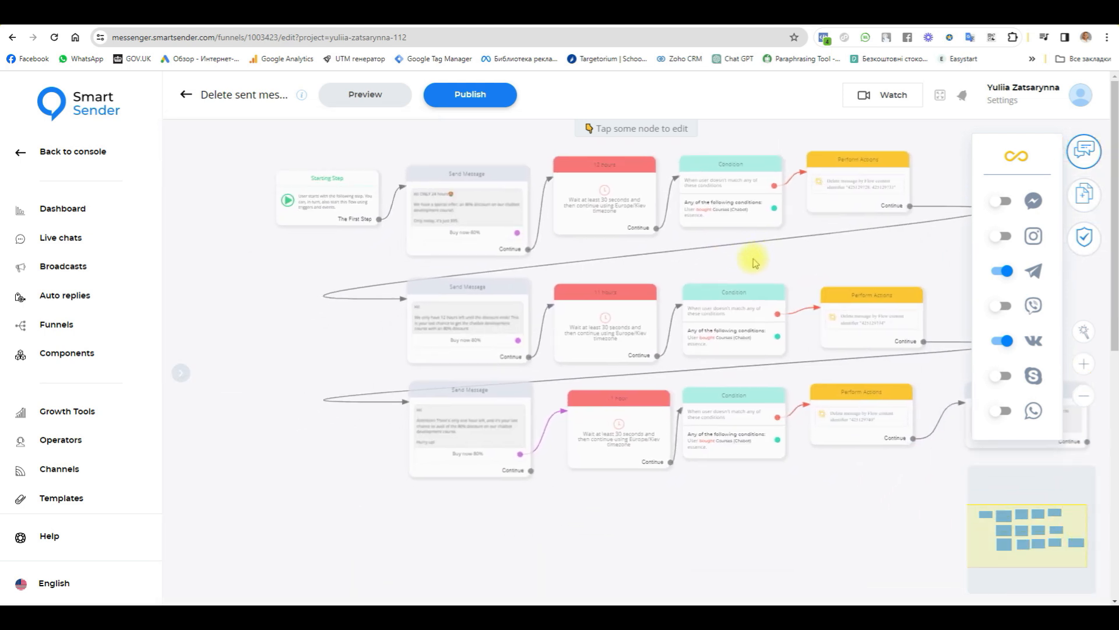
click(543, 446)
drag(532, 470, 580, 437)
click(596, 518)
Step: Copy the content identifier of the Telegram version of the "ONLY 24 hours" offer message
scroll(585, 245, up, 4)
drag(587, 245, 635, 379)
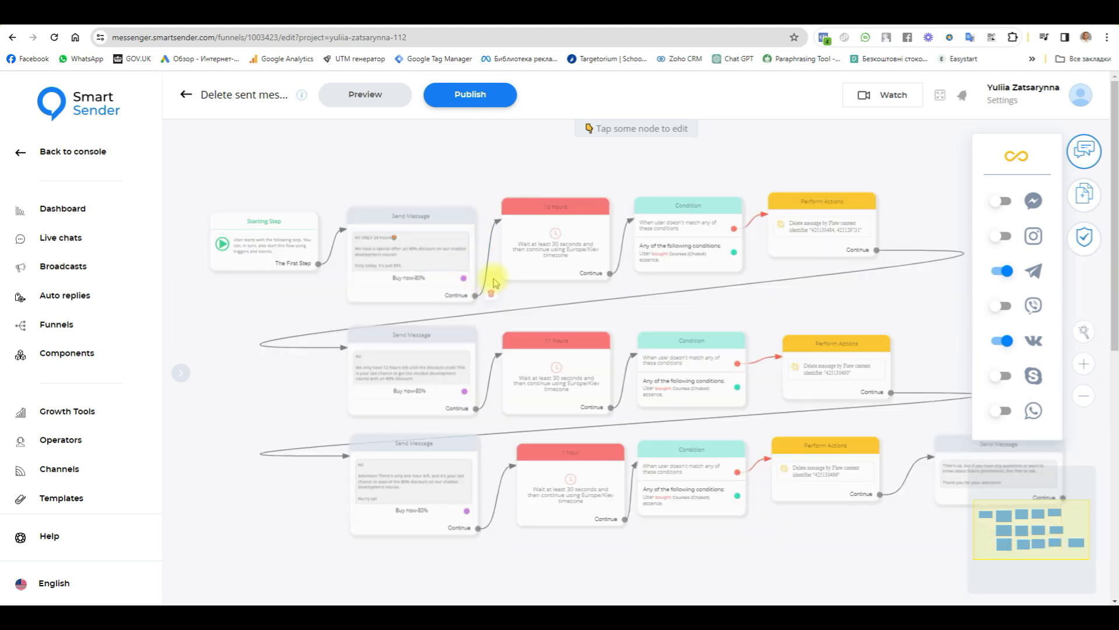
click(453, 216)
click(307, 181)
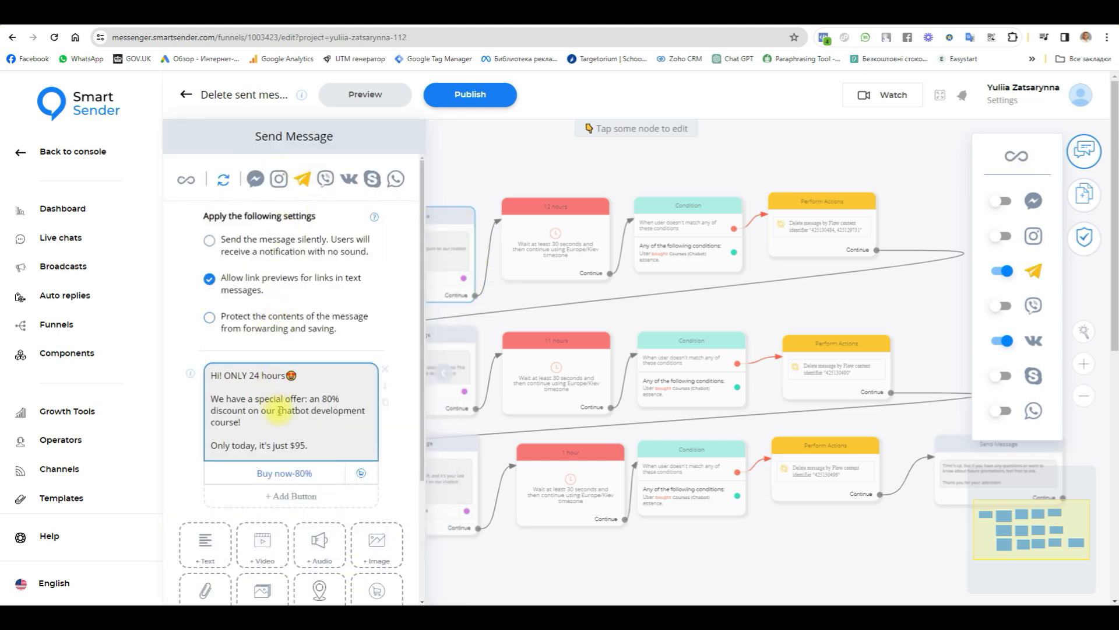
click(189, 375)
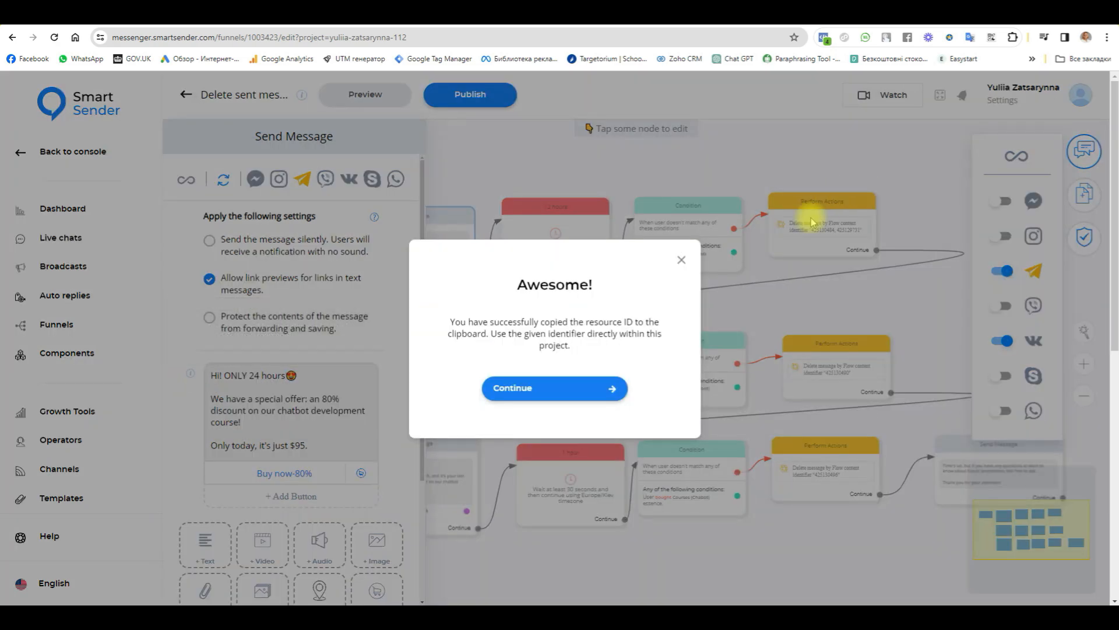
click(501, 390)
Step: Replace the first identifier in the top row's delete-message action with 425131264, keeping 425129731 as the second one
click(842, 217)
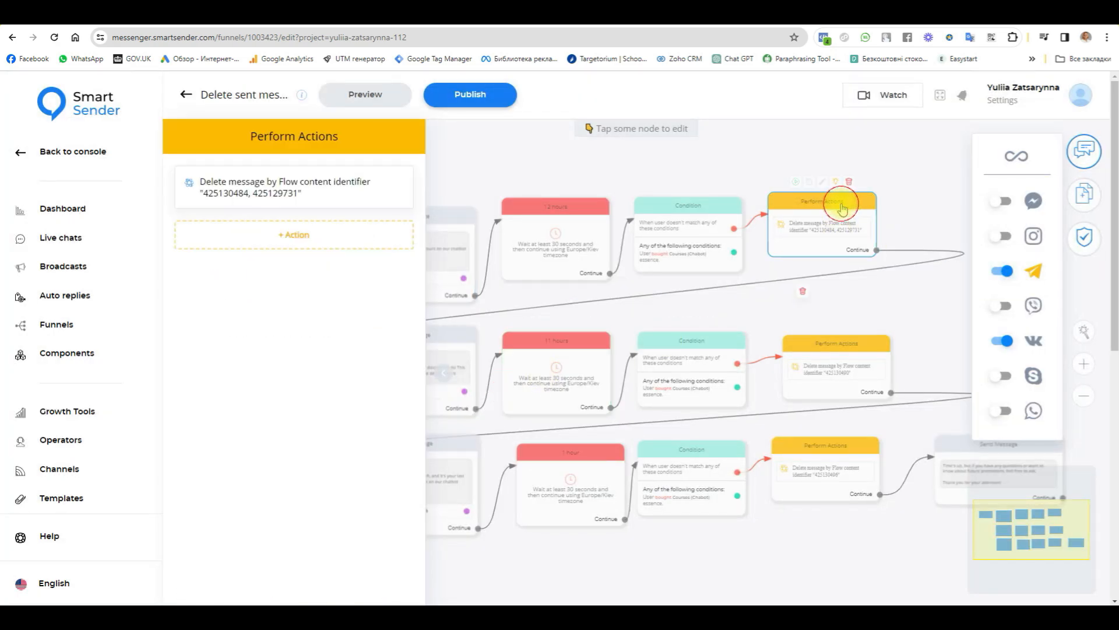
click(249, 182)
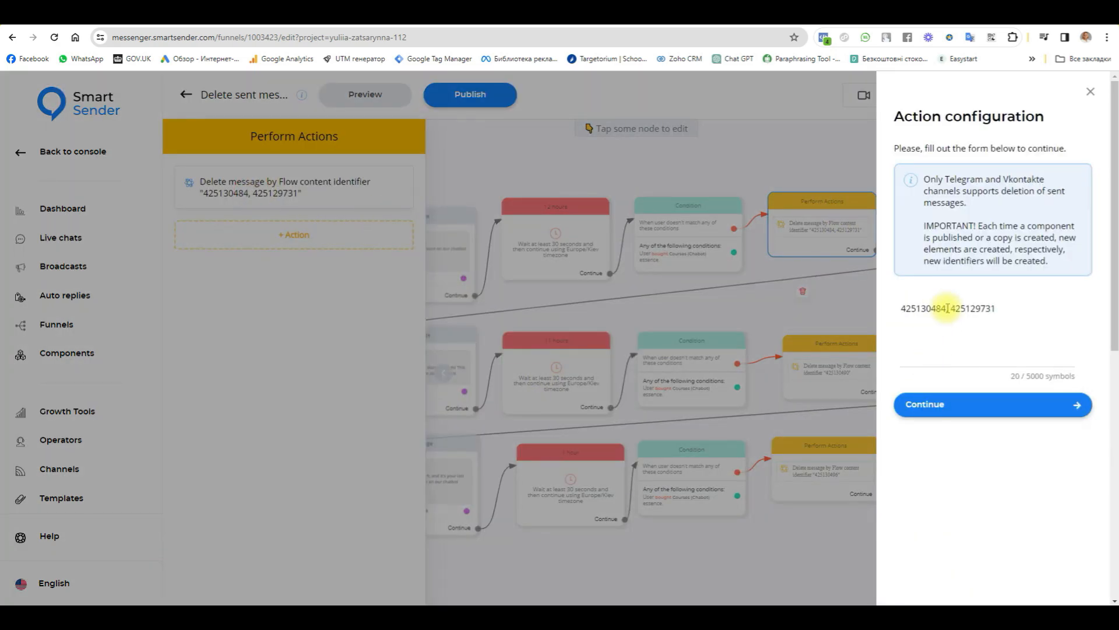
drag(944, 308, 889, 304)
text(425131264)
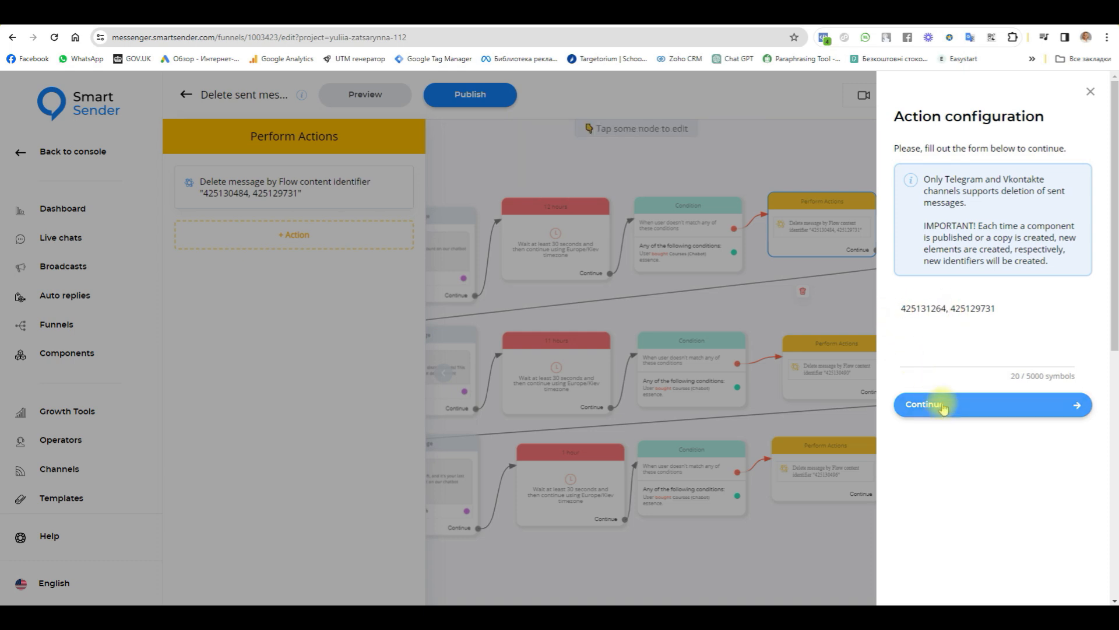
click(940, 415)
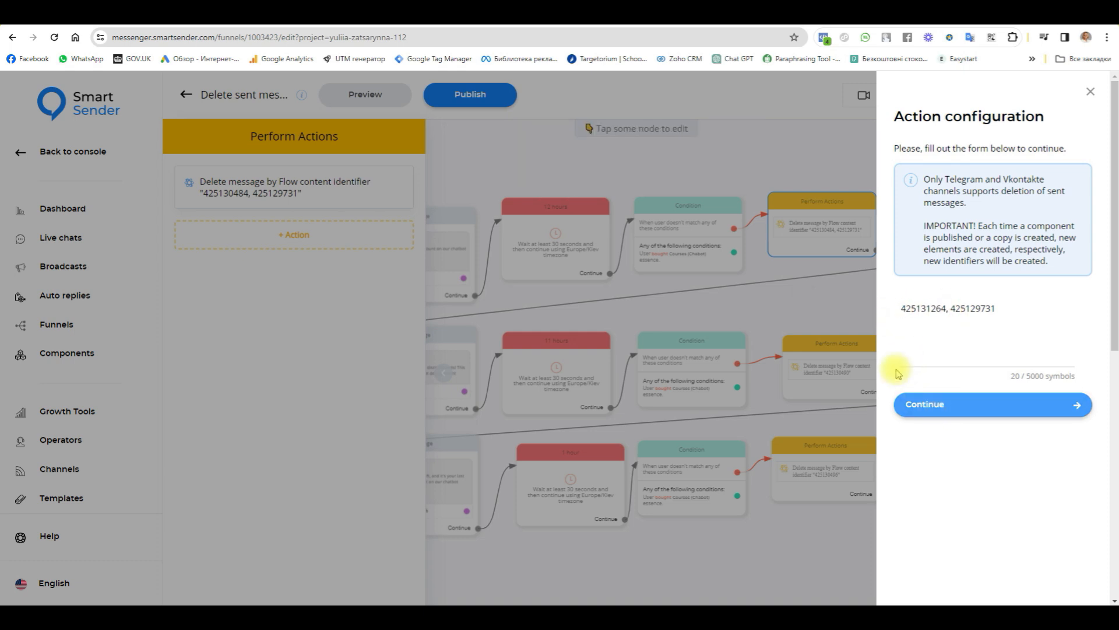
click(826, 310)
Step: Copy the Telegram version's content identifier from the "only have 12 hours left" offer message
click(448, 340)
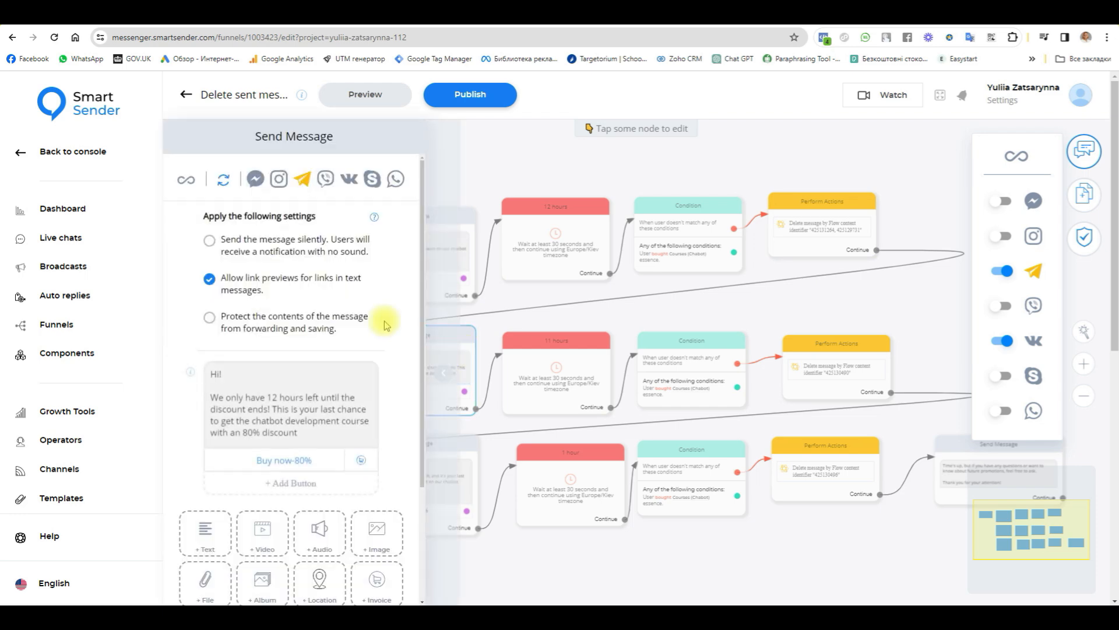
mouse_move(185, 376)
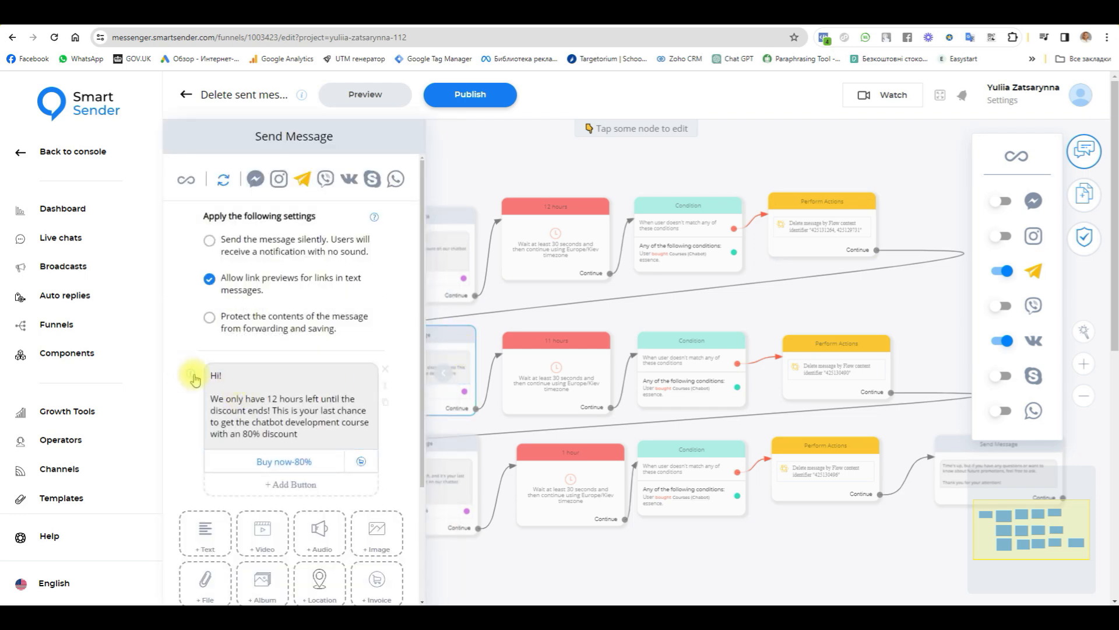
click(187, 375)
click(537, 389)
Step: Set the identifier in the middle row's delete-message action to 425131270
click(827, 356)
click(262, 185)
drag(968, 310, 833, 303)
text(425131270)
click(946, 412)
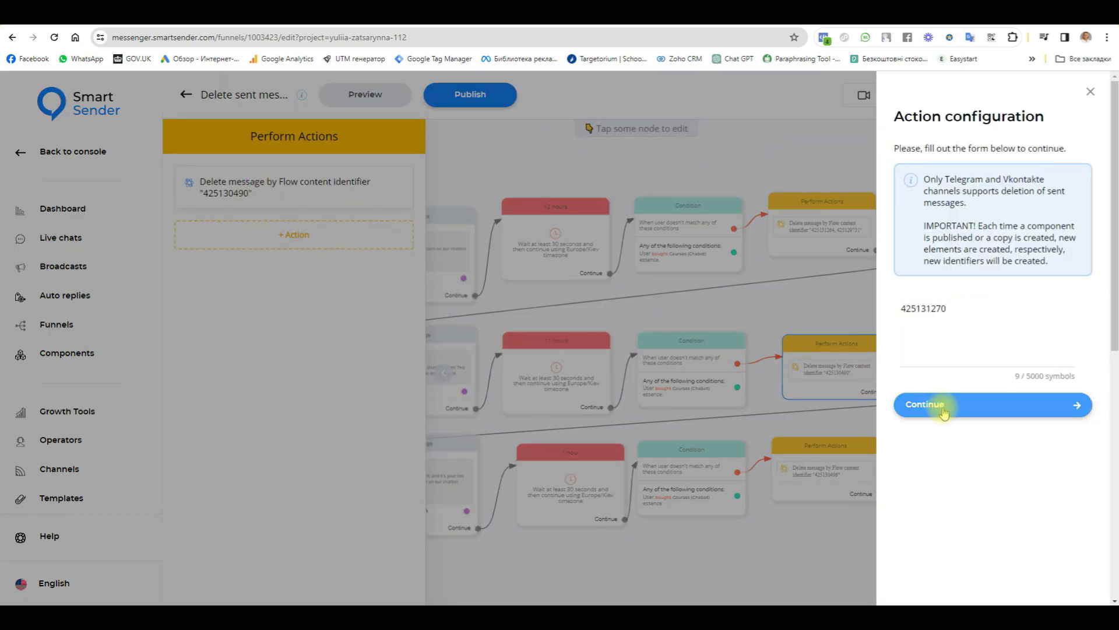
click(768, 528)
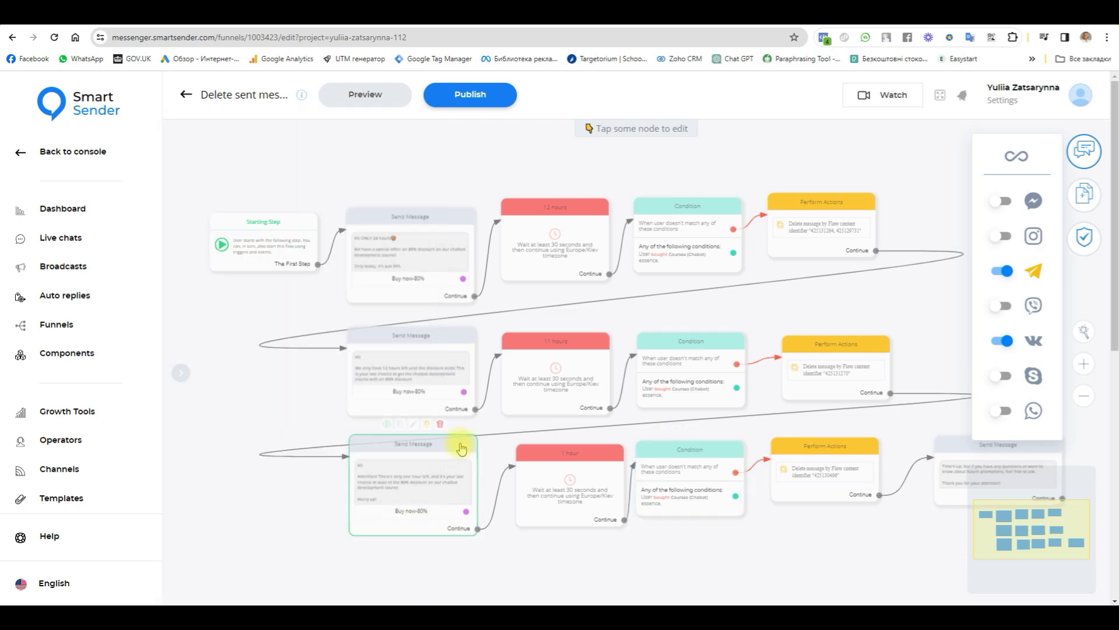
Step: Copy the current Telegram content identifier of the "only one hour left" offer message
click(458, 446)
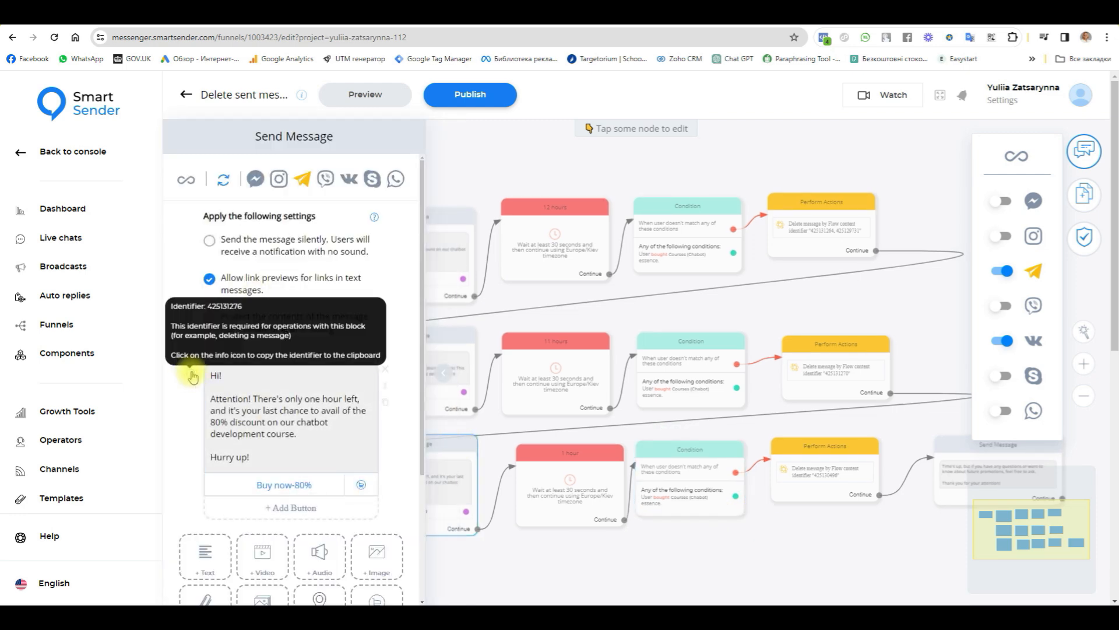
click(191, 375)
click(501, 388)
Step: Set the identifier in the last row's delete-message action to 425131276
click(868, 461)
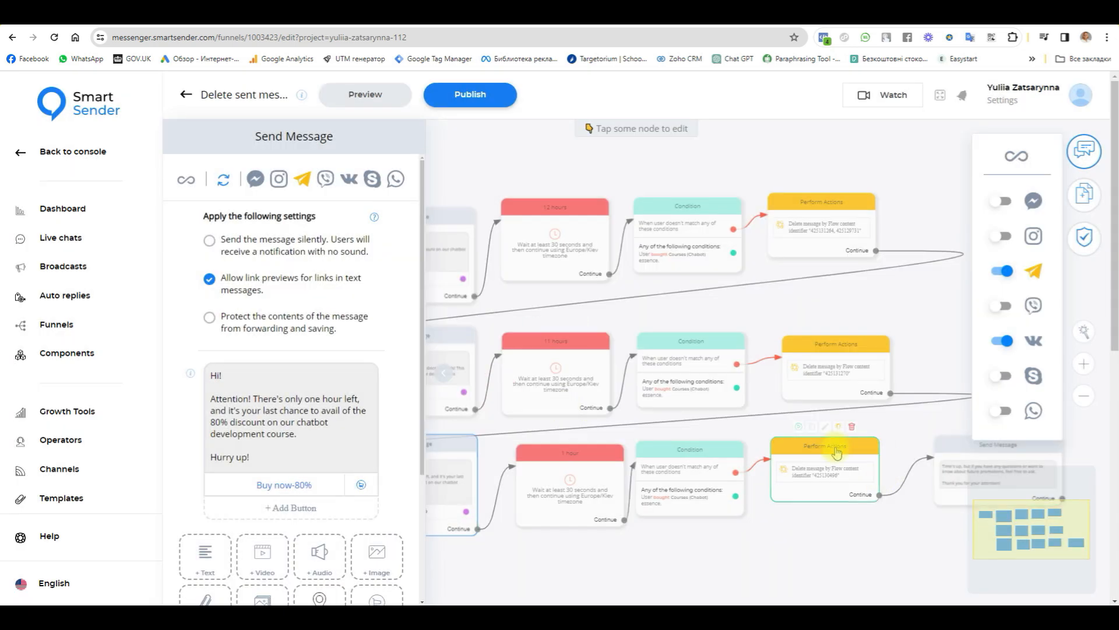
click(280, 187)
drag(974, 310, 827, 315)
key(ctrl+v)
click(942, 407)
click(785, 554)
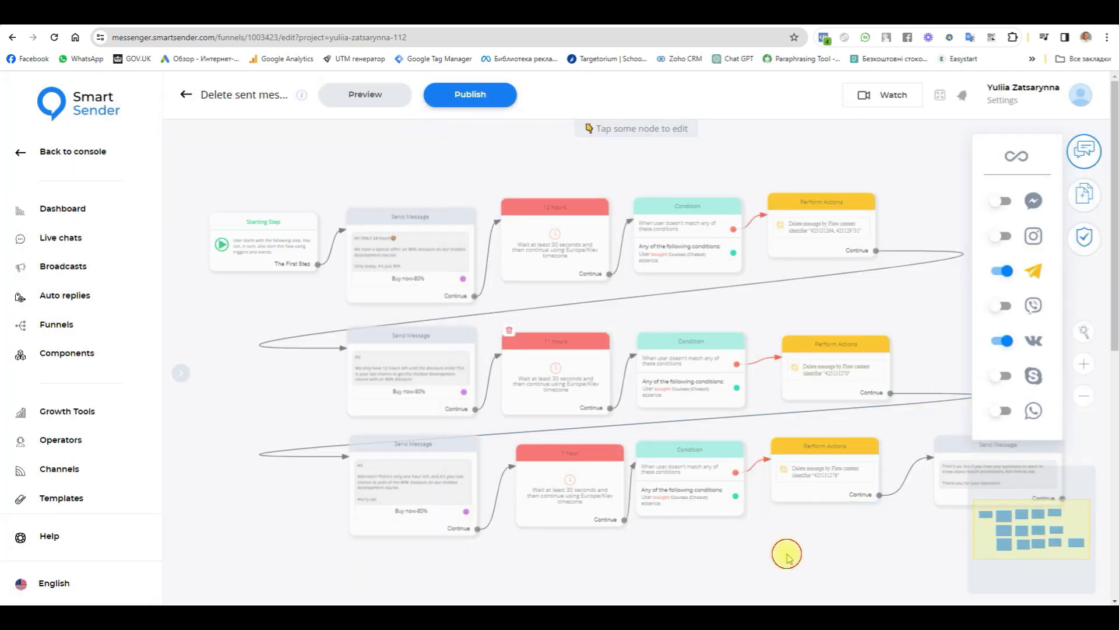
Step: Publish the funnel and launch its preview in the marketing_video_123_bot (telegram) channel
click(481, 97)
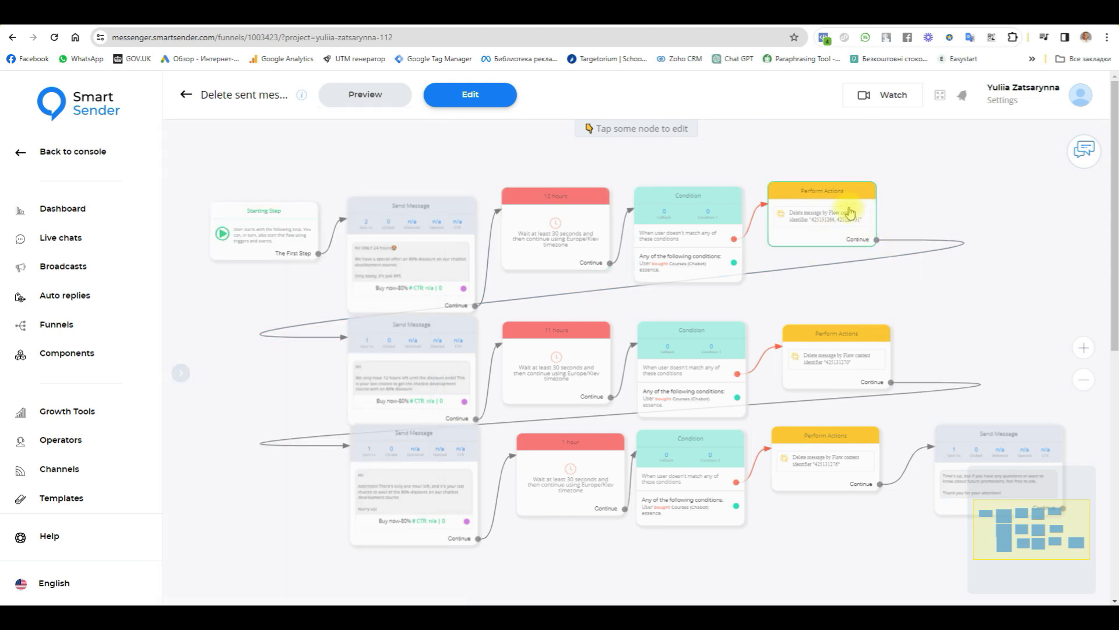
click(382, 97)
click(513, 343)
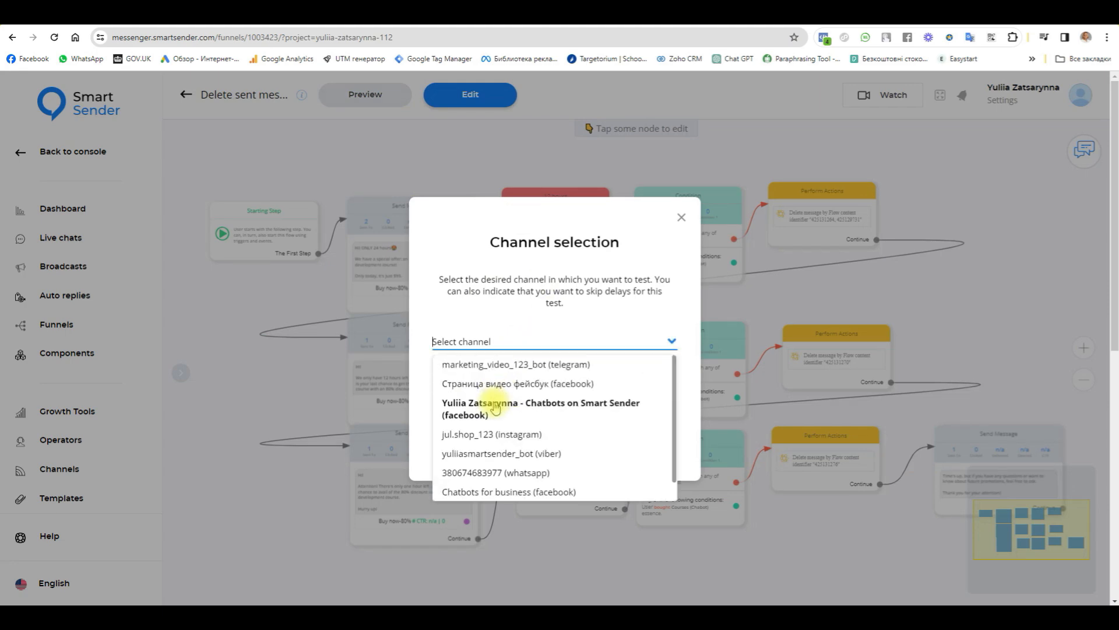
click(502, 363)
click(567, 426)
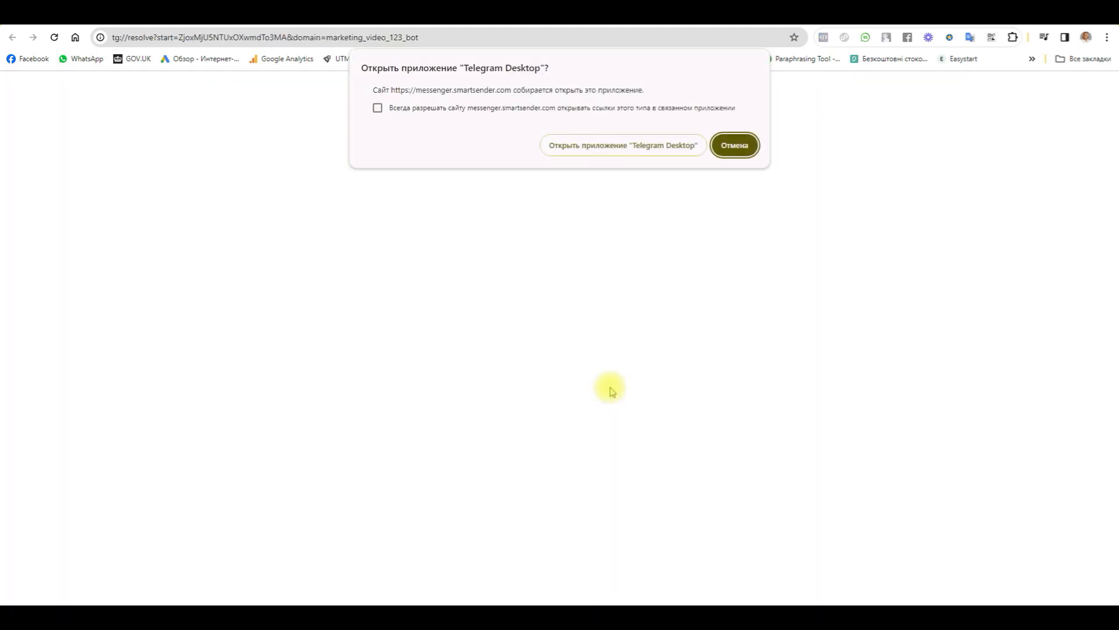
Step: Switch to Telegram Desktop, start the marketing video bot and check the discount offer messages it sends
click(638, 149)
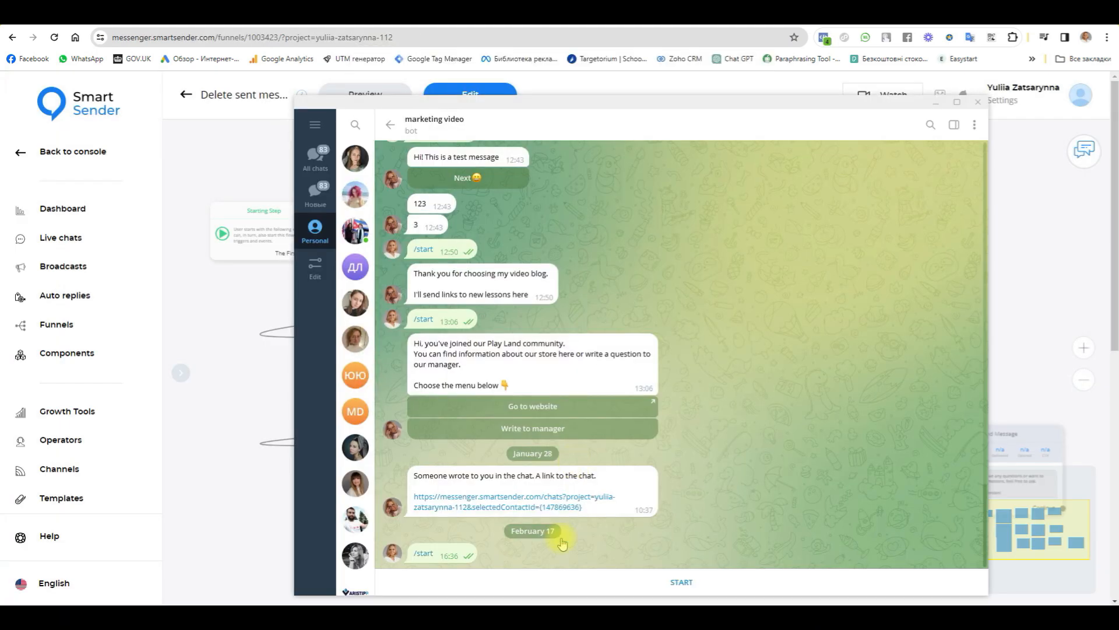
click(678, 583)
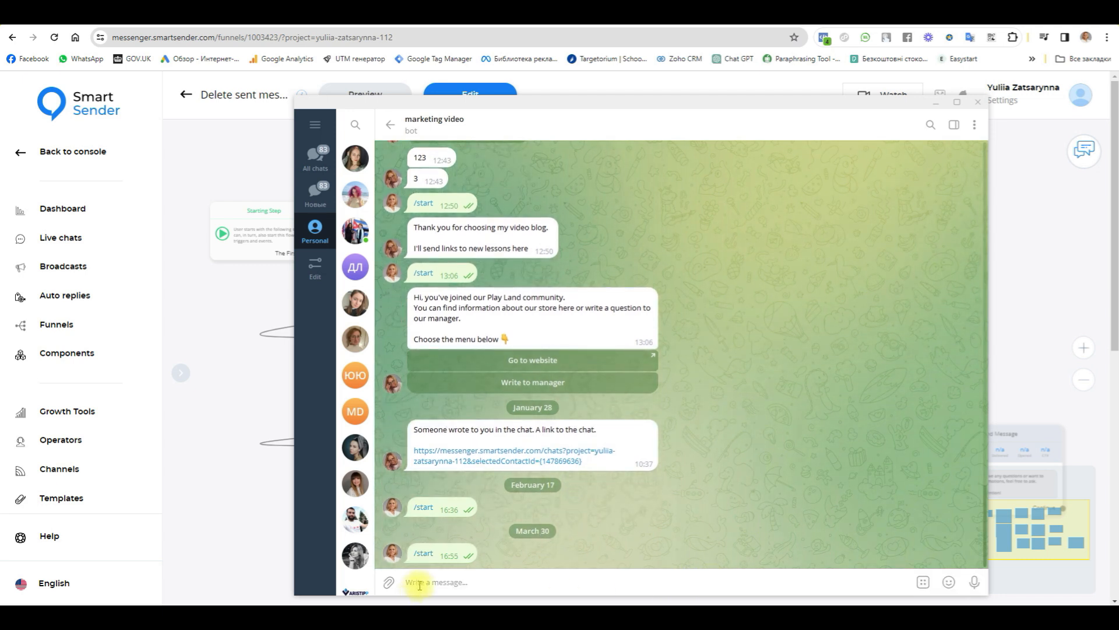
drag(417, 478, 517, 531)
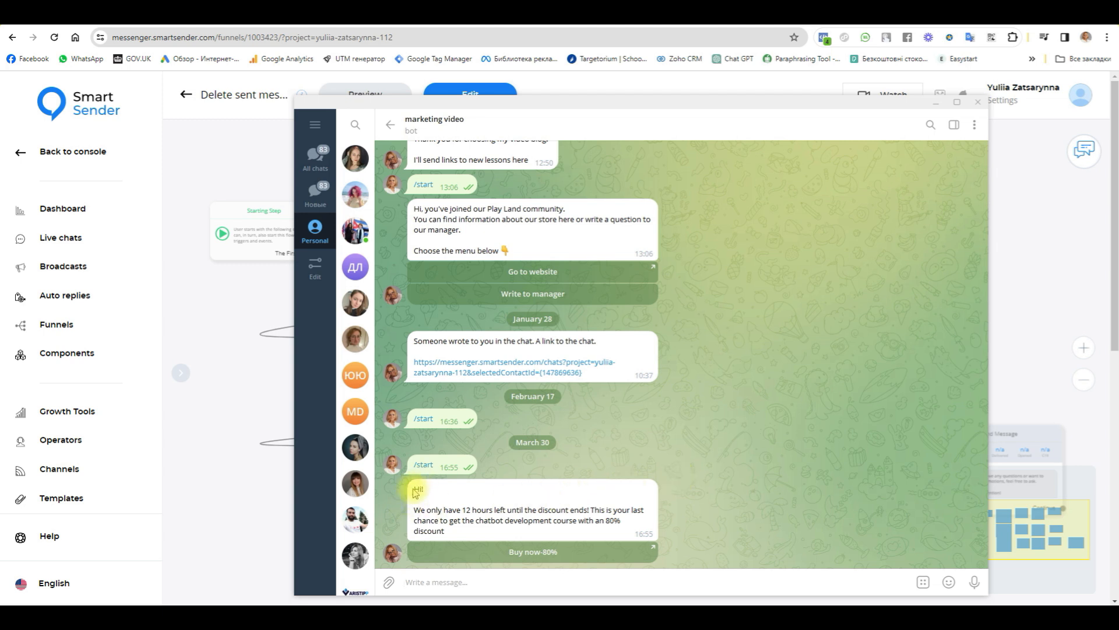
drag(412, 511, 446, 531)
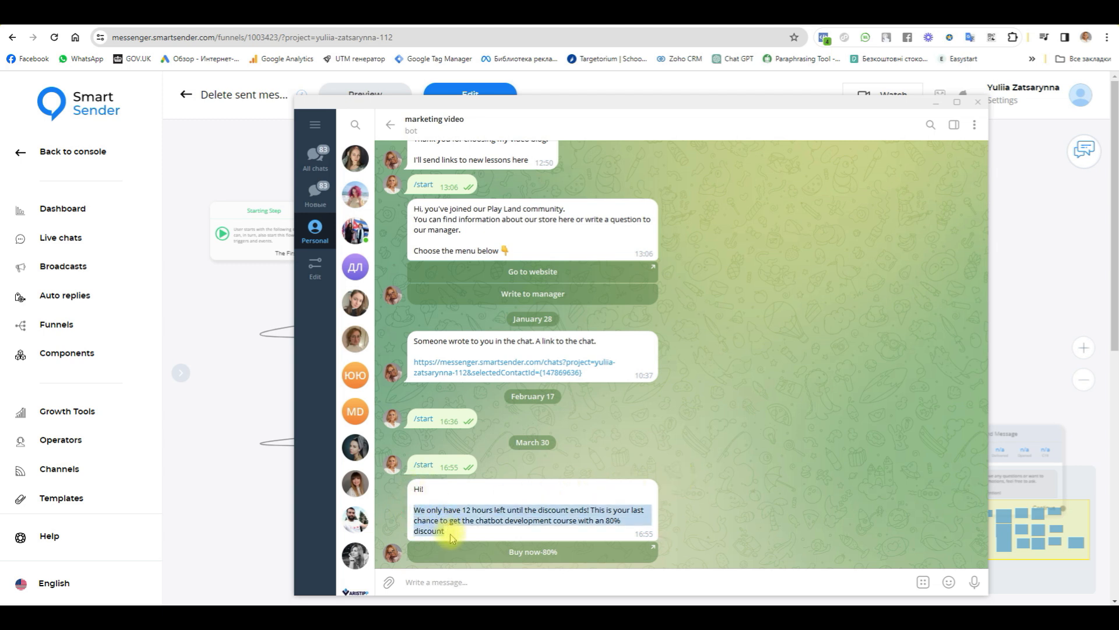